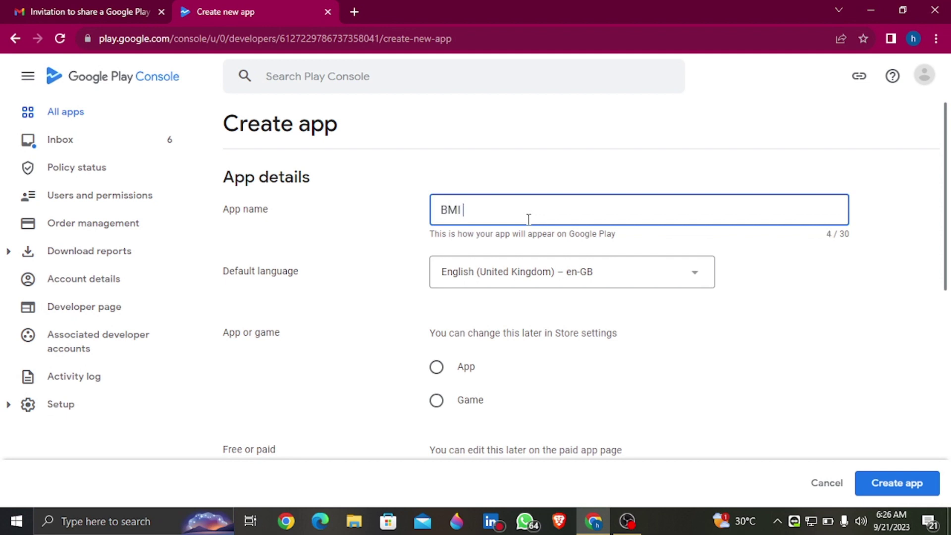
# Create the free app 'BMI Calculator' as an App, accepting both policy and export declarations.
pyautogui.write('Calculator')
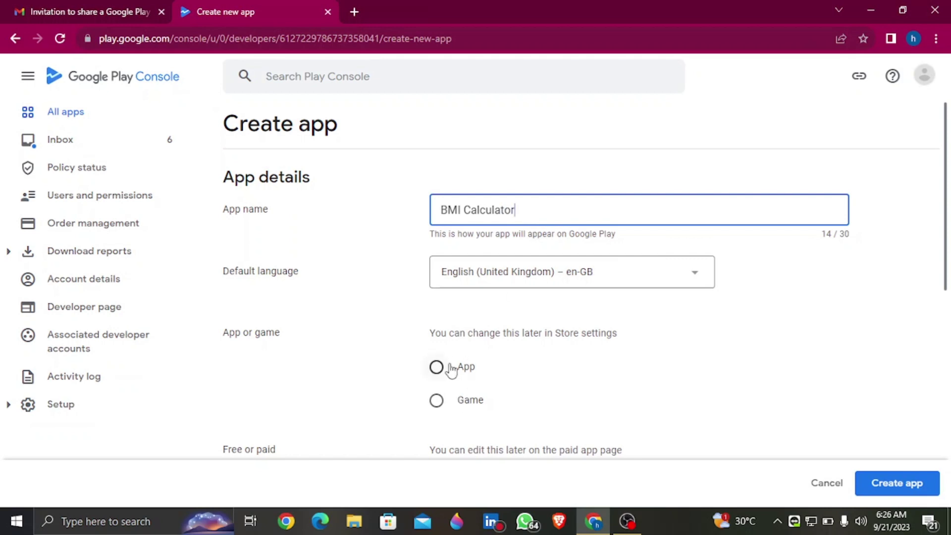
pyautogui.click(435, 367)
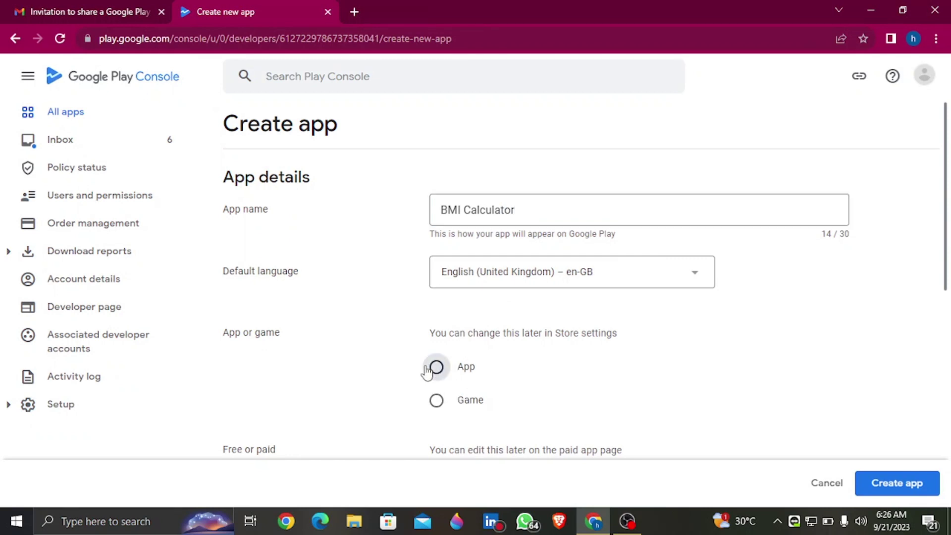
pyautogui.scroll(-3, 463, 310)
pyautogui.click(453, 348)
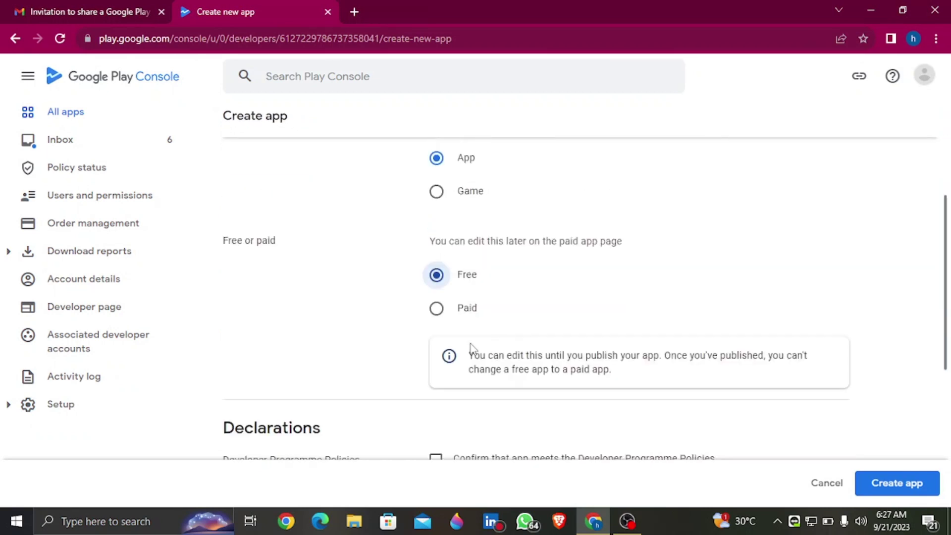
pyautogui.scroll(-3, 442, 340)
pyautogui.click(436, 321)
pyautogui.click(436, 414)
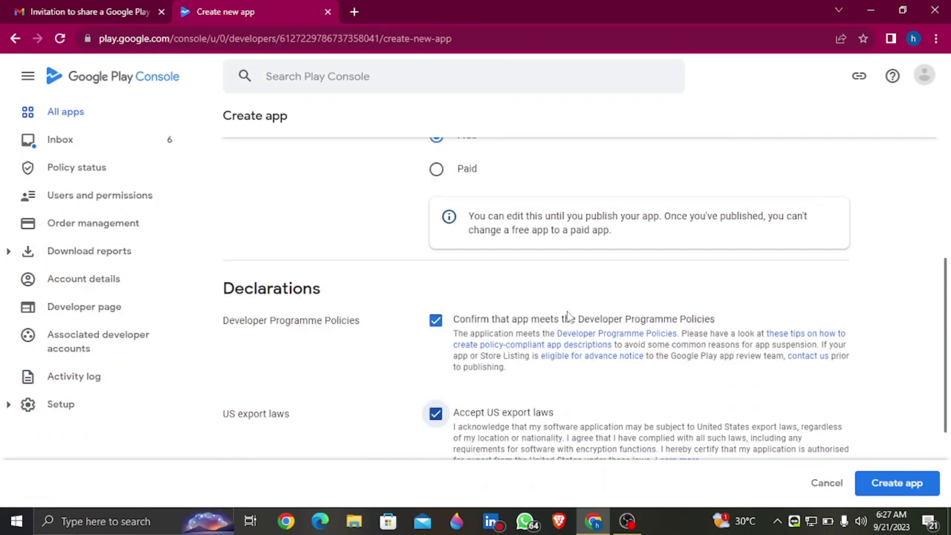
pyautogui.scroll(-3, 567, 327)
pyautogui.scroll(8, 719, 363)
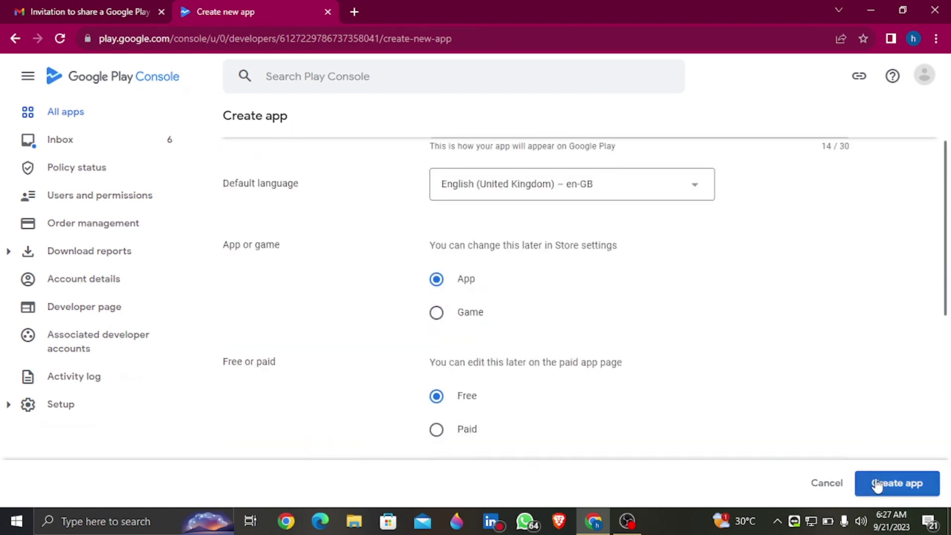
pyautogui.scroll(2, 809, 378)
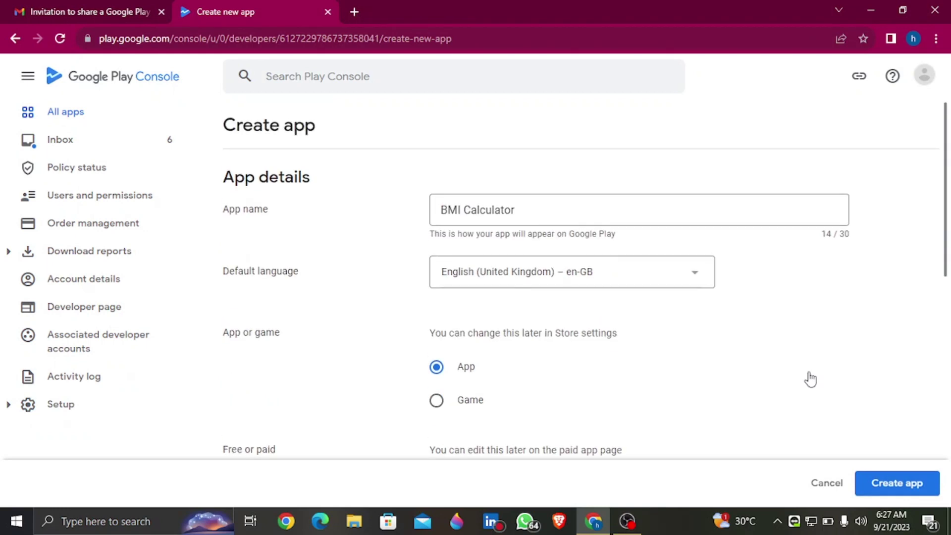
pyautogui.click(868, 484)
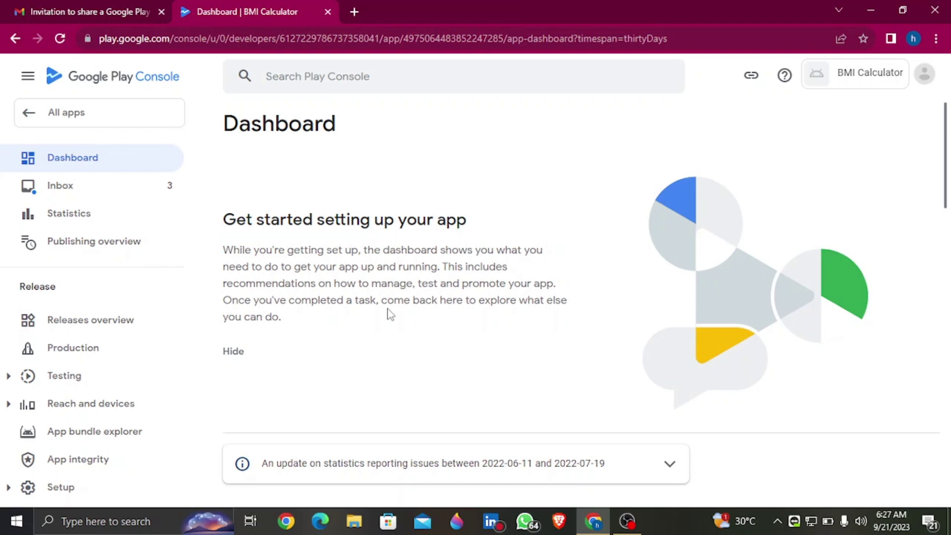
# Expand the dashboard's 'Set up your app' task list and open Set privacy policy.
pyautogui.scroll(-10, 431, 268)
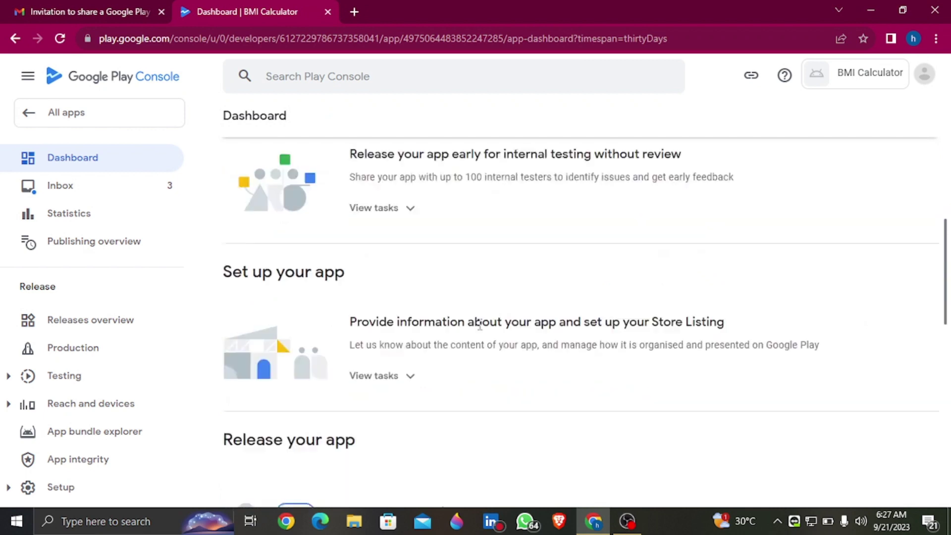
pyautogui.click(407, 308)
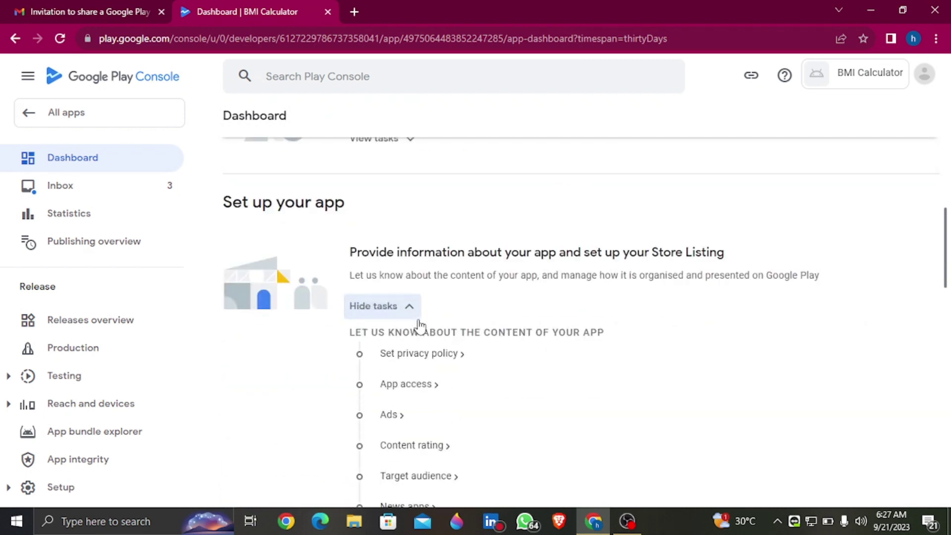
pyautogui.scroll(-1, 424, 309)
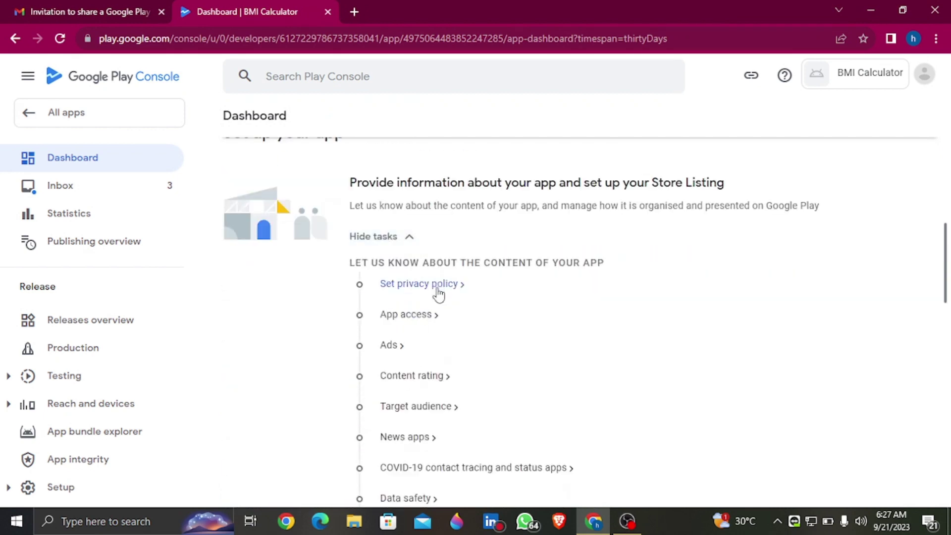
pyautogui.click(438, 287)
# Select the privacy policy URL in policyanddescription.txt and bring back the browser.
pyautogui.click(870, 10)
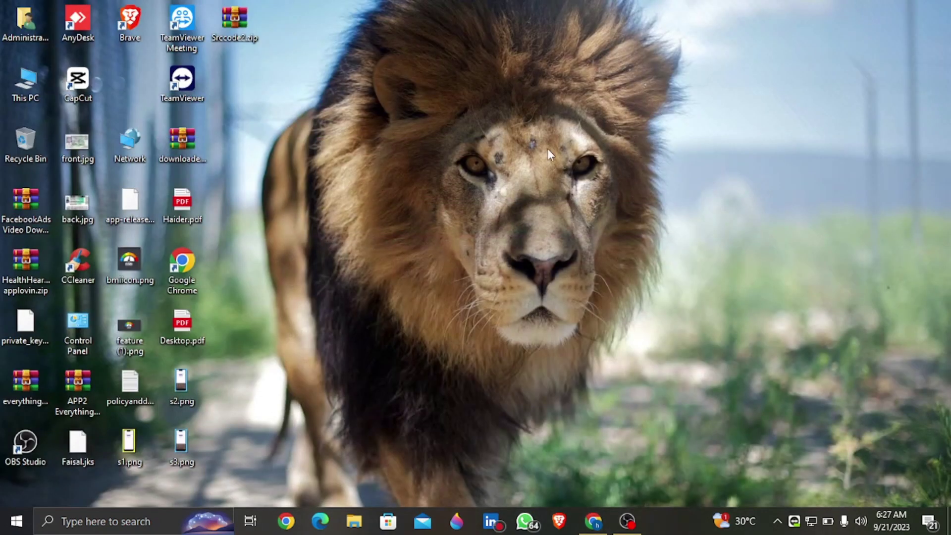
pyautogui.doubleClick(149, 376)
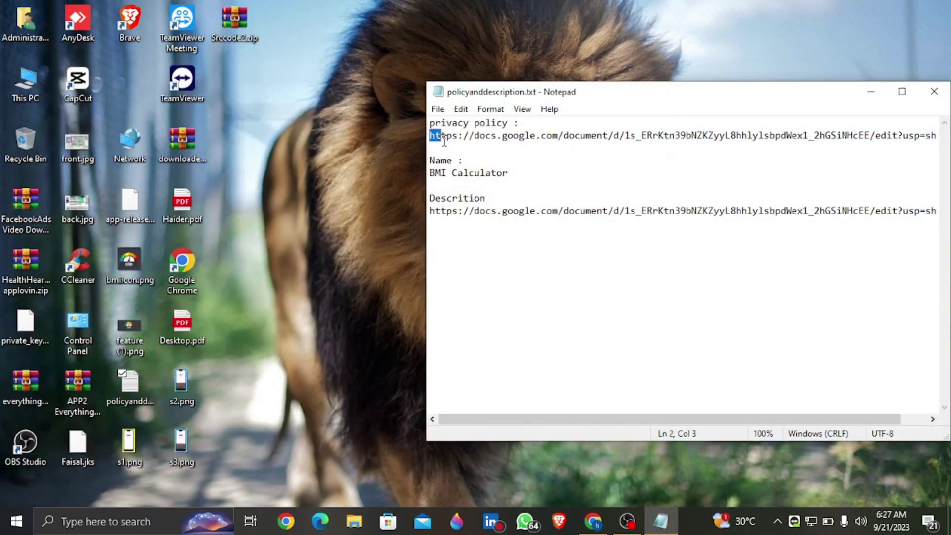
pyautogui.moveTo(444, 142); pyautogui.dragTo(475, 147)
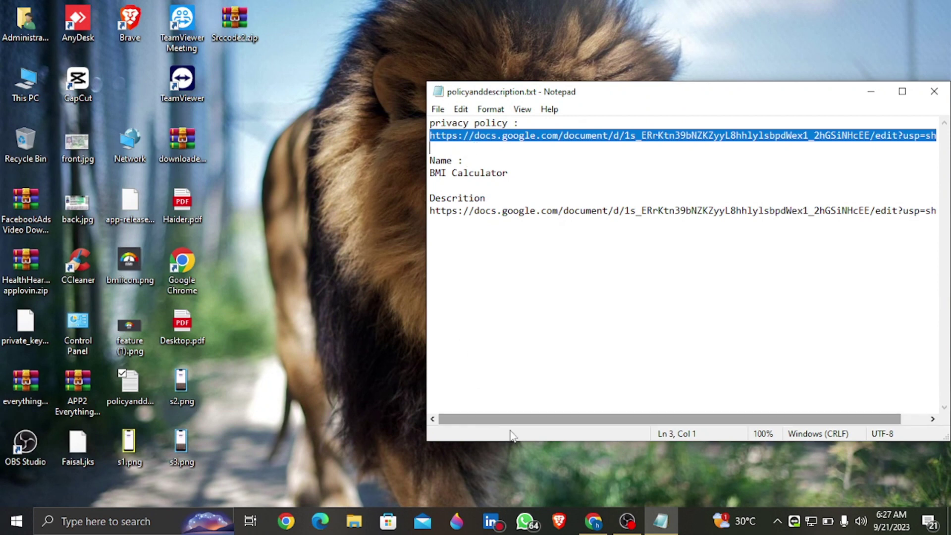
pyautogui.click(593, 520)
# Paste the privacy policy link into the Privacy policy field and save it.
pyautogui.click(444, 285)
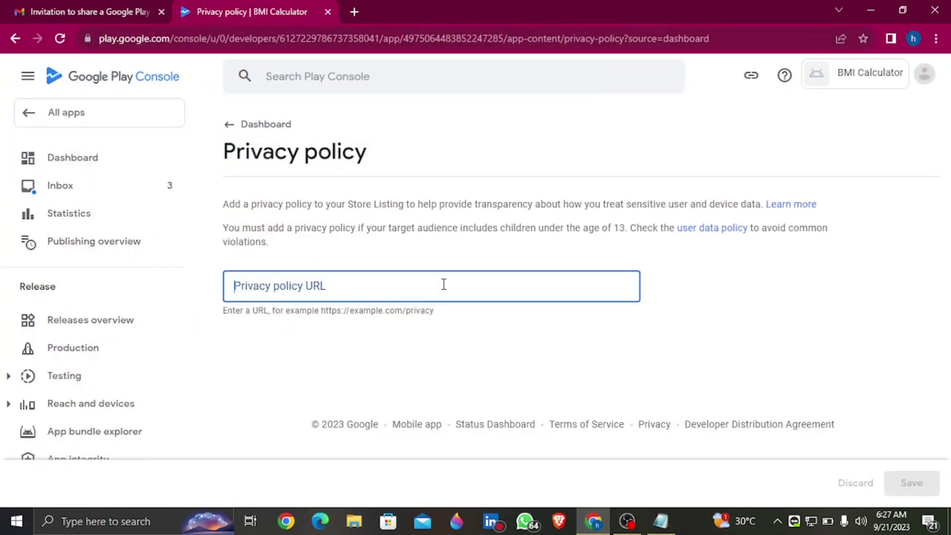
pyautogui.click(889, 479)
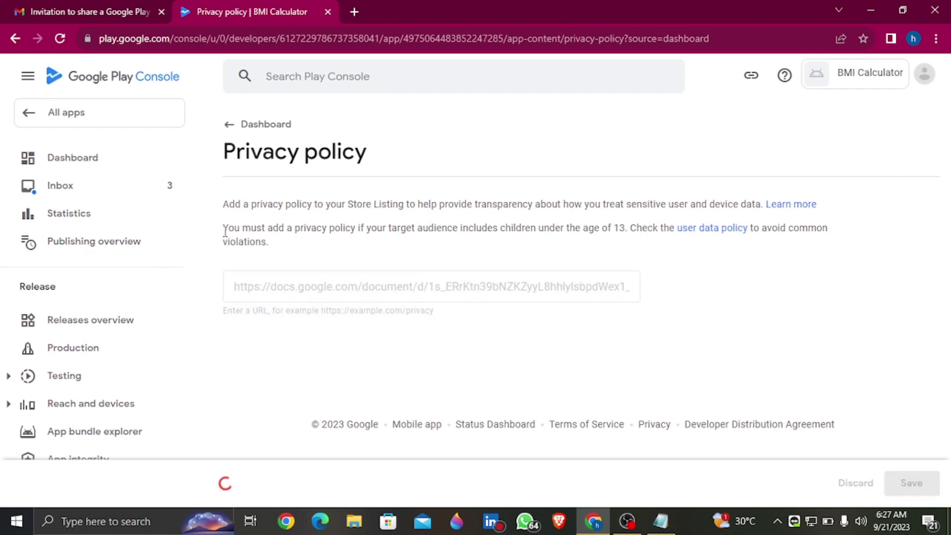
pyautogui.click(228, 130)
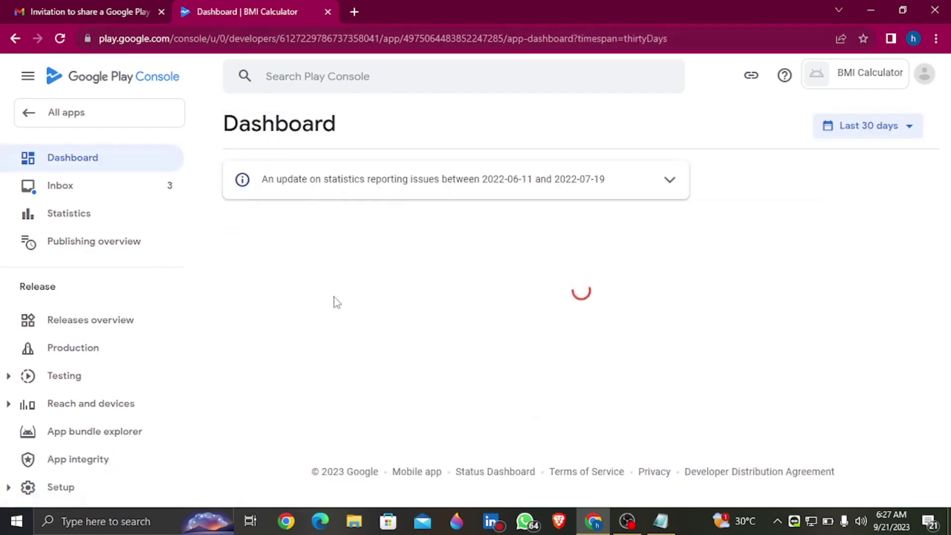
# Declare in App access that all functionality is available without restrictions.
pyautogui.scroll(-7, 486, 314)
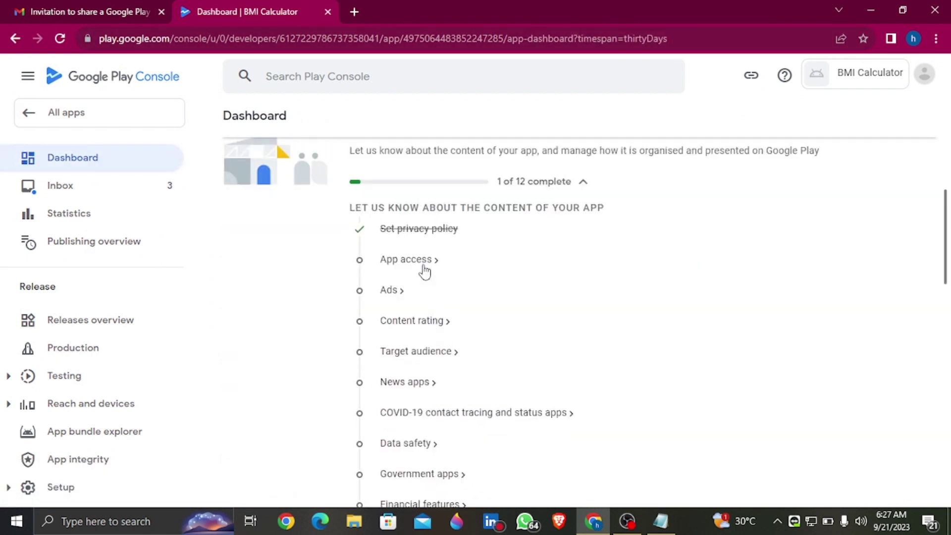
pyautogui.click(421, 264)
pyautogui.scroll(-4, 299, 350)
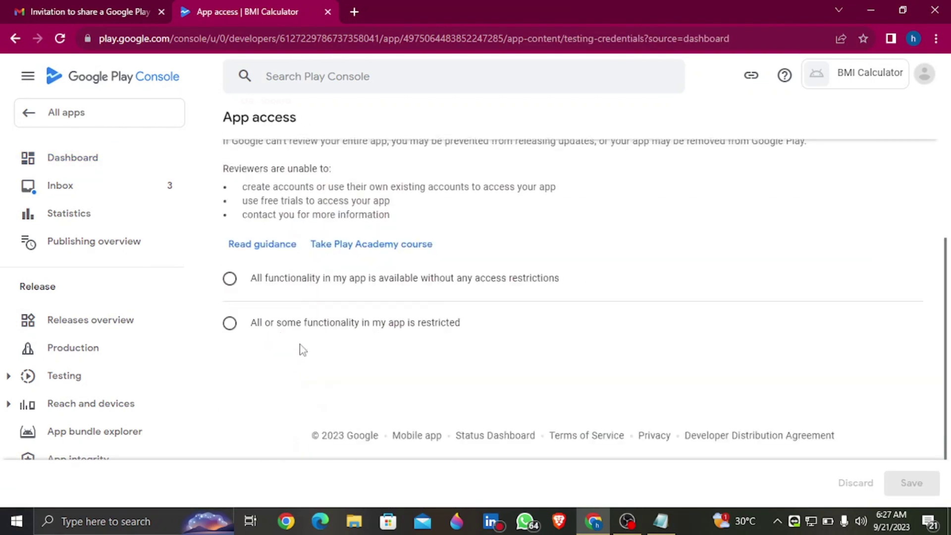
pyautogui.click(230, 278)
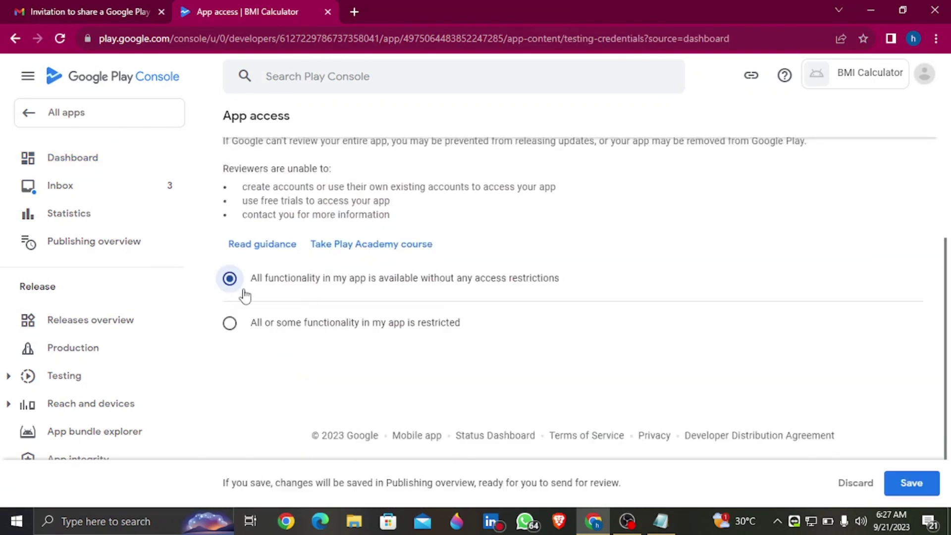
pyautogui.click(910, 490)
pyautogui.click(234, 130)
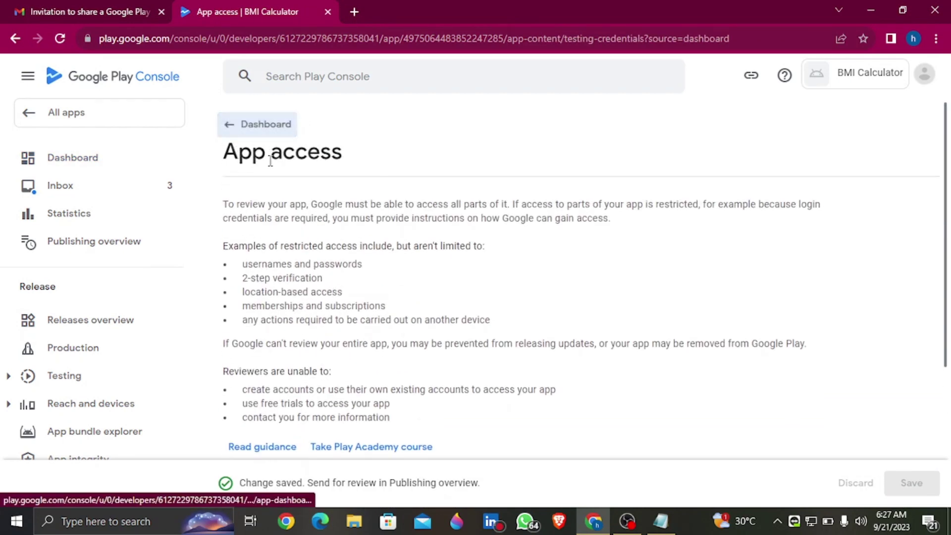
# Declare that the app contains ads, then open the Content rating questionnaire.
pyautogui.scroll(-4, 435, 309)
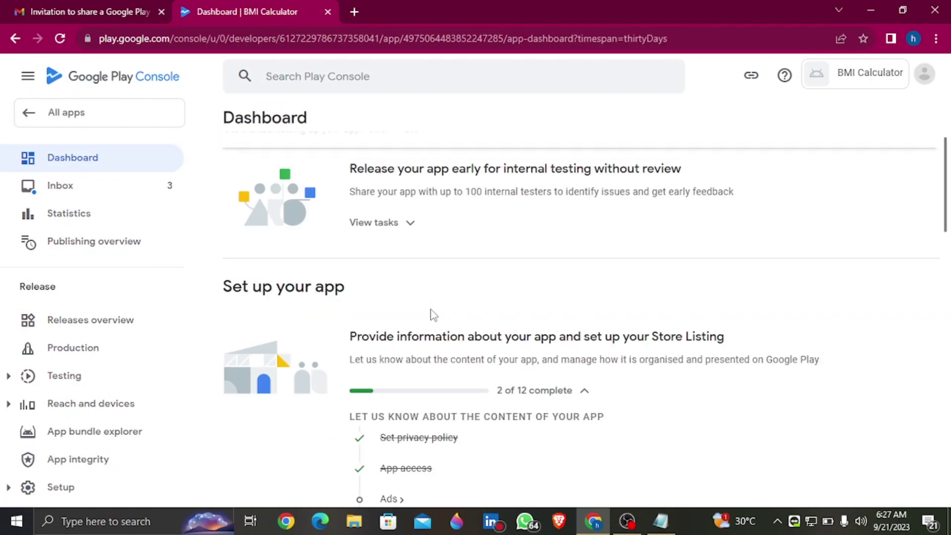
pyautogui.scroll(-1, 420, 403)
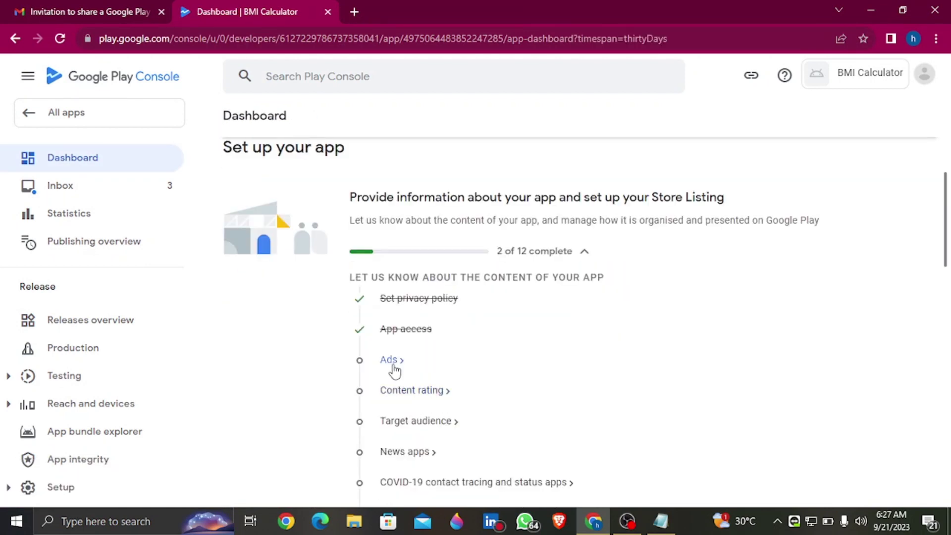
pyautogui.click(394, 367)
pyautogui.click(435, 287)
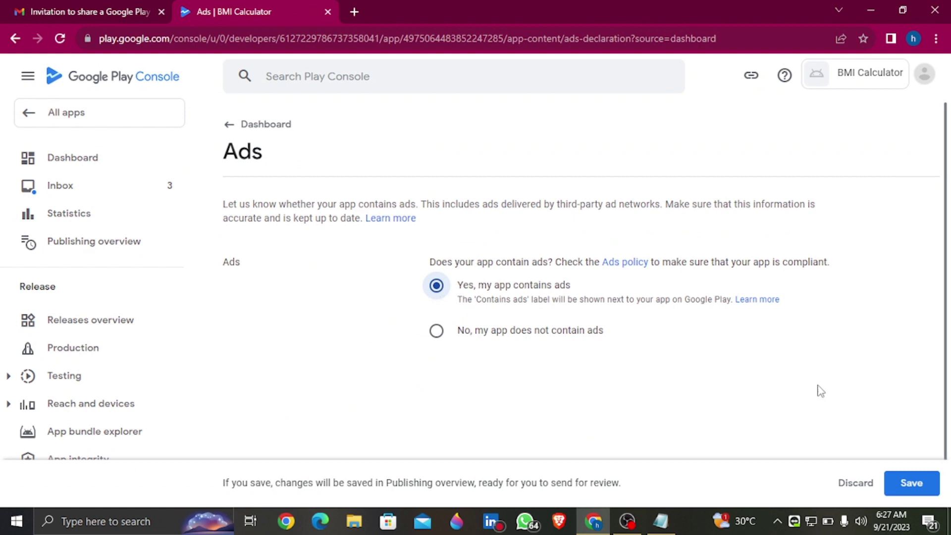
pyautogui.click(903, 489)
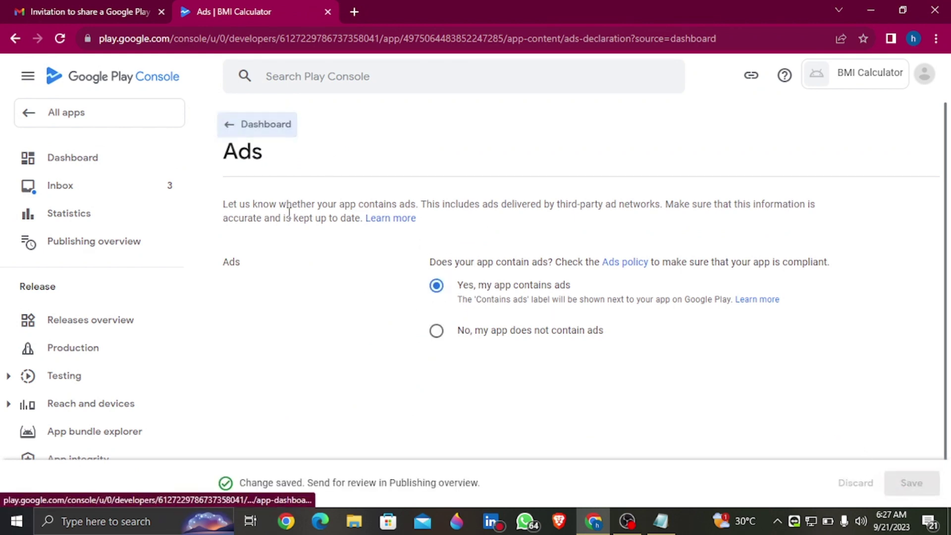
pyautogui.click(257, 124)
pyautogui.scroll(-1, 308, 347)
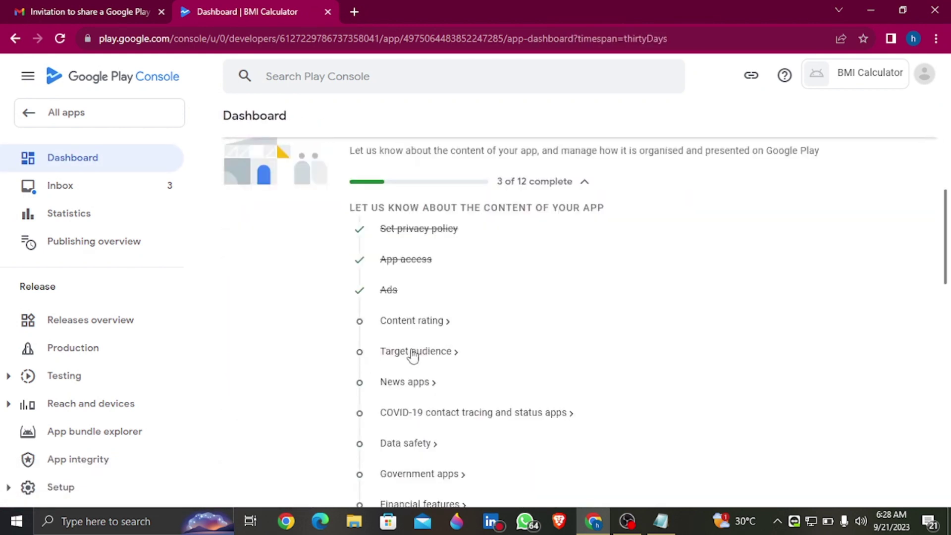
pyautogui.click(425, 321)
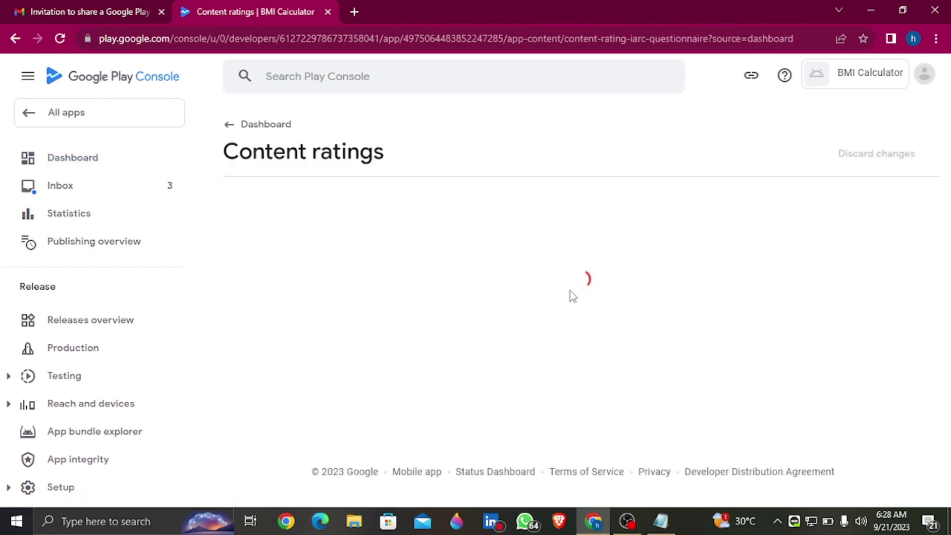
# Enter the contact e-mail address and categorize the app as All other app types.
pyautogui.click(571, 288)
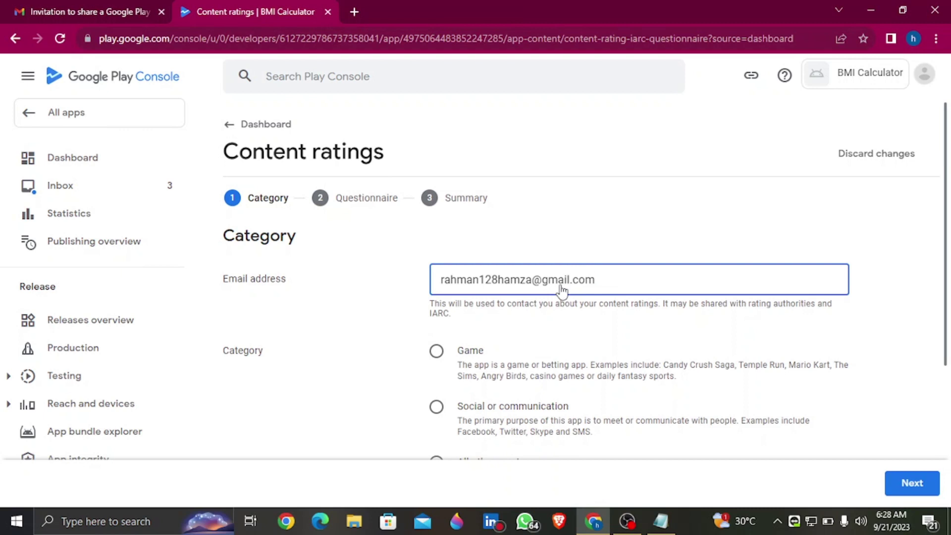
pyautogui.scroll(-5, 545, 277)
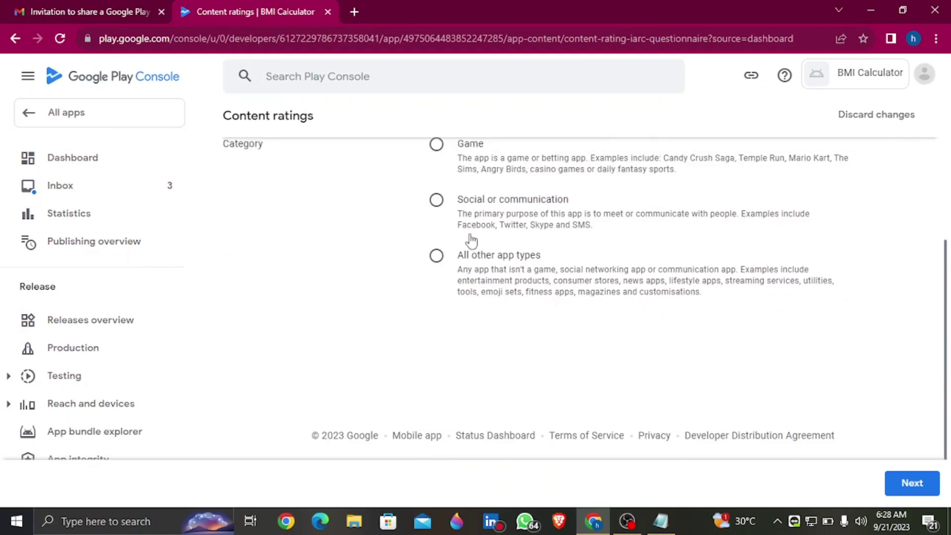
pyautogui.click(438, 258)
pyautogui.click(913, 484)
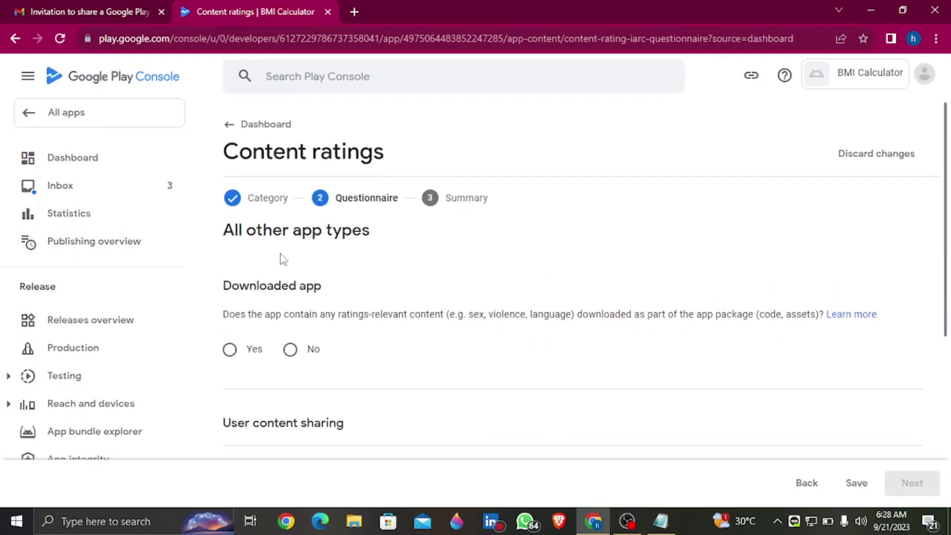
# Answer No to every remaining questionnaire question, from downloaded content to news or education.
pyautogui.click(293, 350)
pyautogui.click(291, 362)
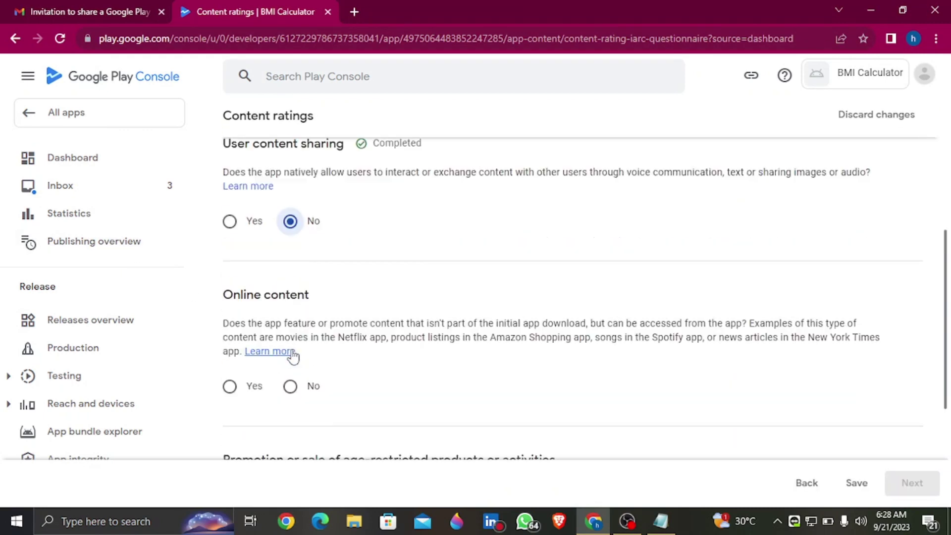
pyautogui.click(291, 387)
pyautogui.click(292, 317)
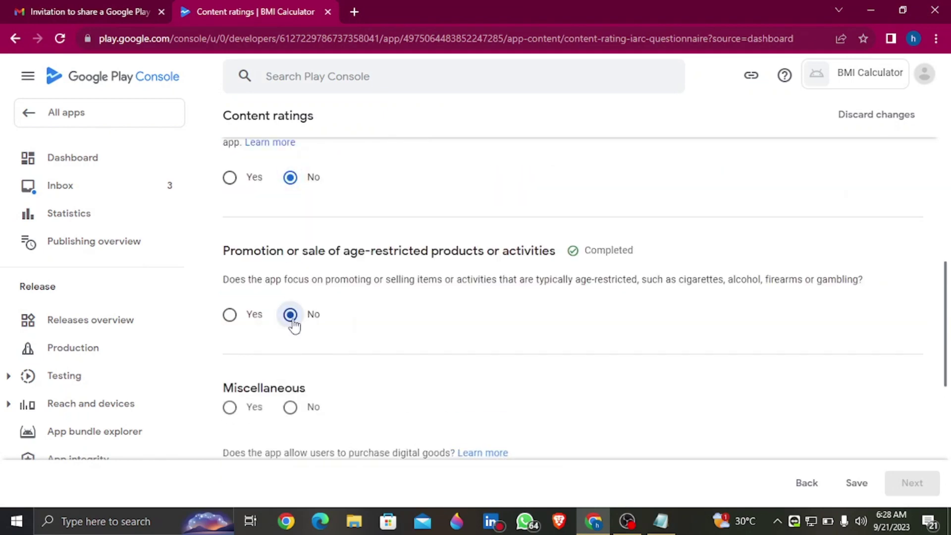
pyautogui.click(292, 323)
pyautogui.click(290, 242)
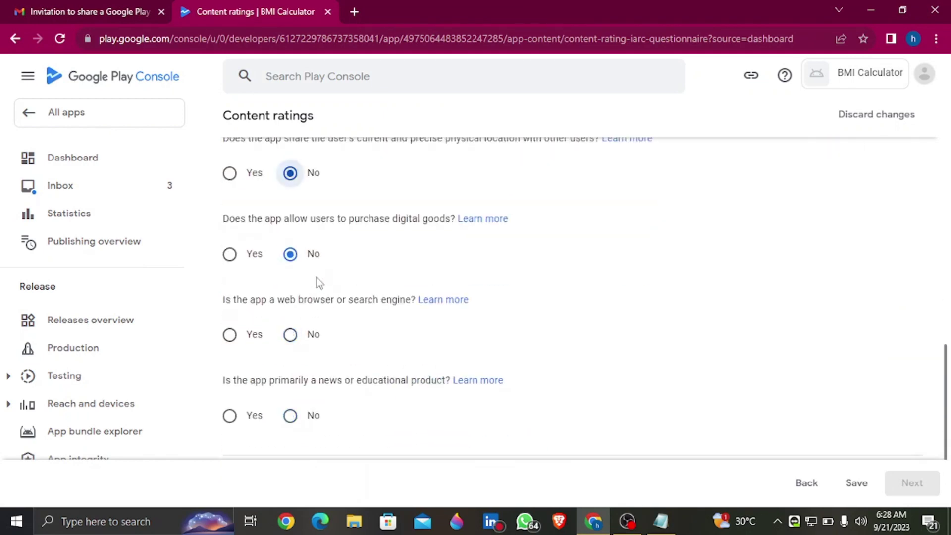
pyautogui.click(301, 336)
pyautogui.click(289, 414)
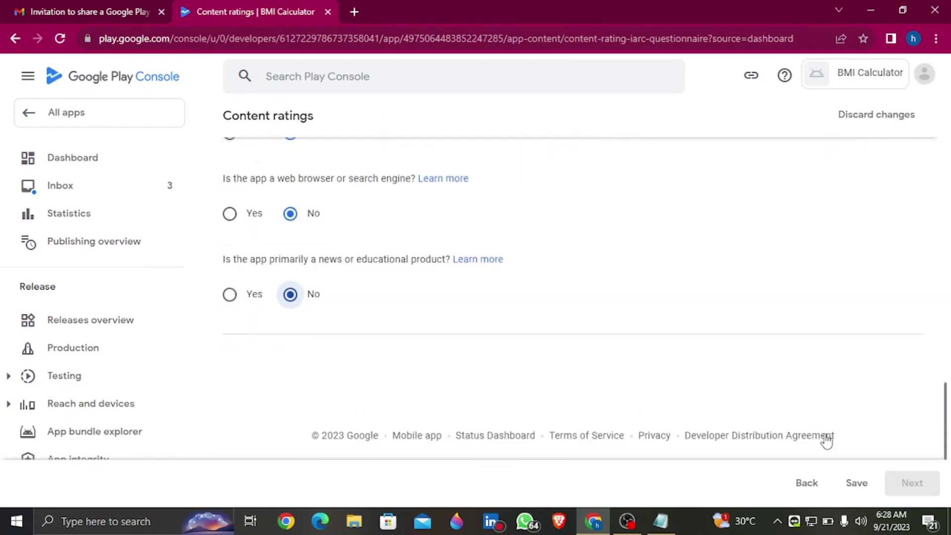
# Save the questionnaire and submit the content ratings from the summary.
pyautogui.click(859, 496)
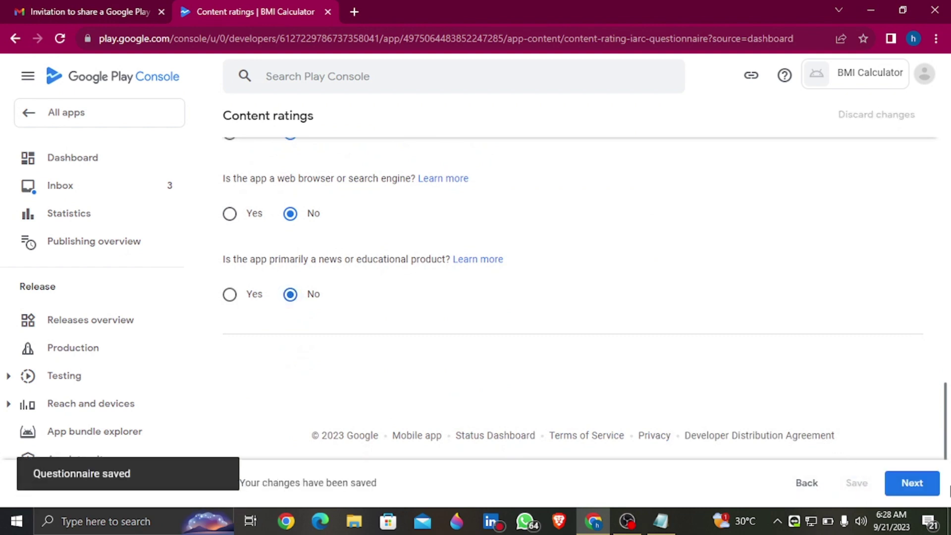
pyautogui.click(910, 487)
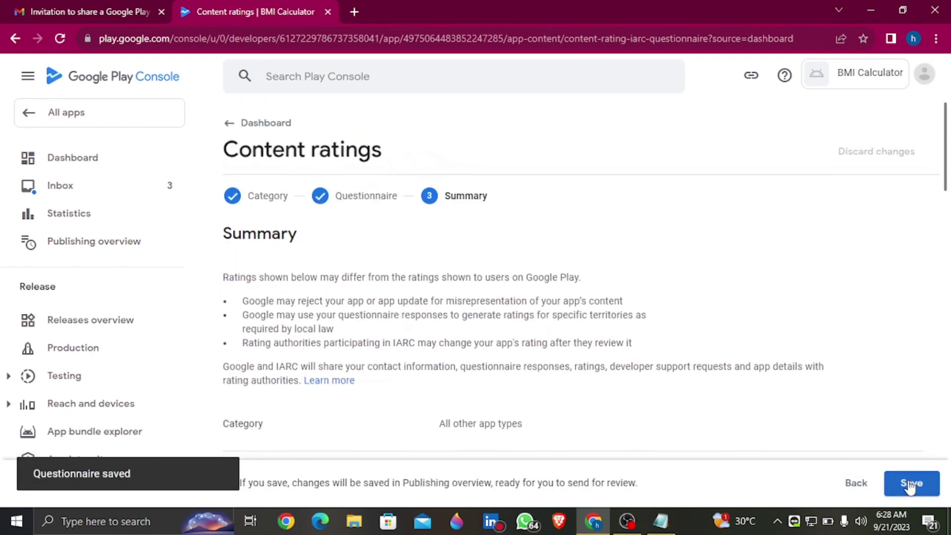
pyautogui.scroll(-10, 840, 432)
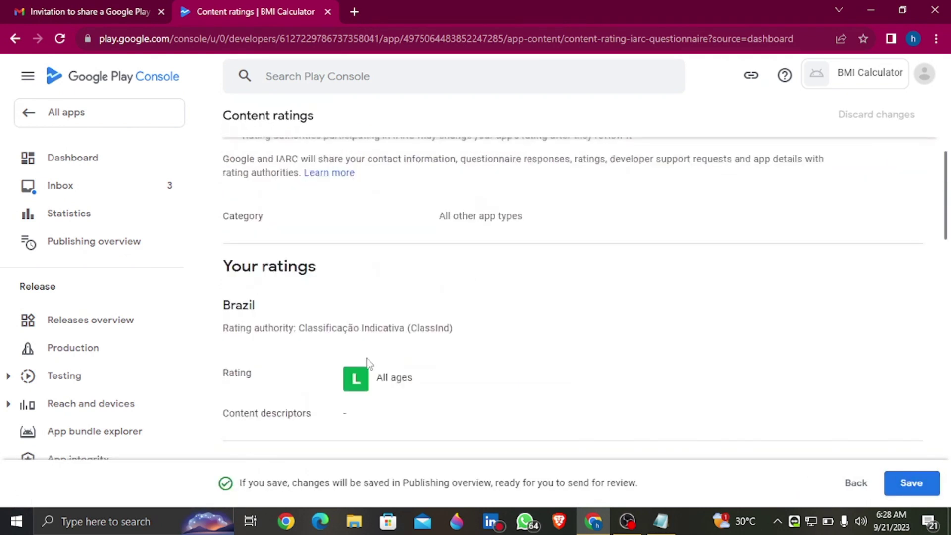
pyautogui.click(910, 483)
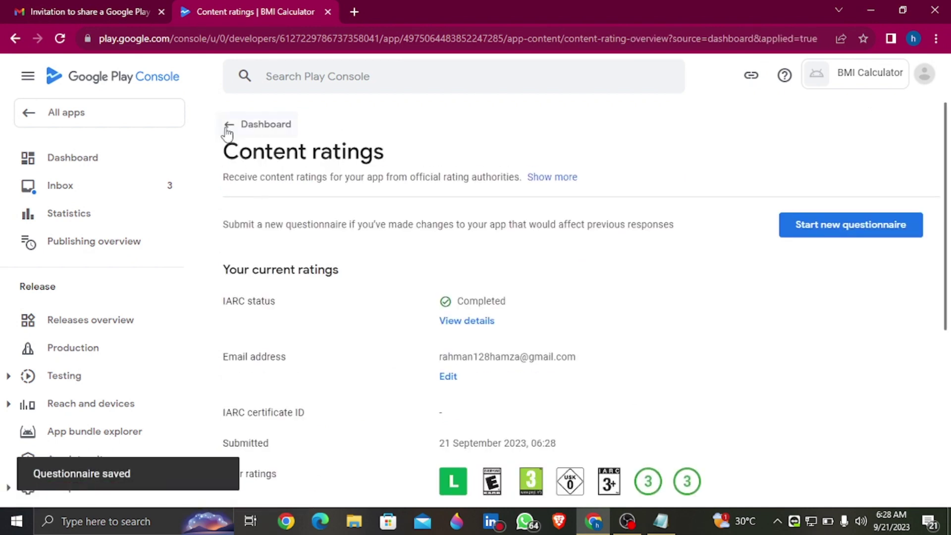
pyautogui.click(230, 126)
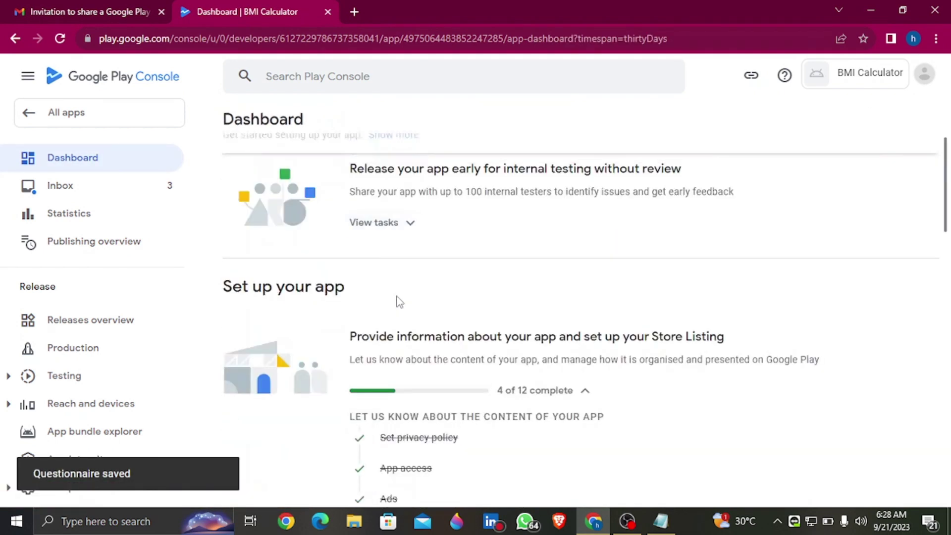
# Set the target audience to 18 and over, not unintentionally appealing to children.
pyautogui.scroll(-6, 396, 297)
pyautogui.click(411, 286)
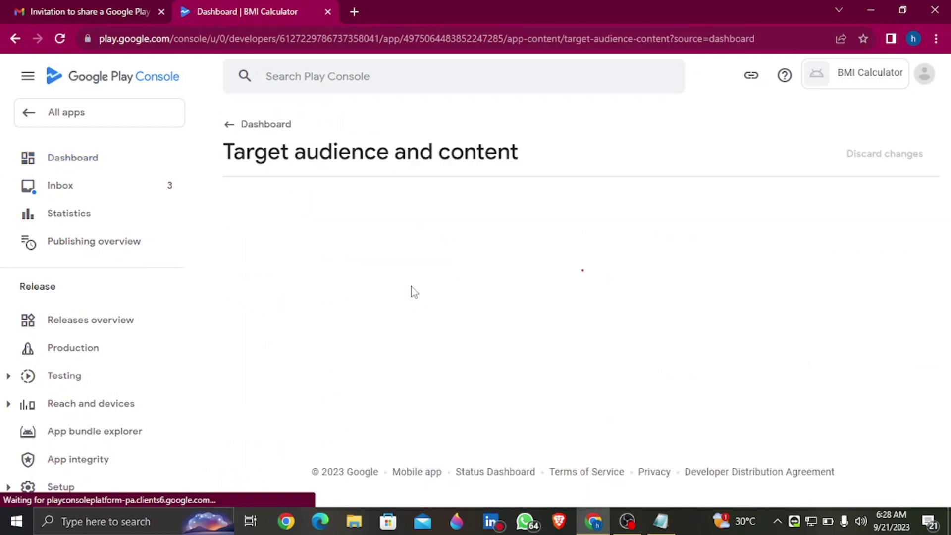
pyautogui.scroll(-5, 416, 307)
pyautogui.click(444, 306)
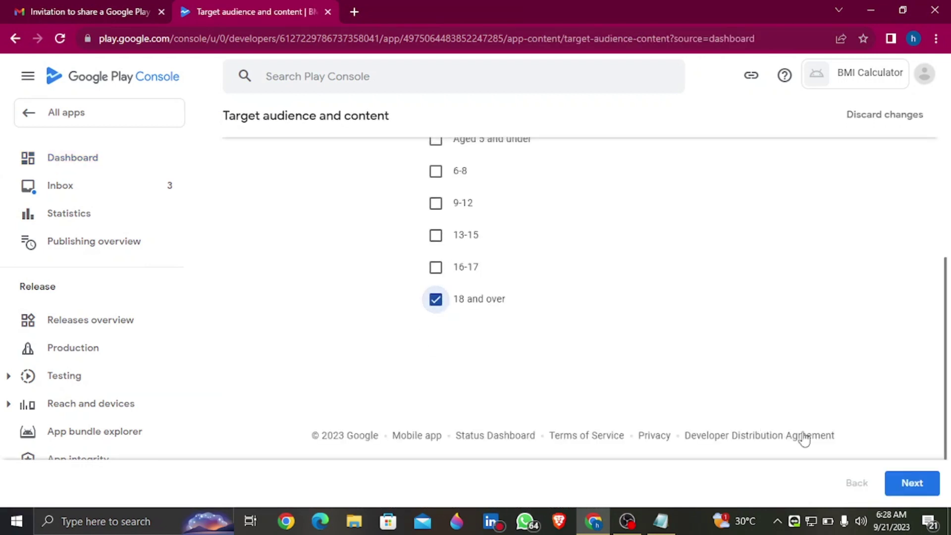
pyautogui.click(917, 481)
pyautogui.scroll(-5, 646, 329)
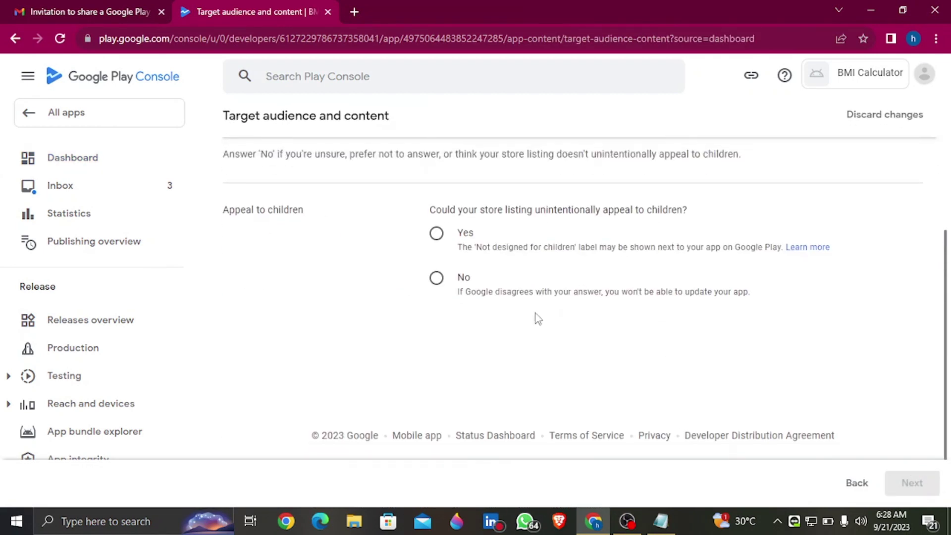
pyautogui.click(437, 278)
pyautogui.click(917, 485)
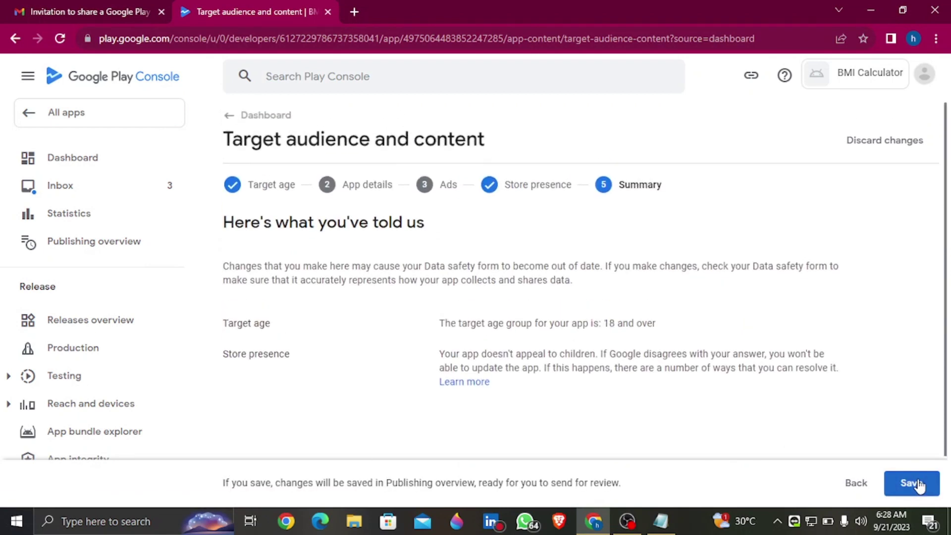
pyautogui.click(229, 124)
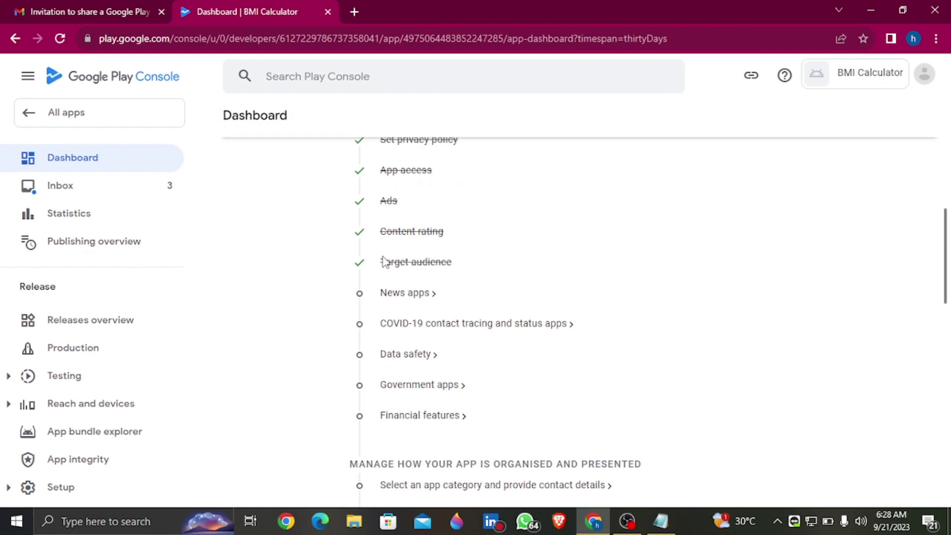
# Save the News apps declaration stating the app is not a news app.
pyautogui.scroll(-1, 388, 263)
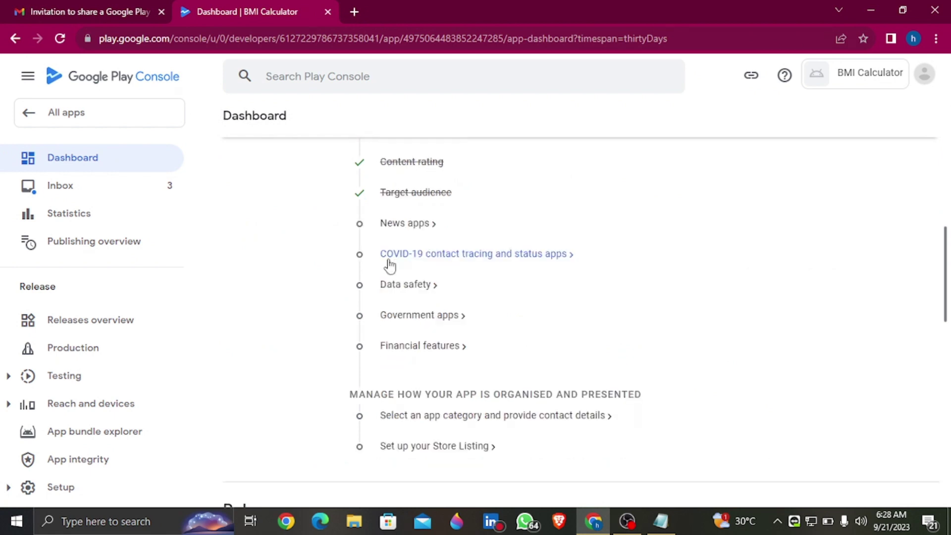
pyautogui.scroll(1, 388, 263)
pyautogui.click(423, 296)
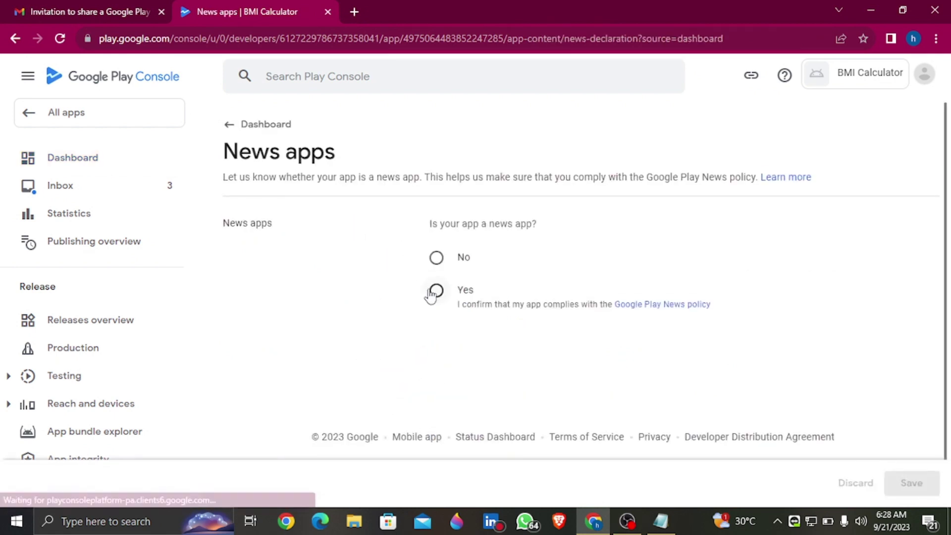
pyautogui.click(442, 261)
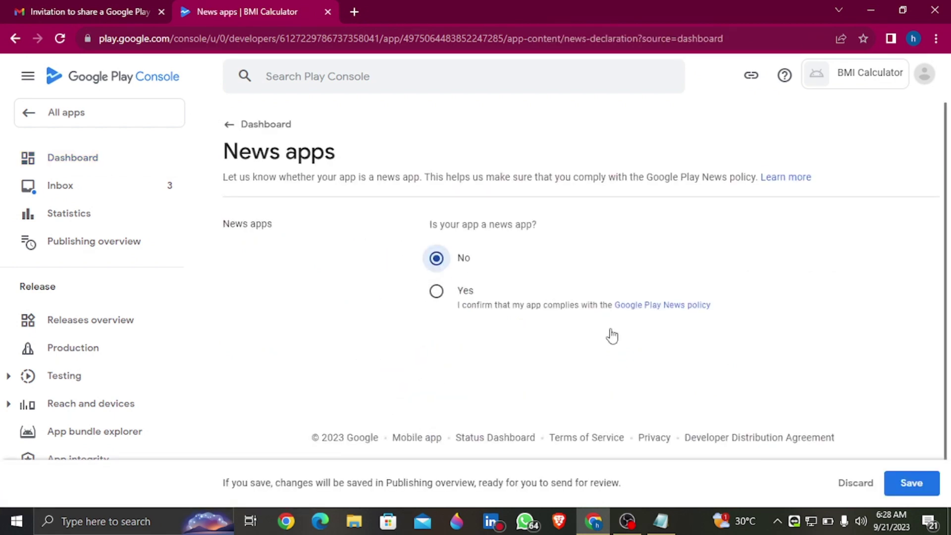
pyautogui.click(894, 481)
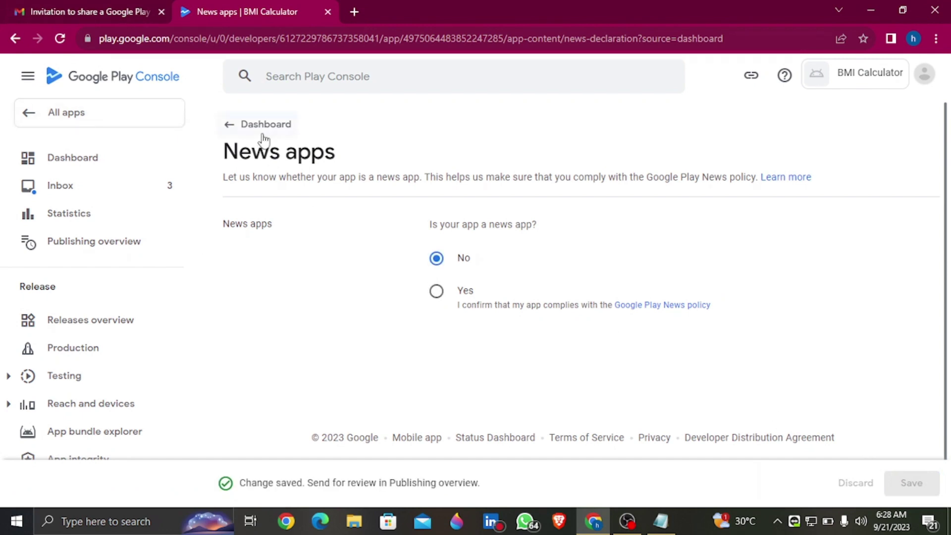
pyautogui.click(239, 127)
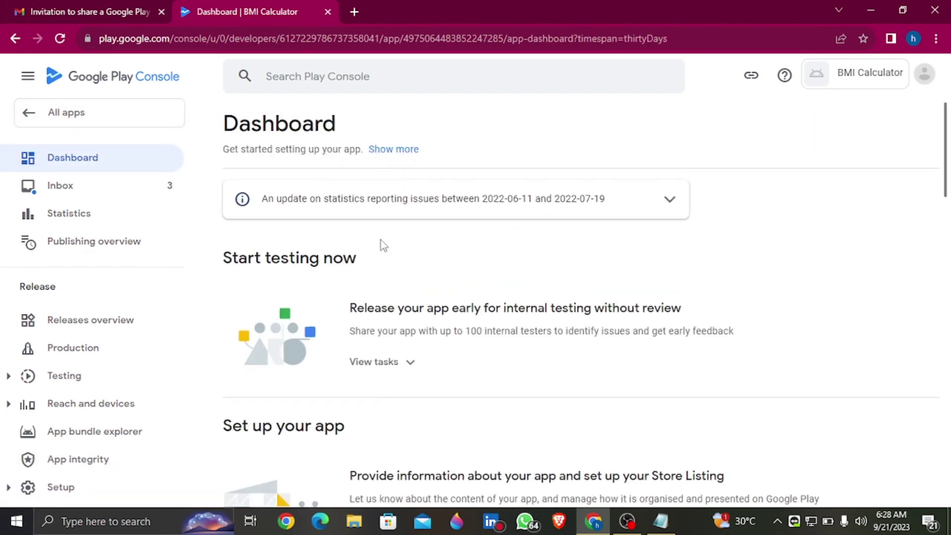
# Tick 'not a publicly available COVID-19 contact tracing or status app' and save the declaration.
pyautogui.scroll(-8, 384, 258)
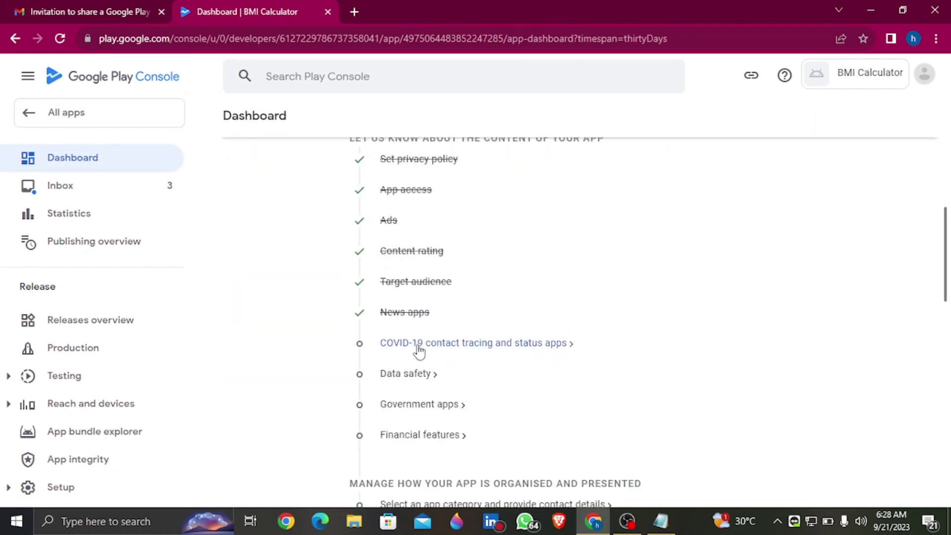
pyautogui.click(418, 350)
pyautogui.click(229, 323)
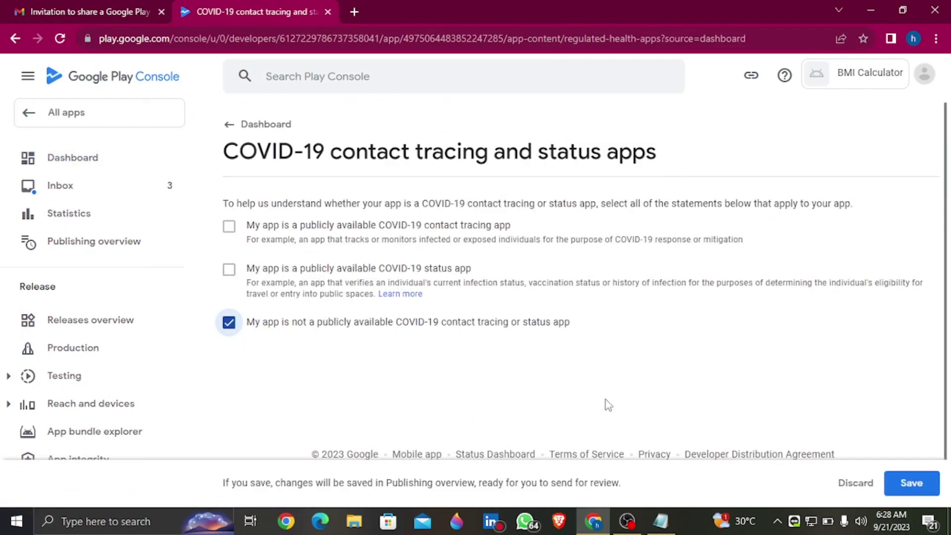
pyautogui.click(912, 483)
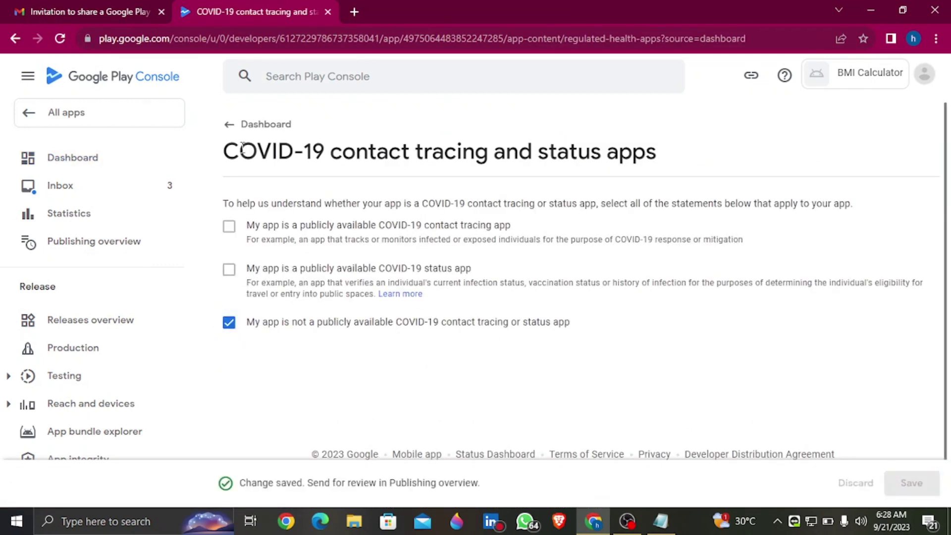
pyautogui.click(229, 125)
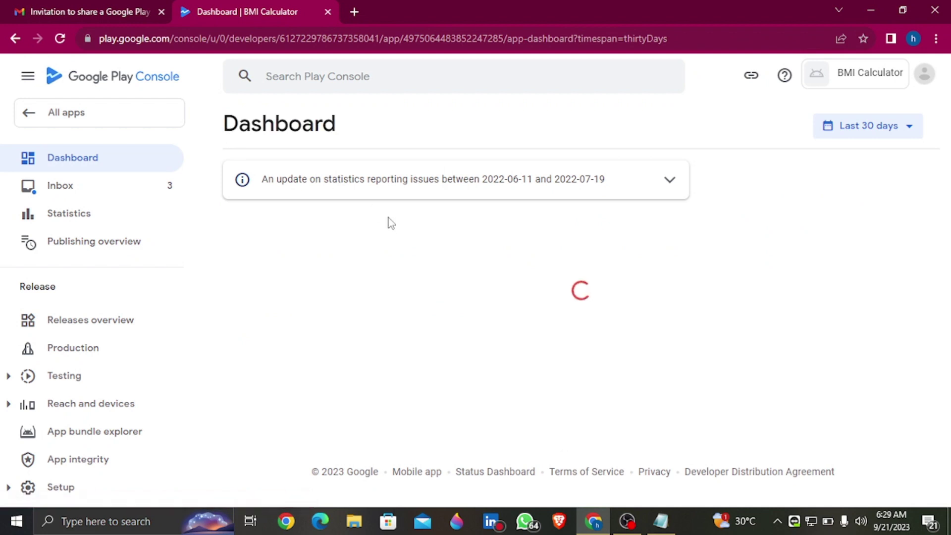
pyautogui.scroll(-11, 417, 247)
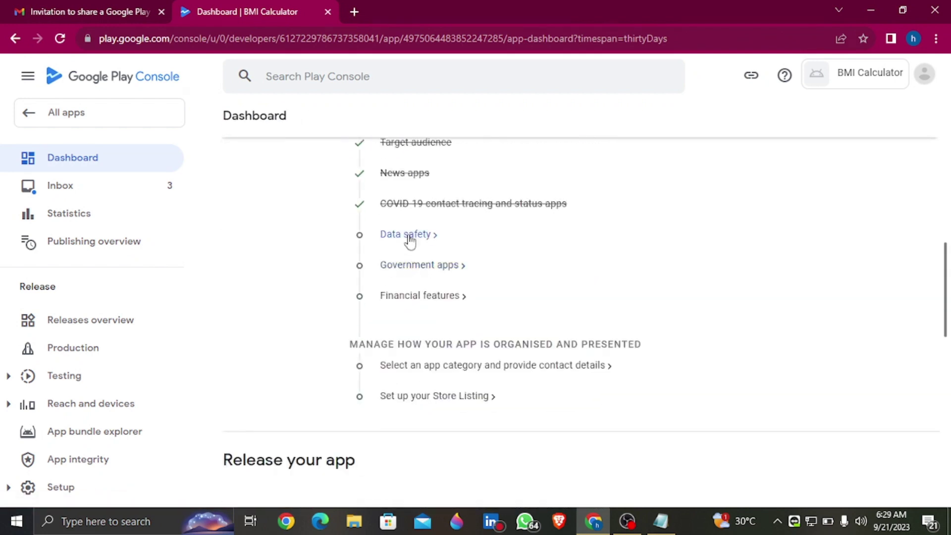
# Open the Data safety task and move past its introduction into the form.
pyautogui.click(410, 238)
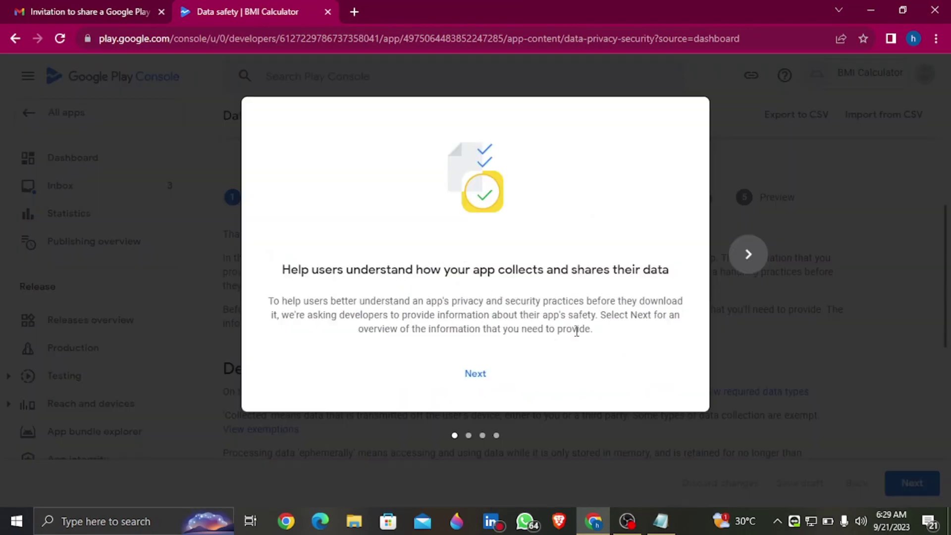
pyautogui.click(465, 373)
pyautogui.click(470, 374)
pyautogui.click(468, 374)
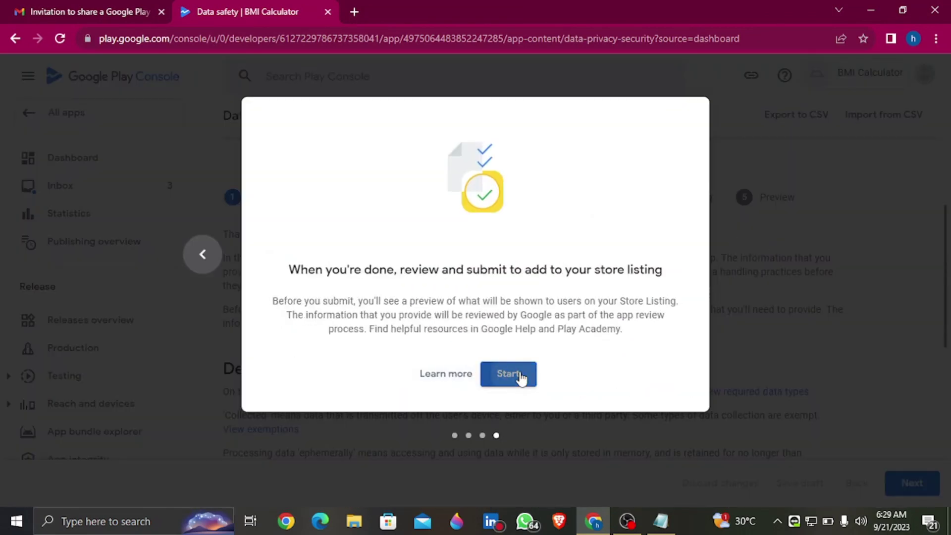
pyautogui.click(520, 376)
pyautogui.click(892, 473)
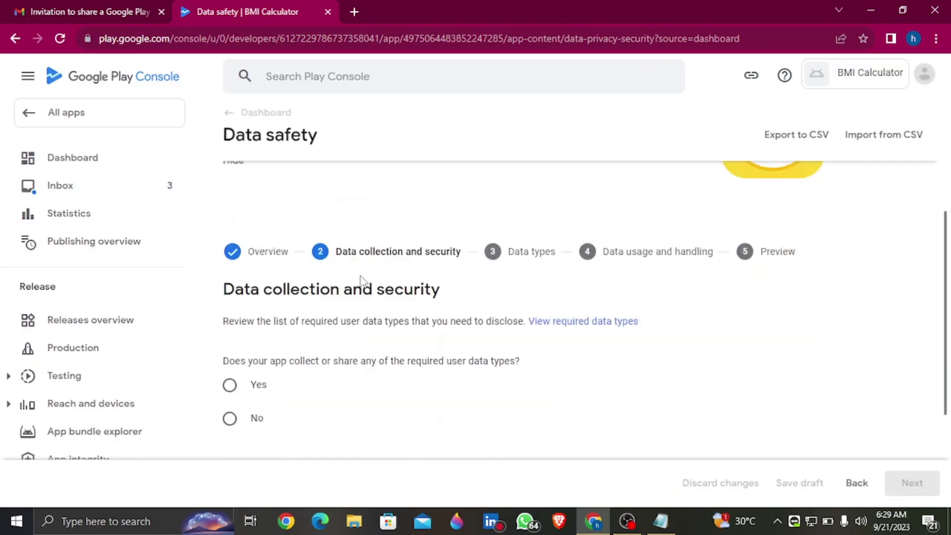
# Declare data is collected, encrypted in transit, no account creation, auto-deleted within 90 days.
pyautogui.click(227, 297)
pyautogui.scroll(-1, 227, 298)
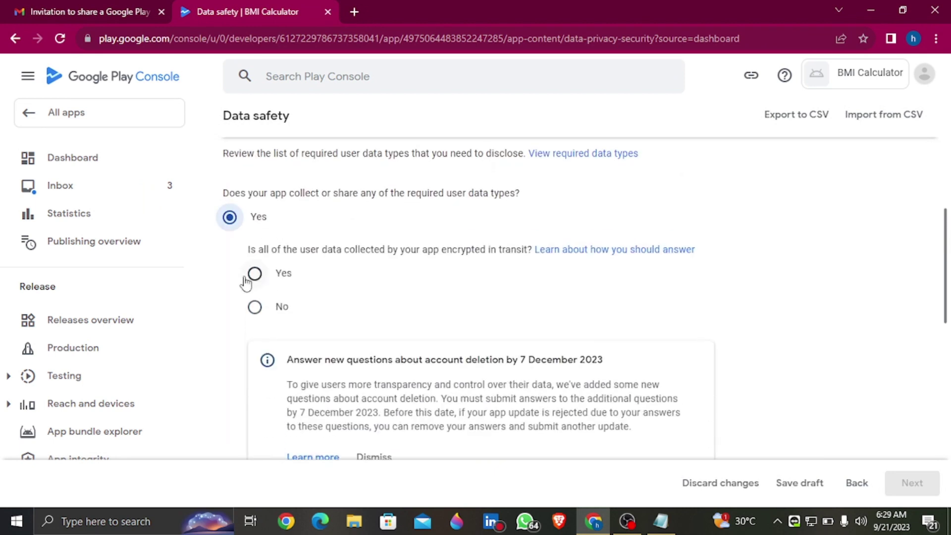
pyautogui.click(255, 280)
pyautogui.scroll(-4, 254, 287)
pyautogui.scroll(-4, 255, 292)
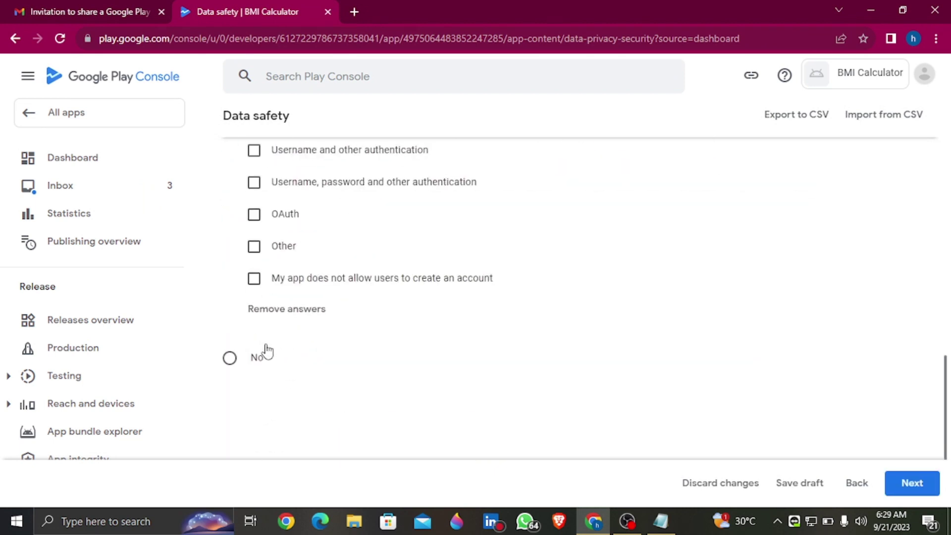
pyautogui.click(255, 279)
pyautogui.scroll(-4, 433, 400)
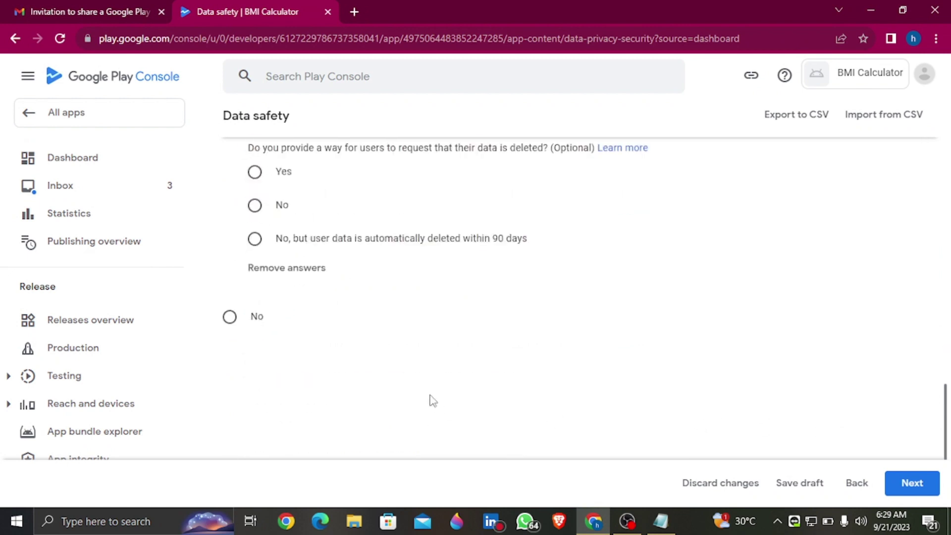
pyautogui.click(256, 239)
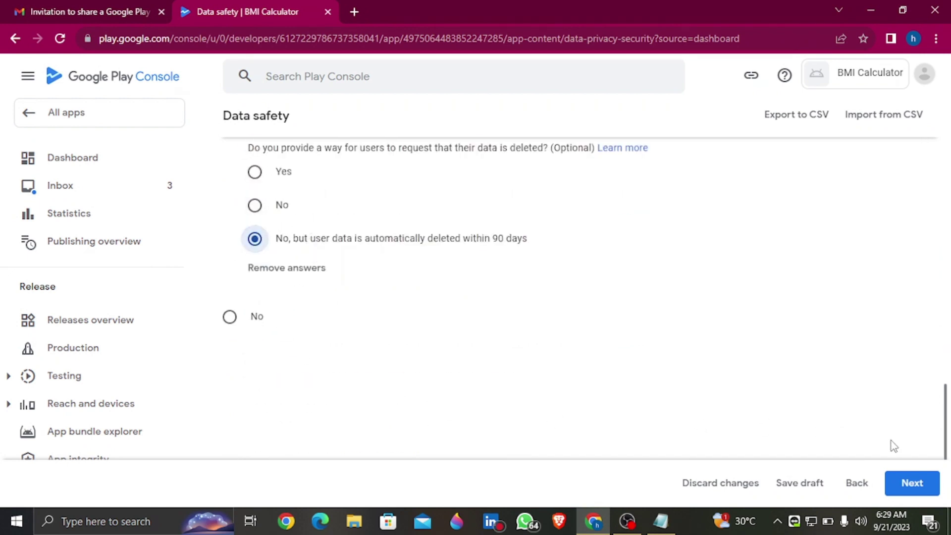
pyautogui.click(915, 483)
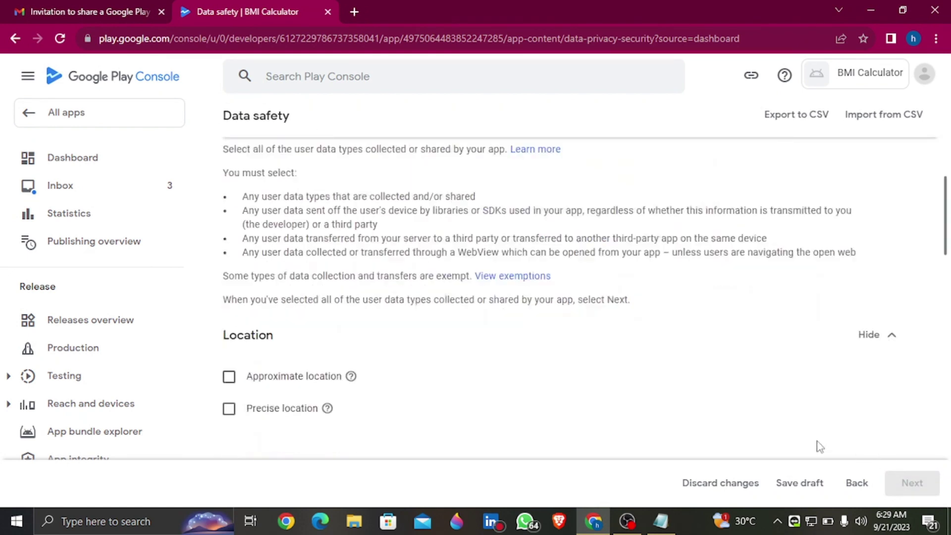
# Select Device or other IDs, Crash logs and App interactions as collected data types.
pyautogui.scroll(-20, 342, 280)
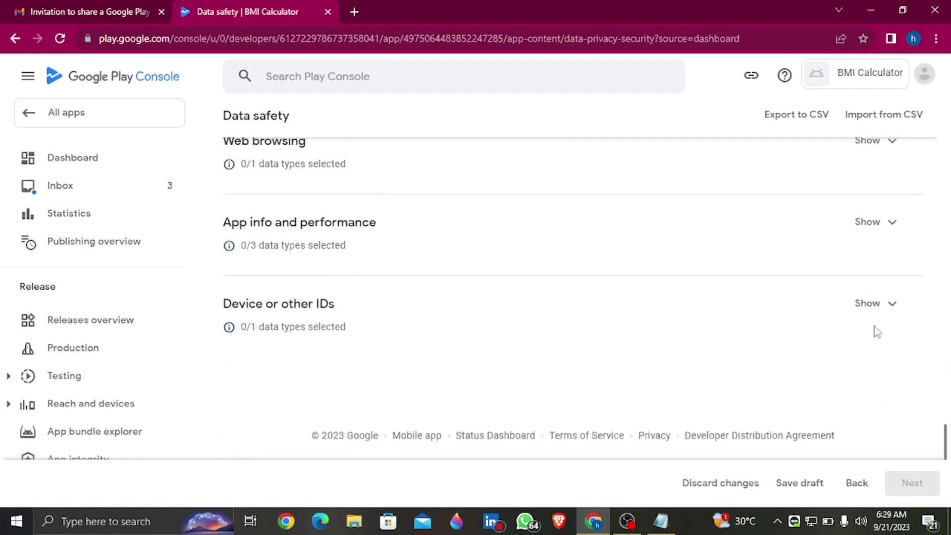
pyautogui.click(889, 305)
pyautogui.click(229, 299)
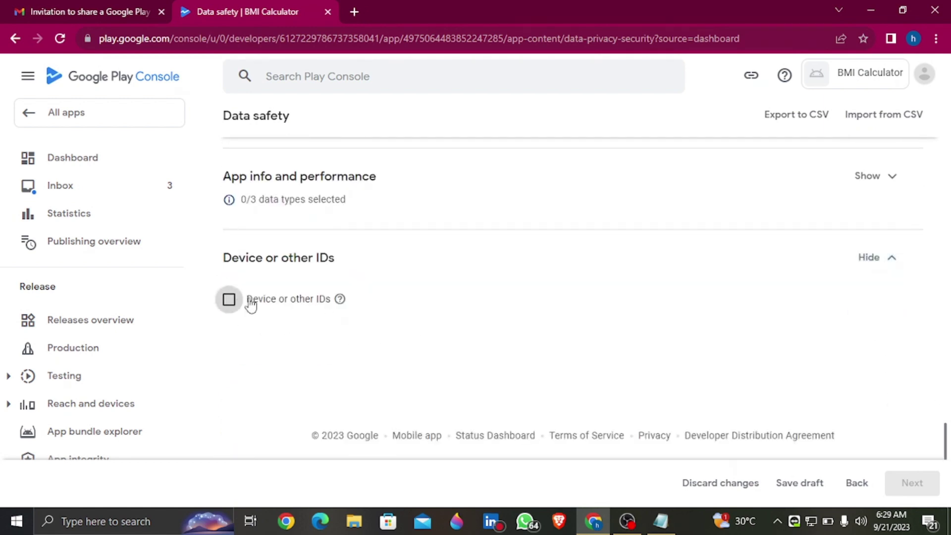
pyautogui.click(868, 185)
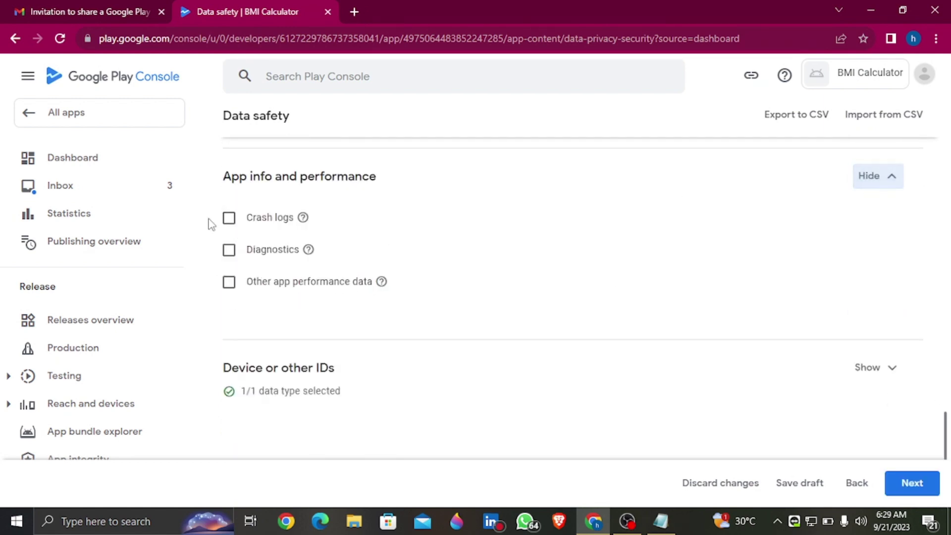
pyautogui.click(229, 218)
pyautogui.scroll(3, 445, 247)
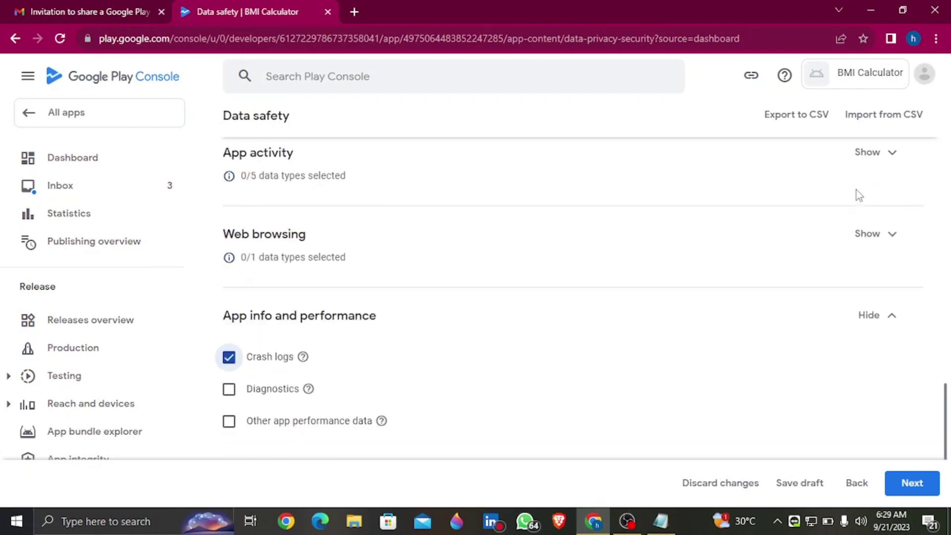
pyautogui.click(870, 153)
pyautogui.click(219, 194)
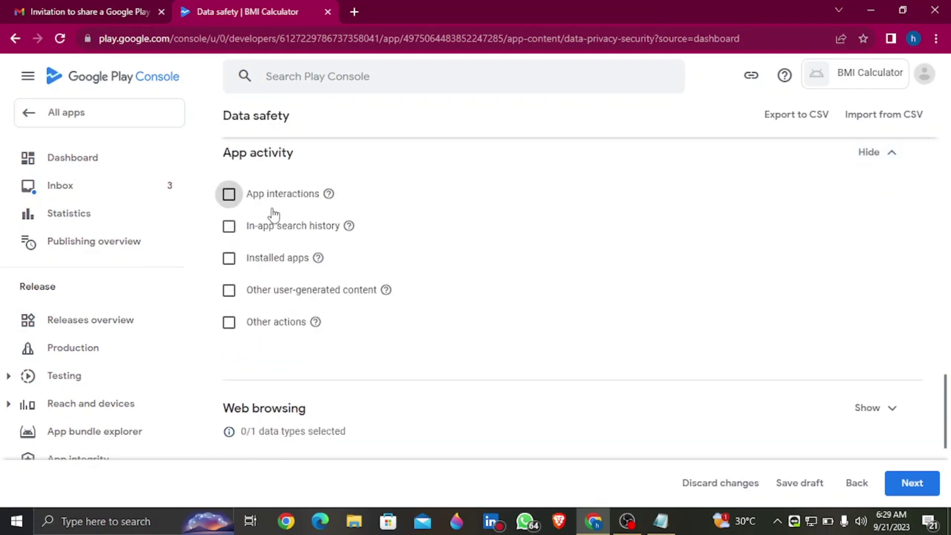
pyautogui.click(912, 480)
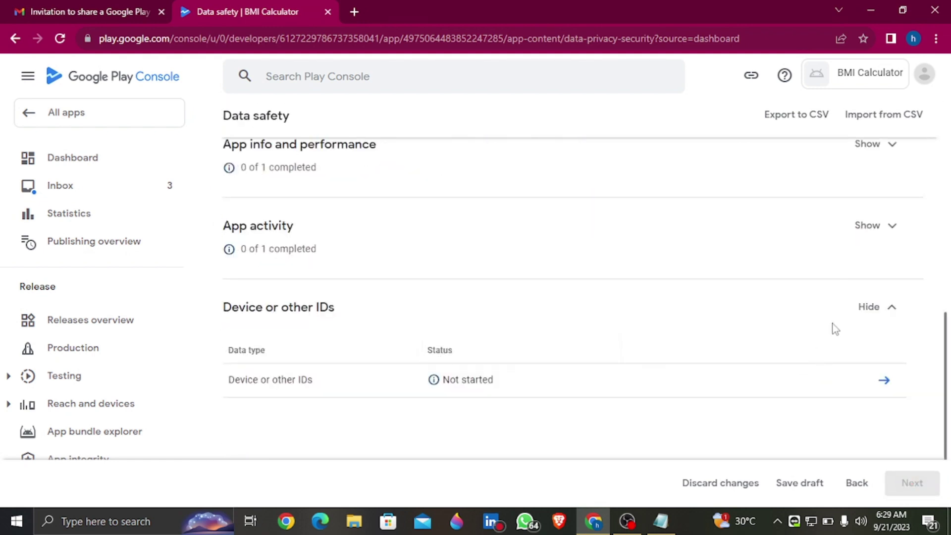
# Mark Crash logs as collected, processed ephemerally, optional, and used for app functionality.
pyautogui.click(889, 147)
pyautogui.click(883, 216)
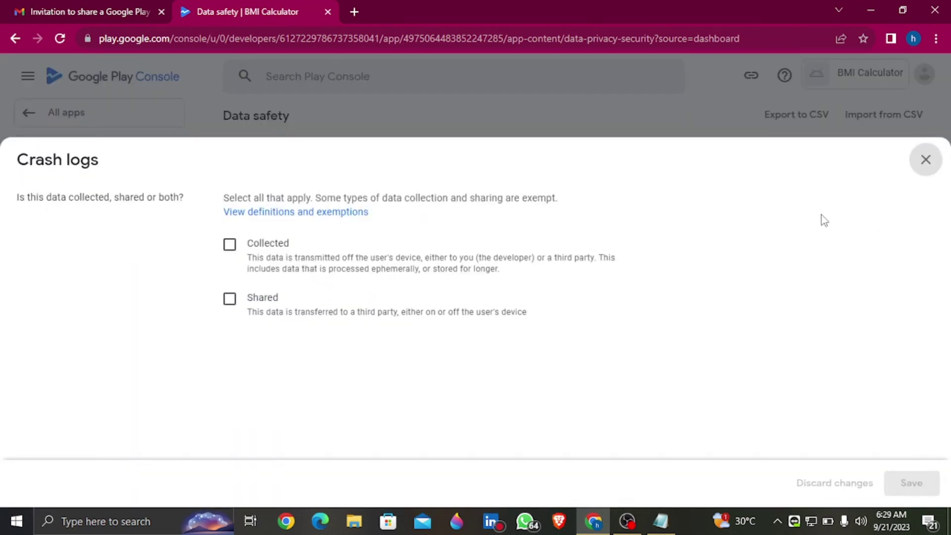
pyautogui.click(230, 244)
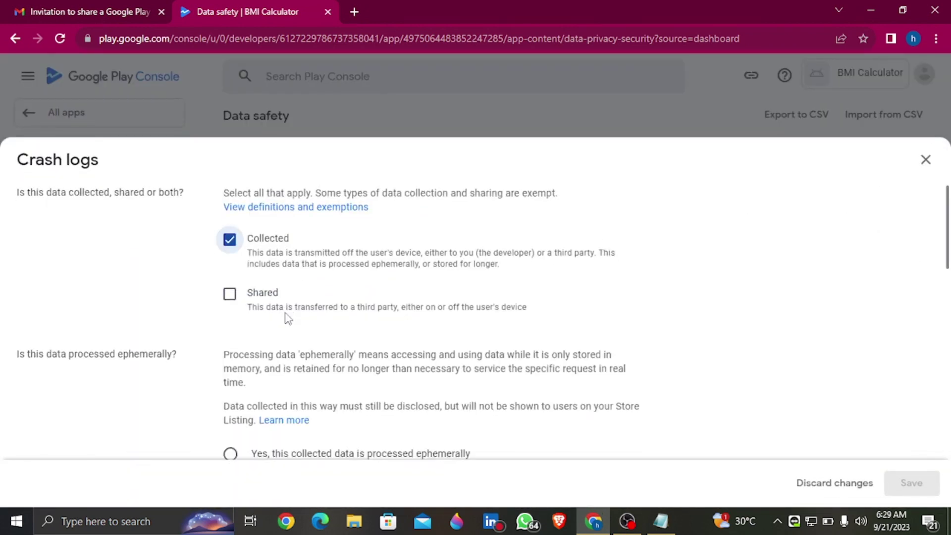
pyautogui.scroll(-4, 277, 317)
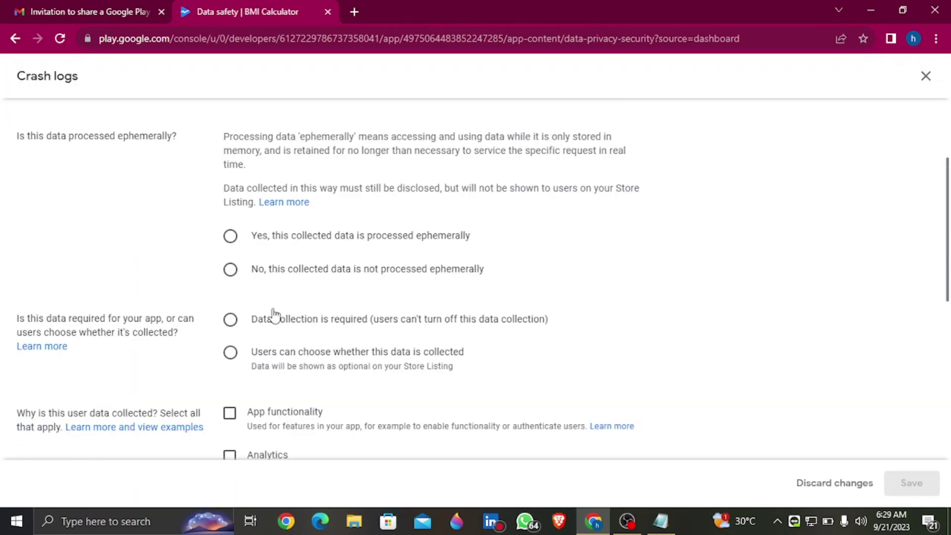
pyautogui.click(231, 237)
pyautogui.click(230, 353)
pyautogui.click(912, 481)
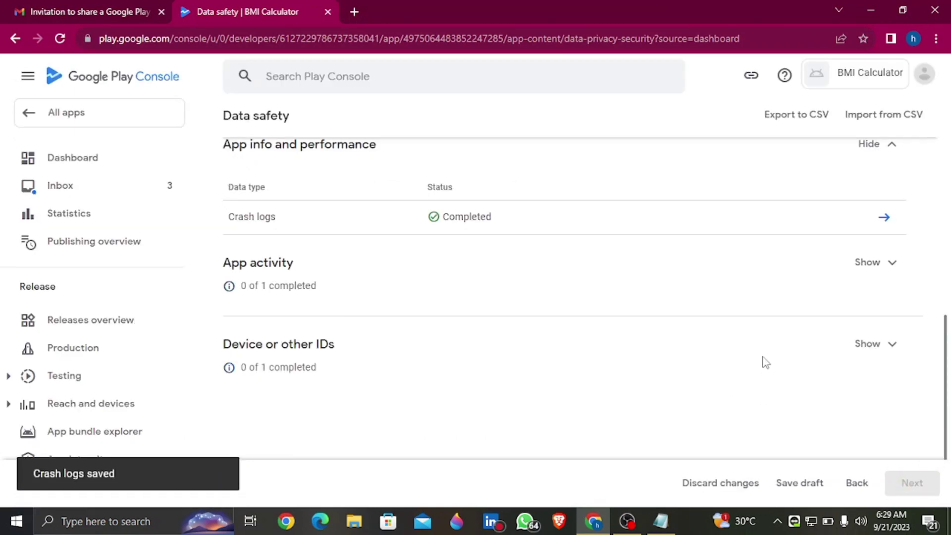
# Save App interactions as collected, not ephemeral, optional, and used for app functionality.
pyautogui.click(868, 268)
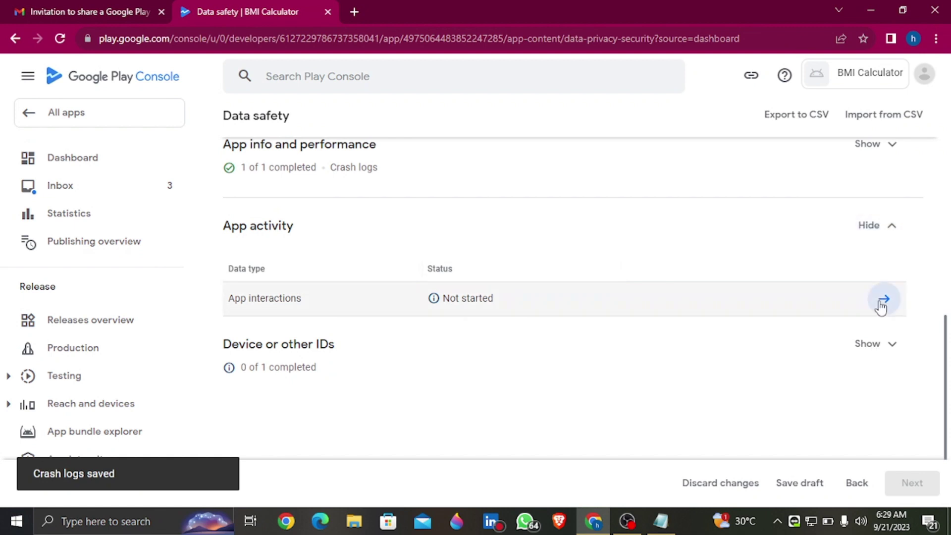
pyautogui.click(882, 299)
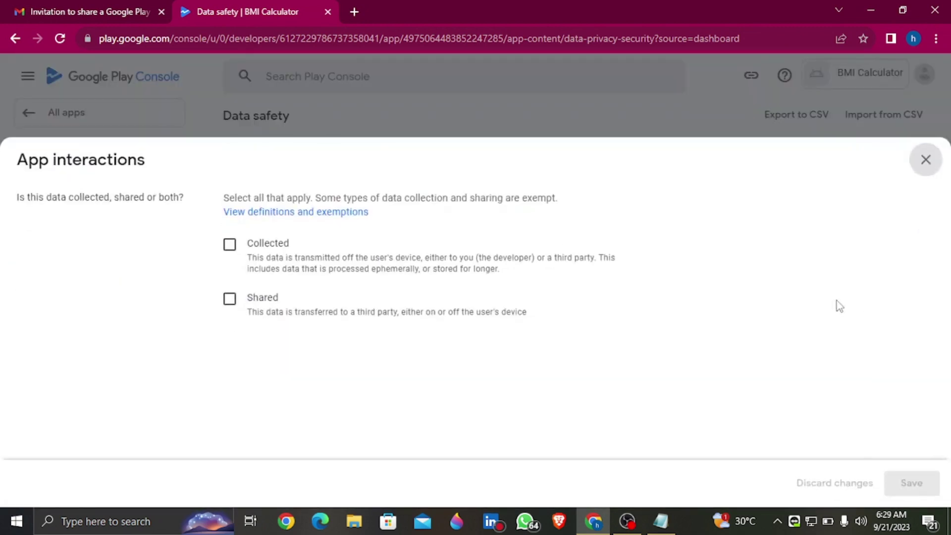
pyautogui.click(229, 271)
pyautogui.scroll(-5, 230, 258)
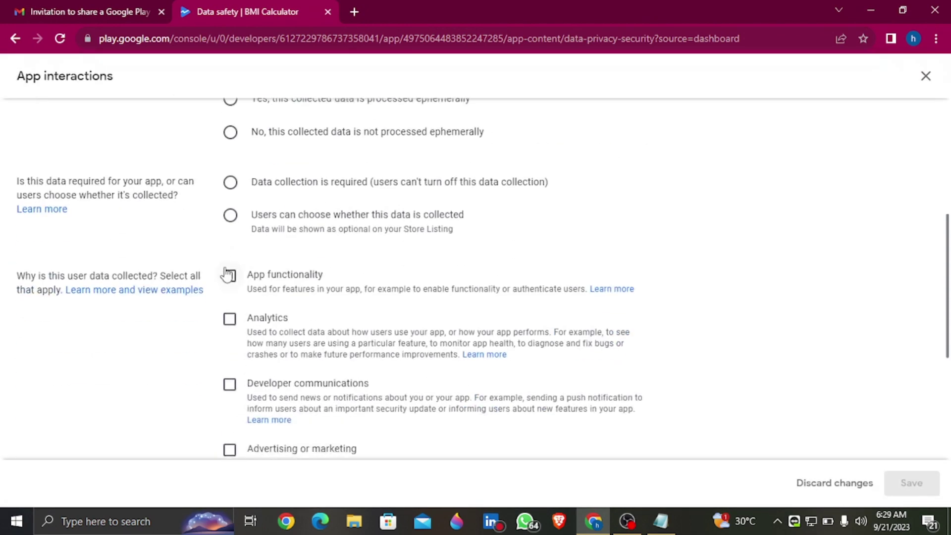
pyautogui.click(231, 135)
pyautogui.click(231, 213)
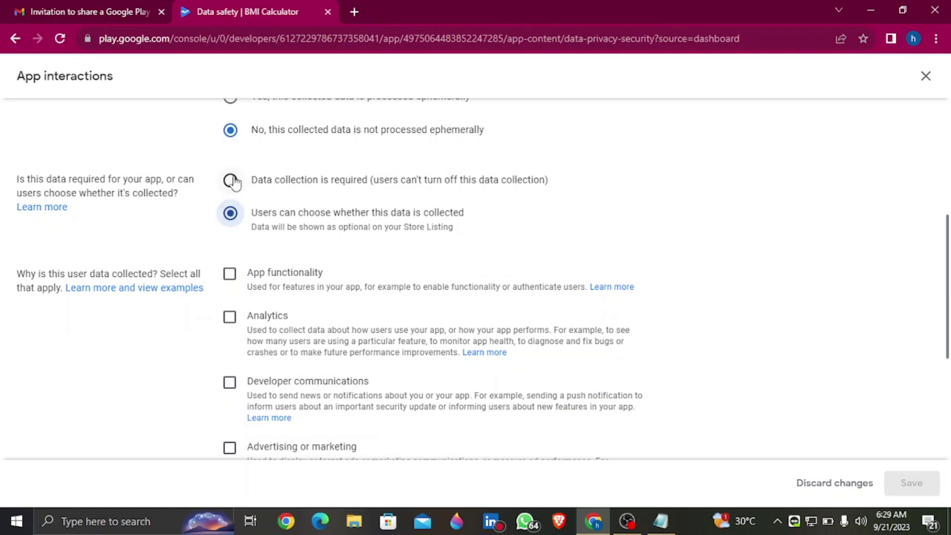
pyautogui.click(231, 272)
pyautogui.click(907, 483)
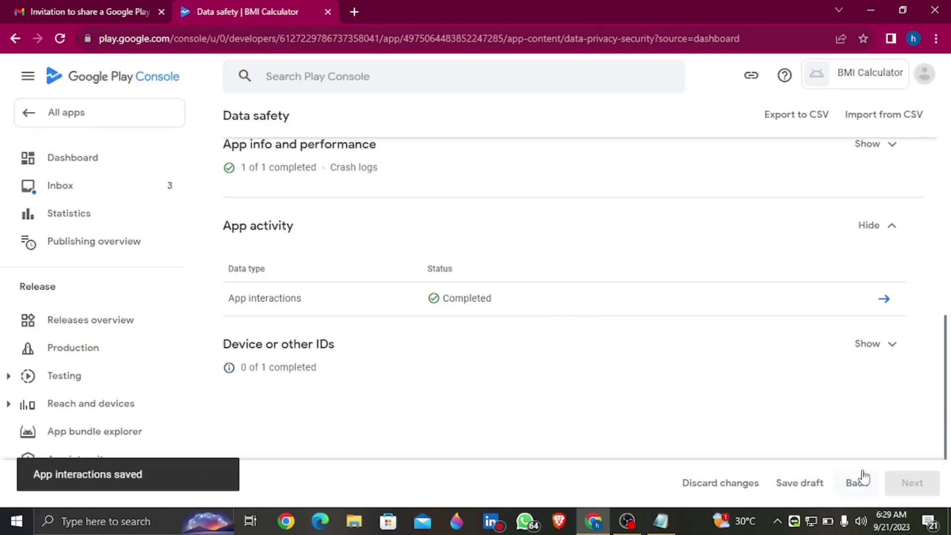
# Save Device or other IDs as collected, ephemeral, optional, and used for app functionality.
pyautogui.click(892, 345)
pyautogui.click(884, 382)
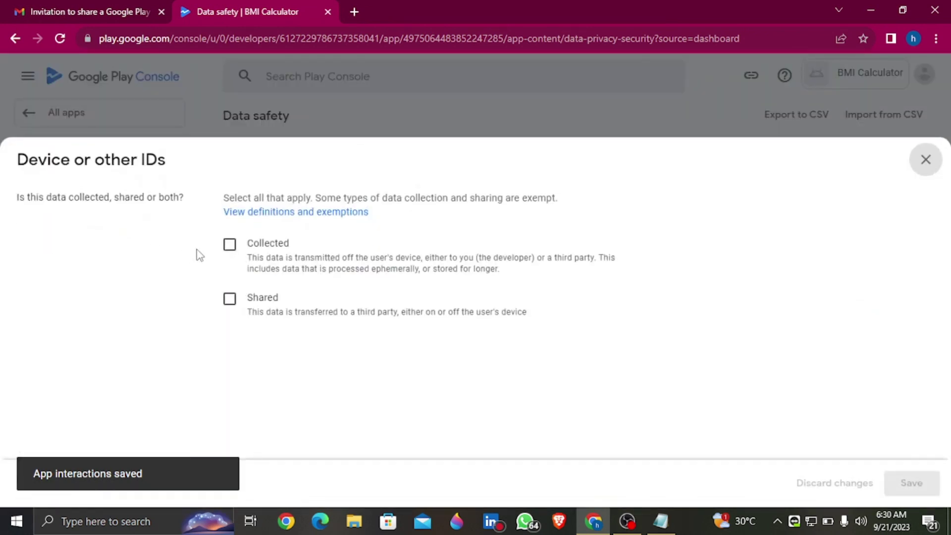
pyautogui.click(229, 244)
pyautogui.scroll(-4, 228, 311)
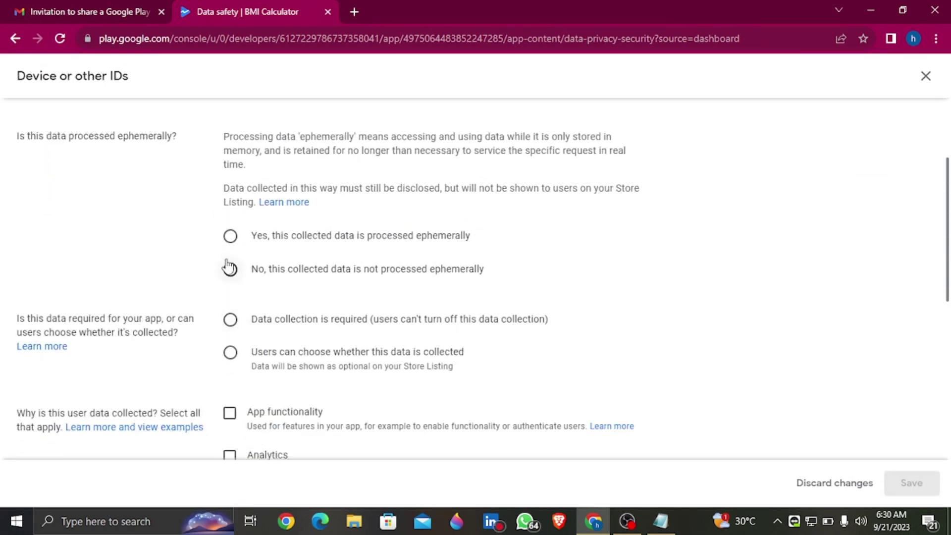
pyautogui.click(231, 237)
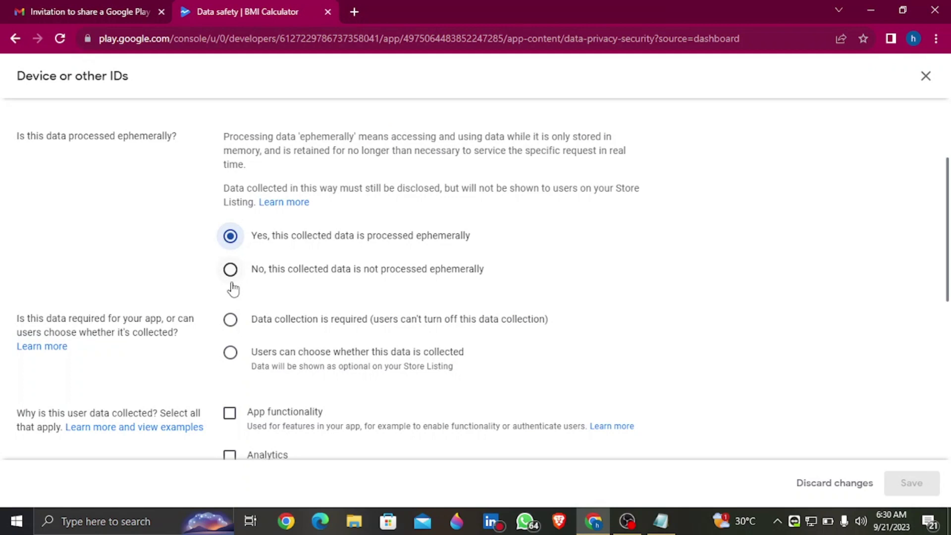
pyautogui.click(231, 352)
pyautogui.click(230, 412)
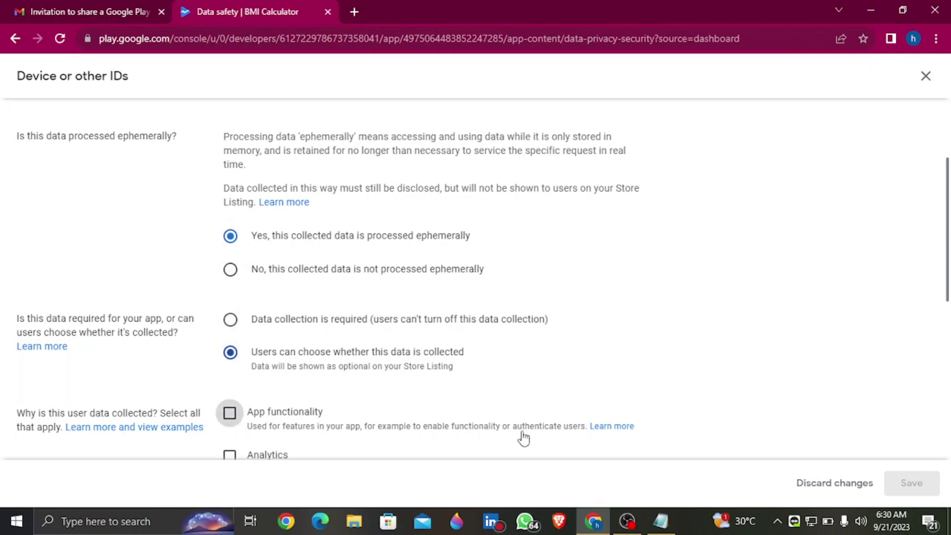
pyautogui.click(909, 486)
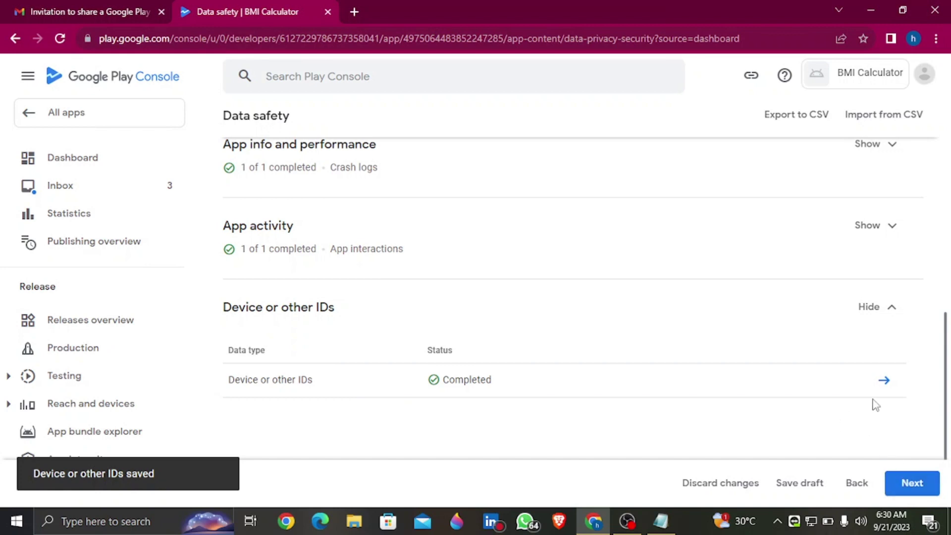
# Save the completed Data safety form from its preview and return to the dashboard.
pyautogui.scroll(4, 697, 382)
pyautogui.scroll(-4, 806, 399)
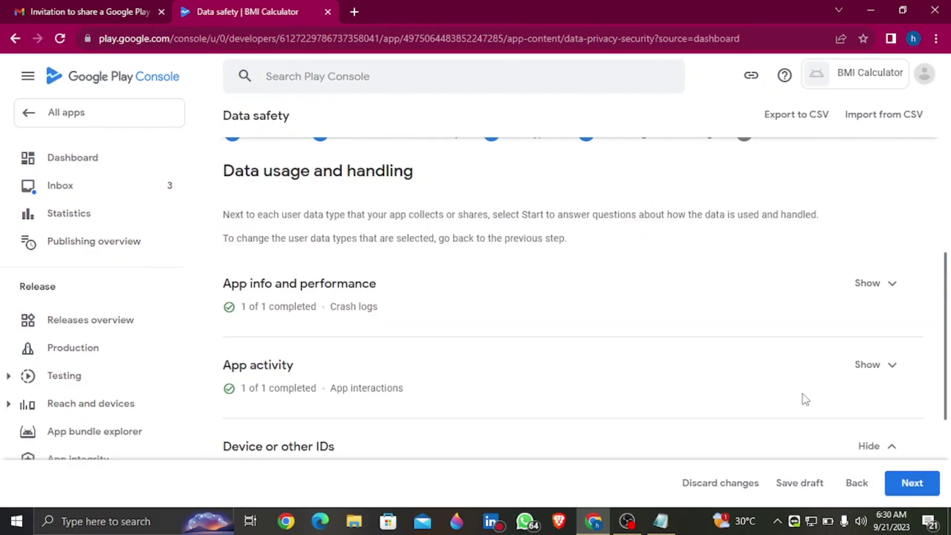
pyautogui.click(909, 490)
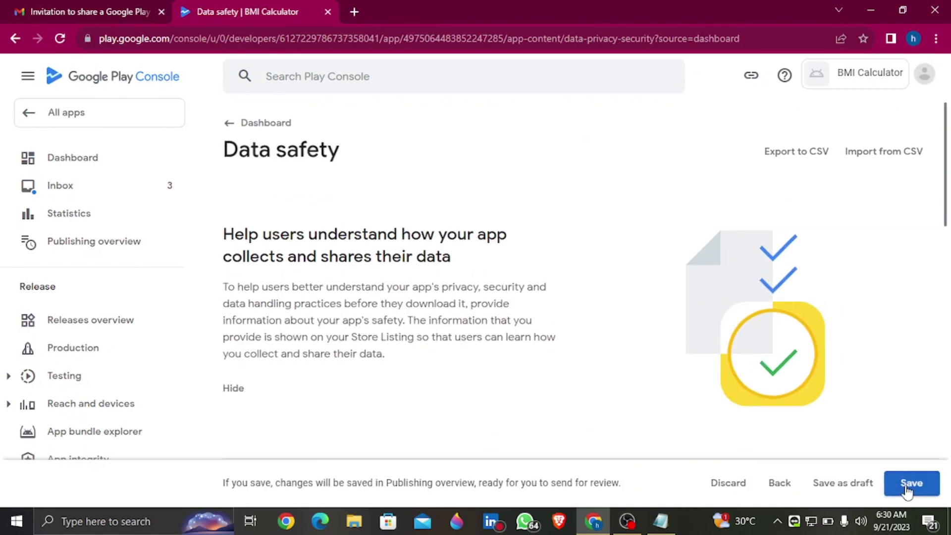
pyautogui.click(914, 483)
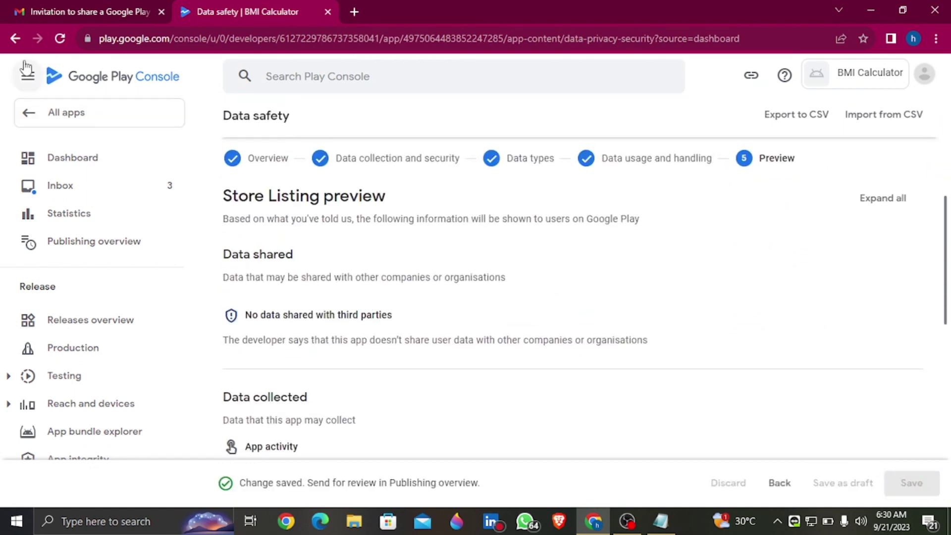
pyautogui.click(239, 128)
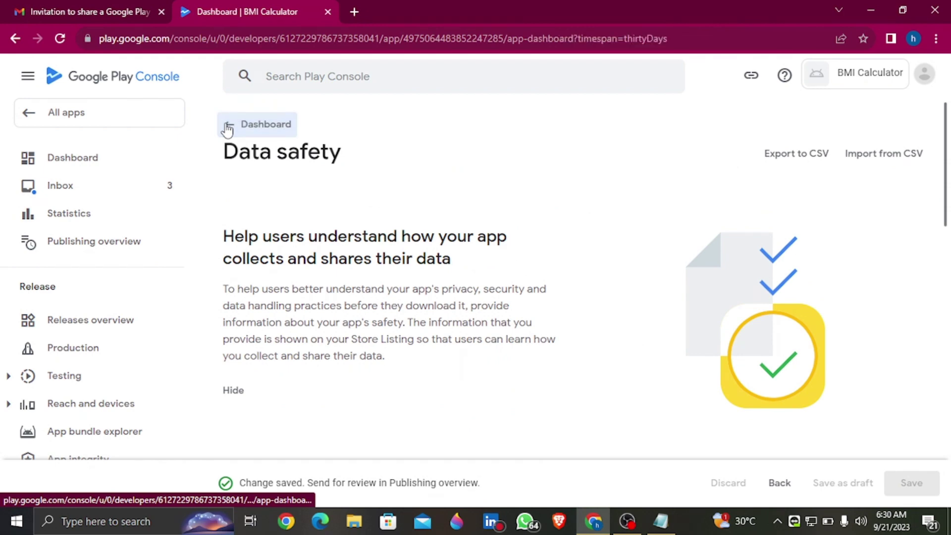
# Declare in the Government apps declaration that the app is not a government app, and save.
pyautogui.scroll(-8, 329, 204)
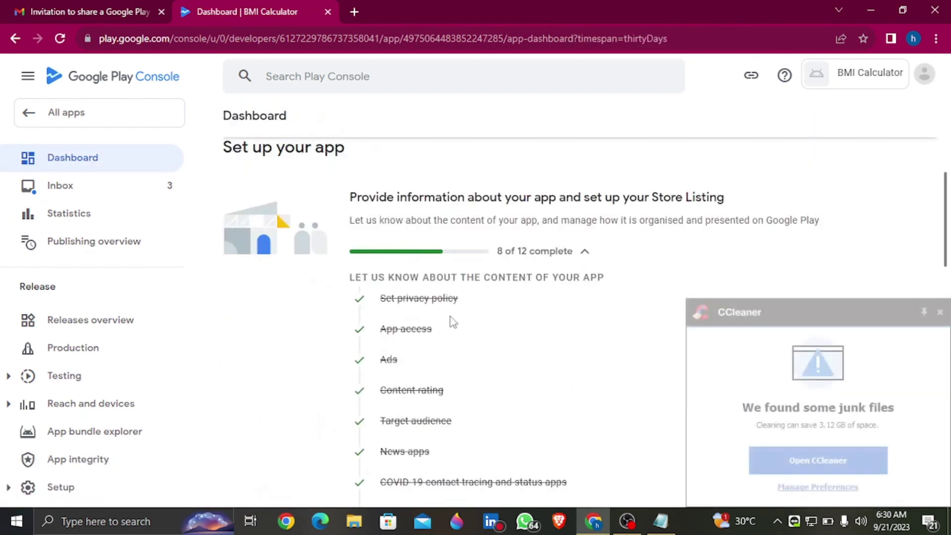
pyautogui.click(940, 313)
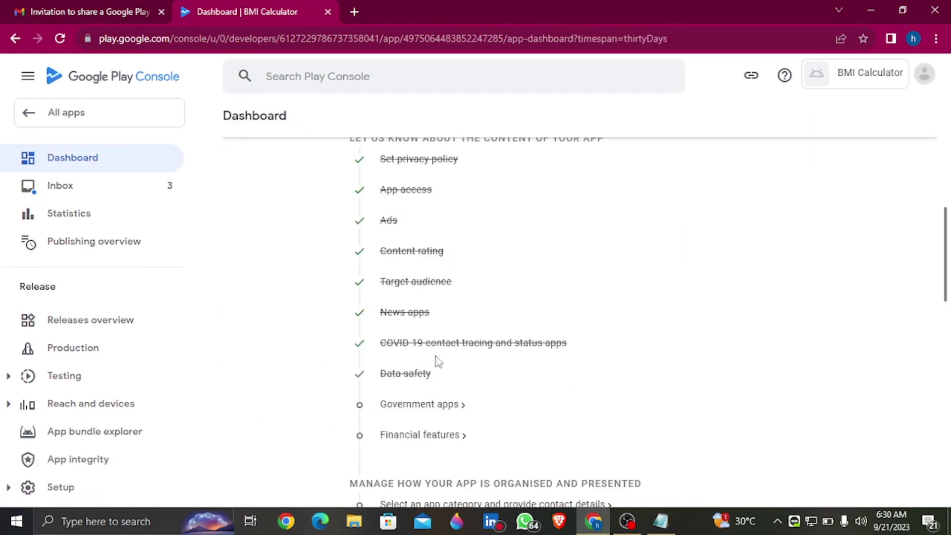
pyautogui.click(413, 406)
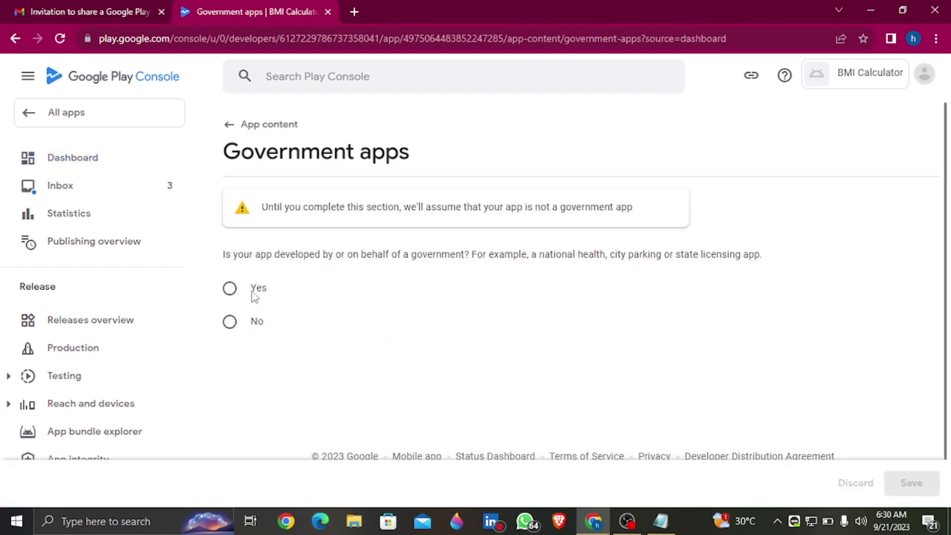
pyautogui.click(244, 321)
pyautogui.click(914, 480)
pyautogui.click(232, 130)
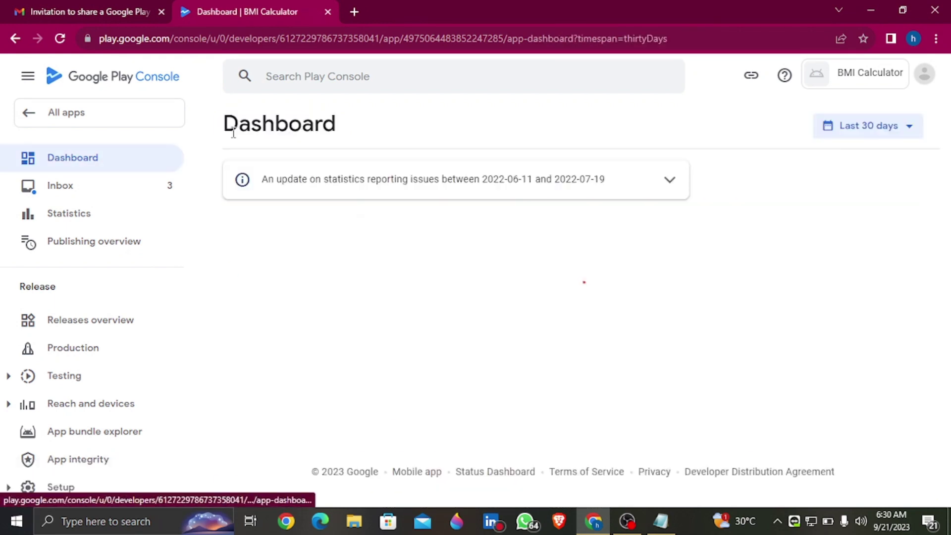
# Declare that the app has no financial features and save the declaration.
pyautogui.scroll(-7, 468, 317)
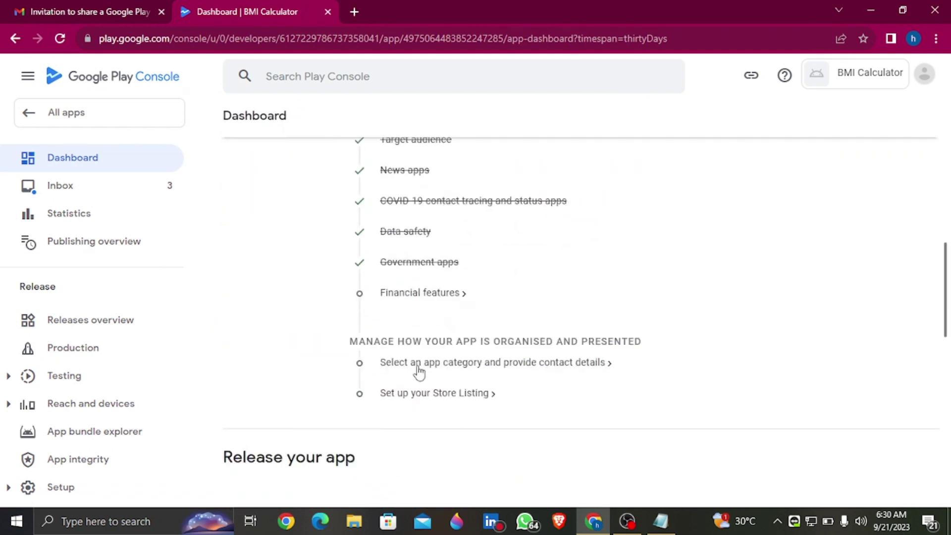
pyautogui.click(411, 296)
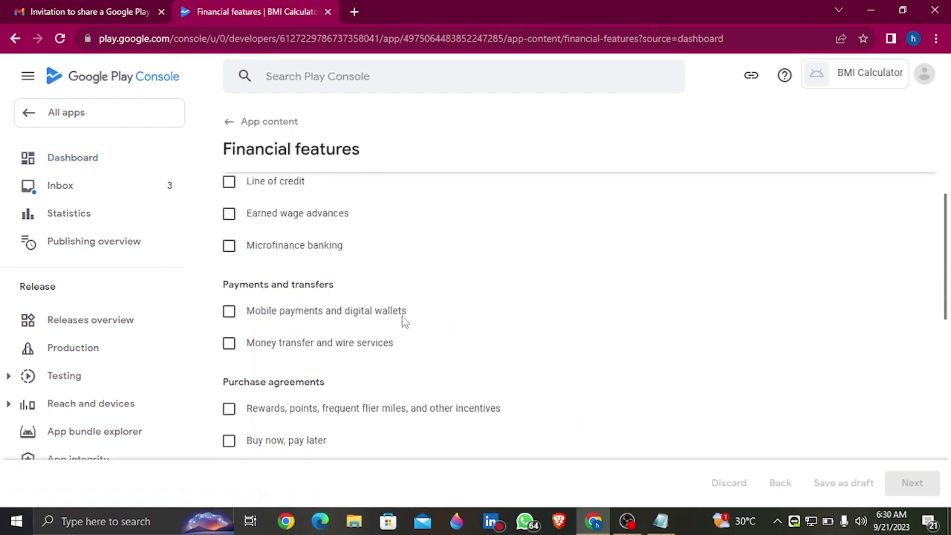
pyautogui.scroll(-5, 391, 318)
pyautogui.click(229, 376)
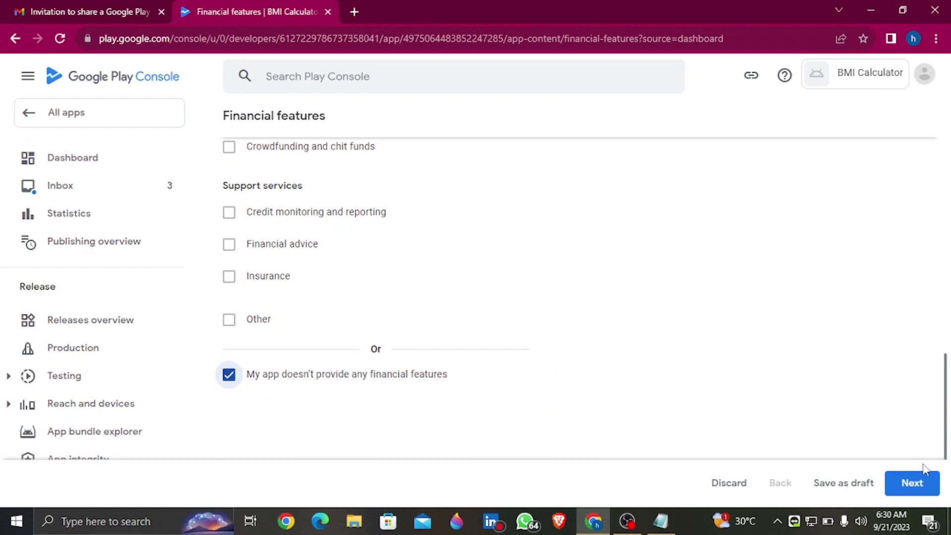
pyautogui.click(916, 478)
pyautogui.click(913, 483)
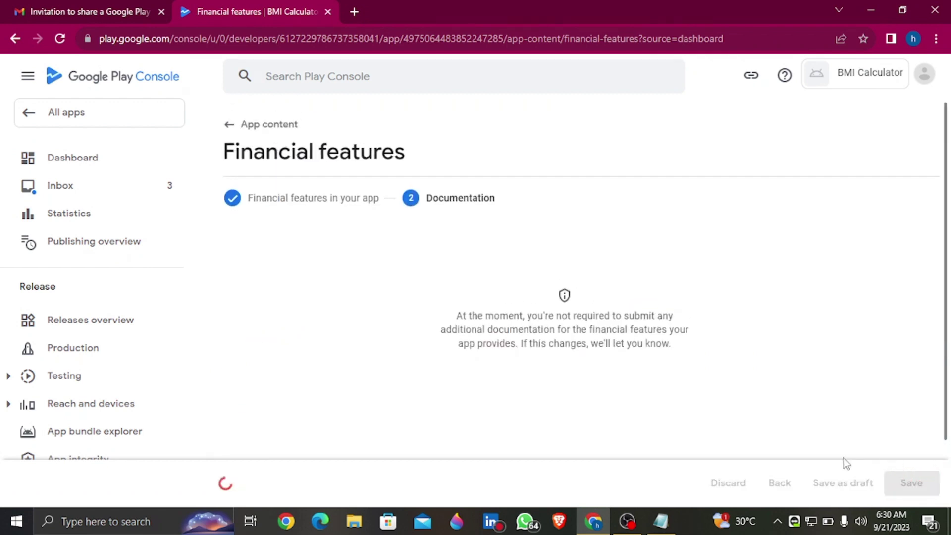
pyautogui.click(229, 135)
pyautogui.scroll(-8, 531, 366)
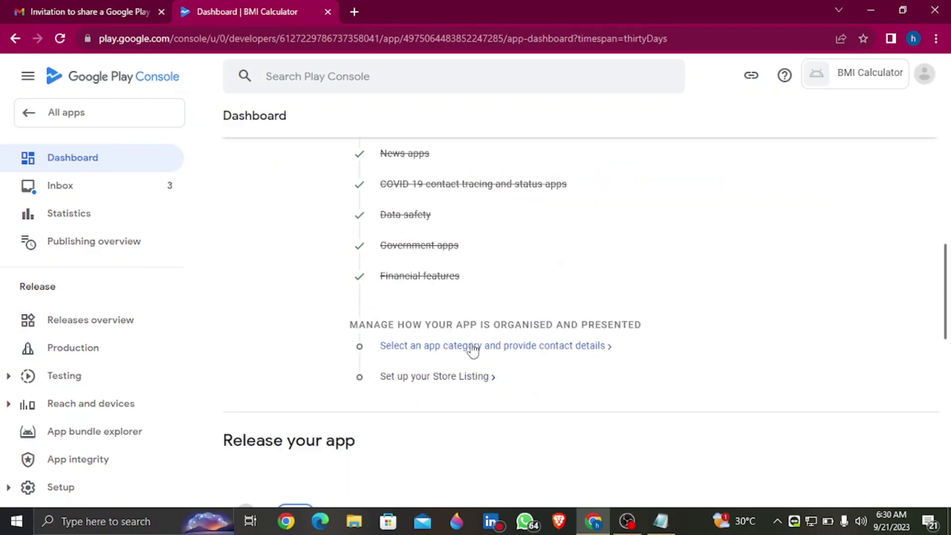
pyautogui.click(474, 347)
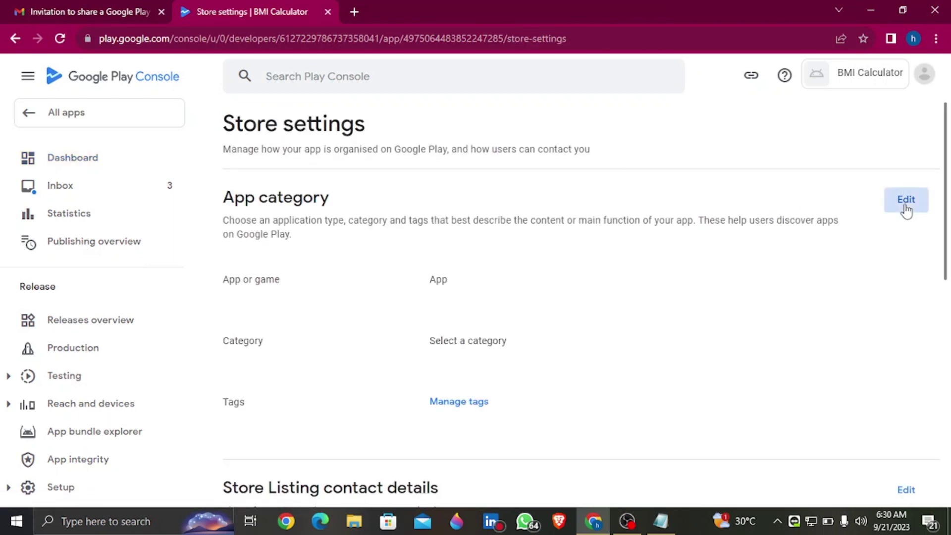
# Set the app category to Tools and save it.
pyautogui.click(906, 200)
pyautogui.click(331, 333)
pyautogui.scroll(-7, 323, 324)
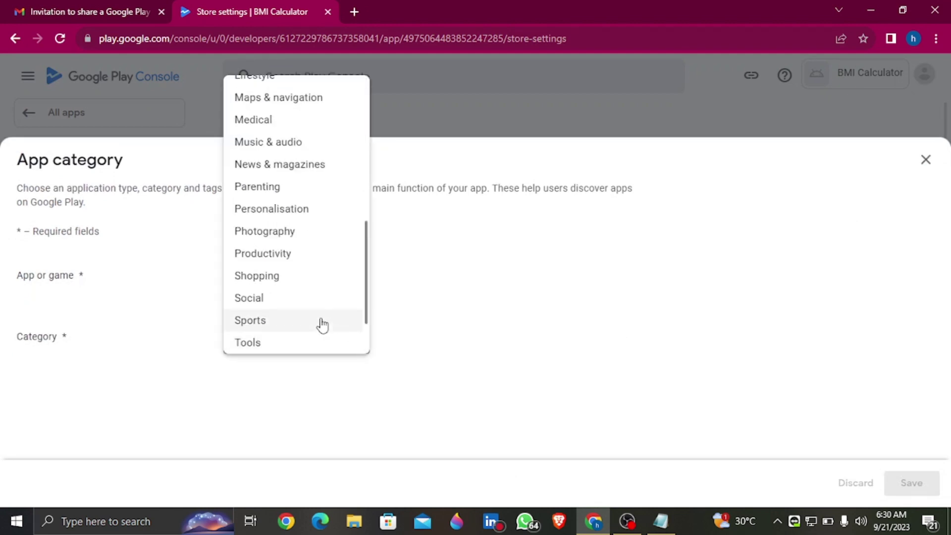
pyautogui.click(311, 343)
pyautogui.click(908, 482)
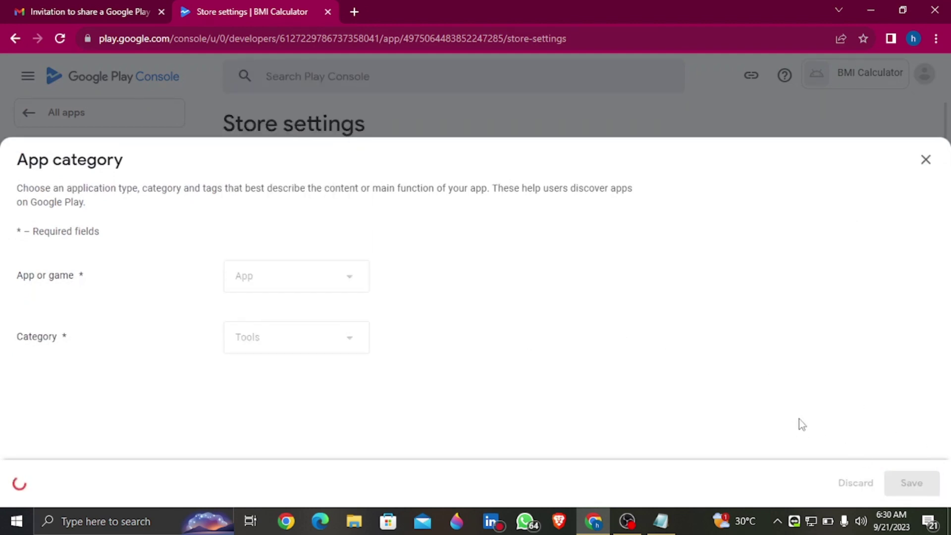
pyautogui.click(799, 131)
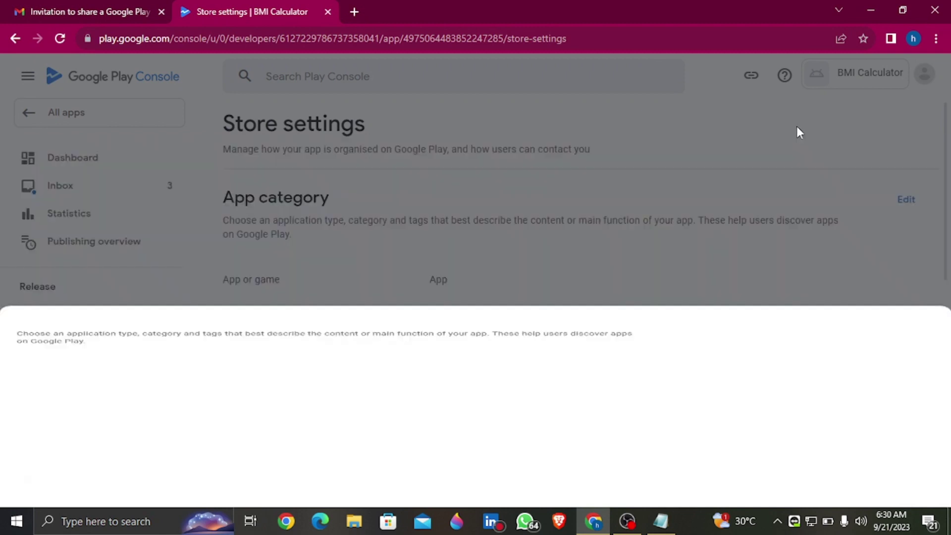
# Enter the store listing's contact e-mail address and save the contact details.
pyautogui.scroll(-7, 842, 337)
pyautogui.scroll(1, 886, 262)
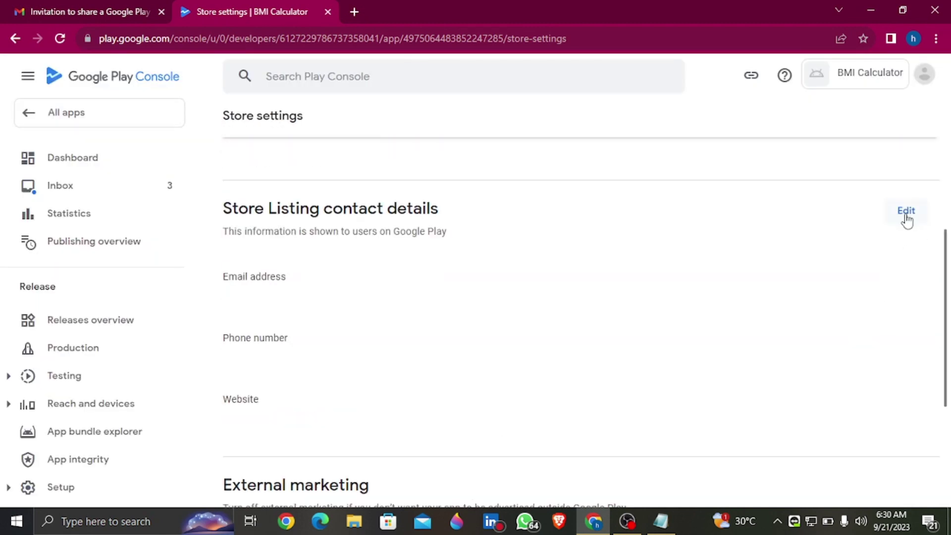
pyautogui.click(906, 211)
pyautogui.click(236, 266)
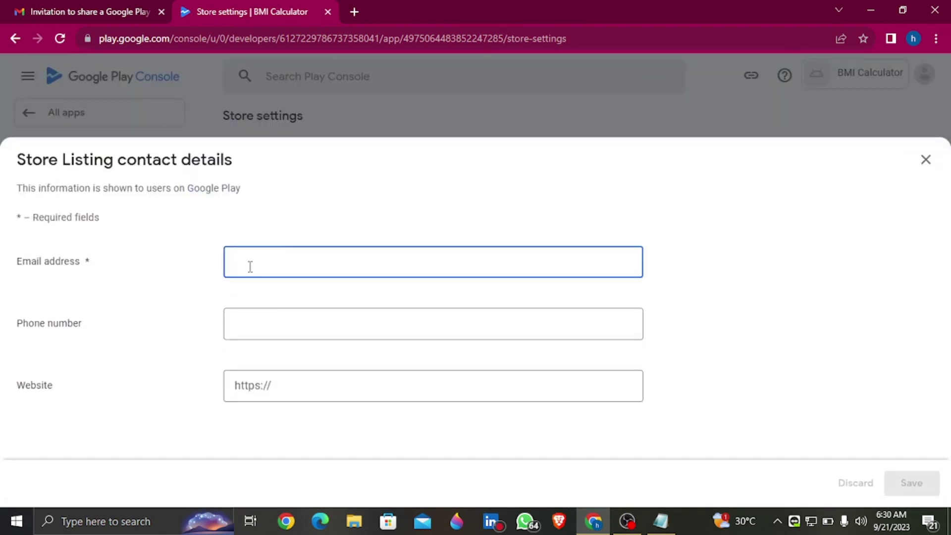
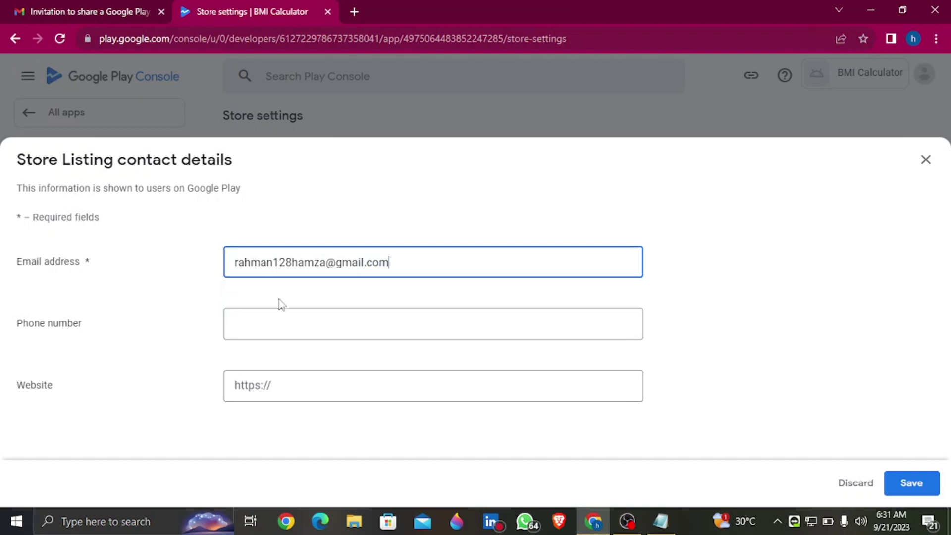
pyautogui.click(912, 483)
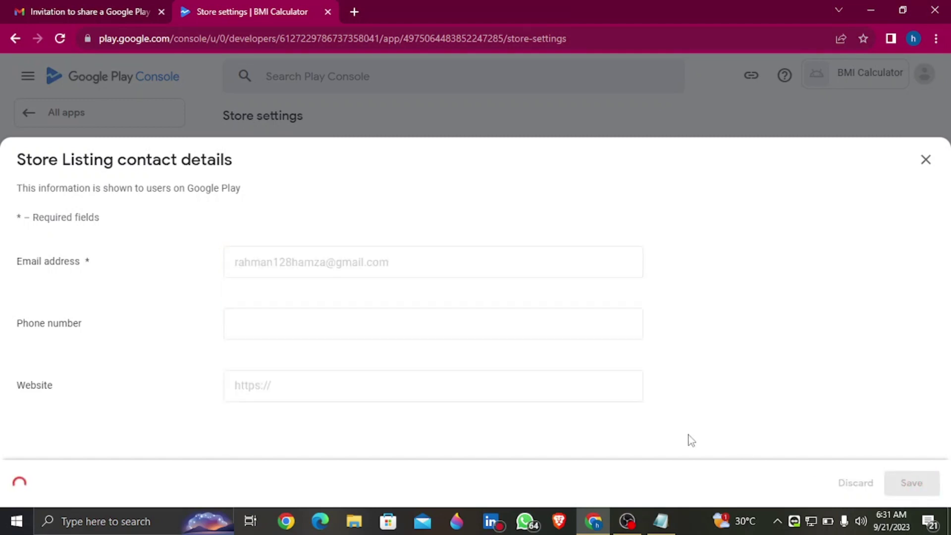
pyautogui.click(926, 159)
pyautogui.scroll(-4, 508, 382)
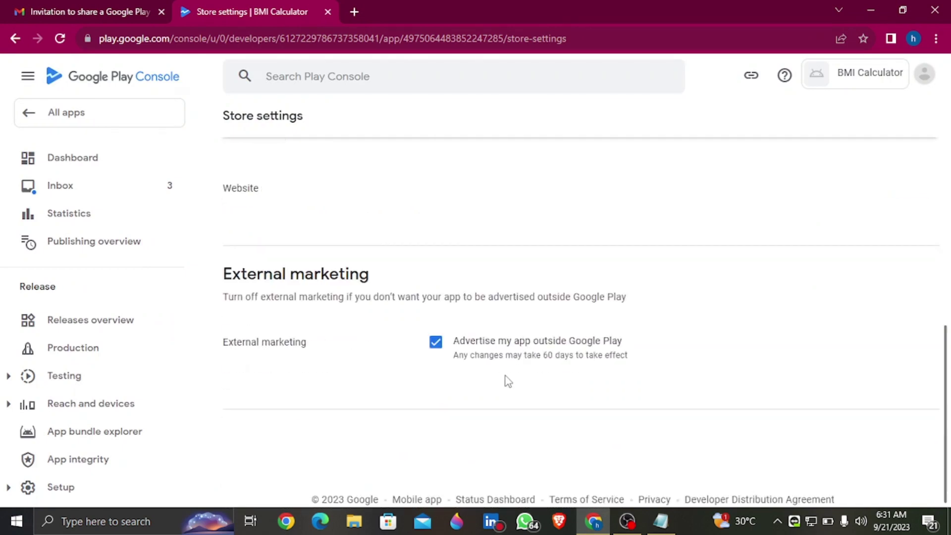
pyautogui.scroll(10, 508, 382)
# Open the main store listing and type the app's short description.
pyautogui.click(15, 38)
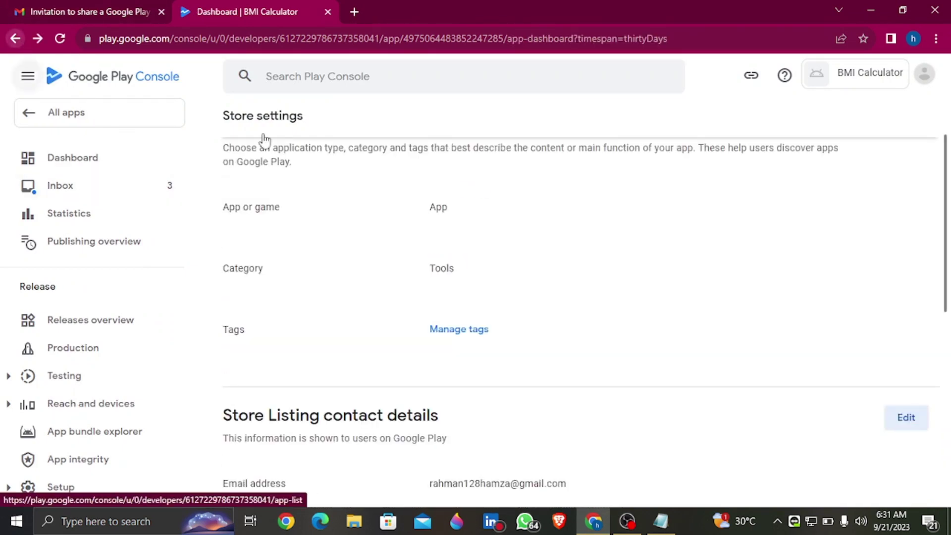
pyautogui.scroll(-4, 455, 318)
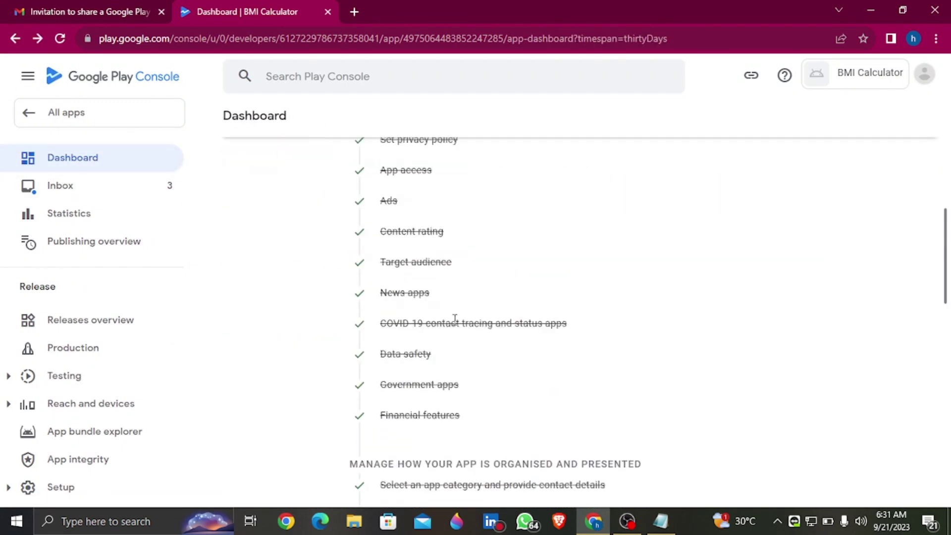
pyautogui.scroll(-1, 455, 319)
pyautogui.click(435, 447)
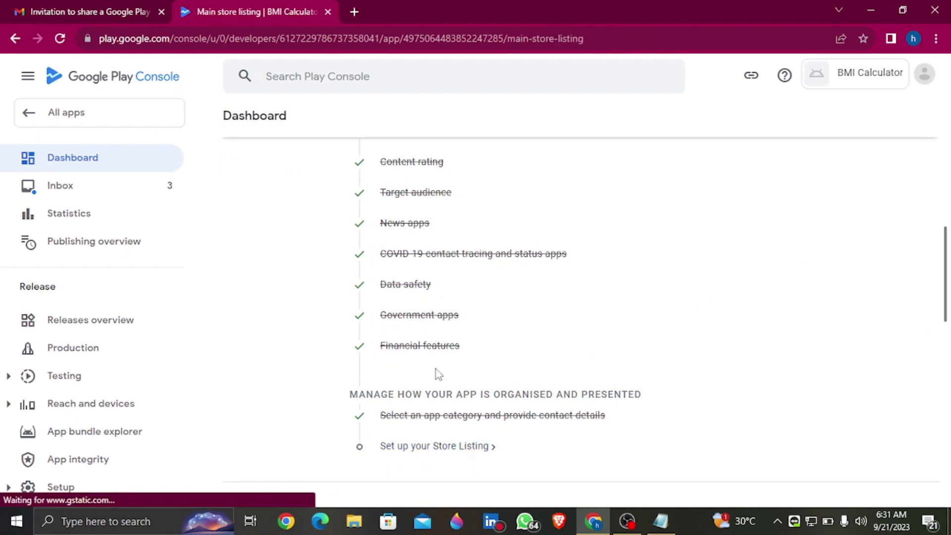
pyautogui.scroll(-8, 578, 286)
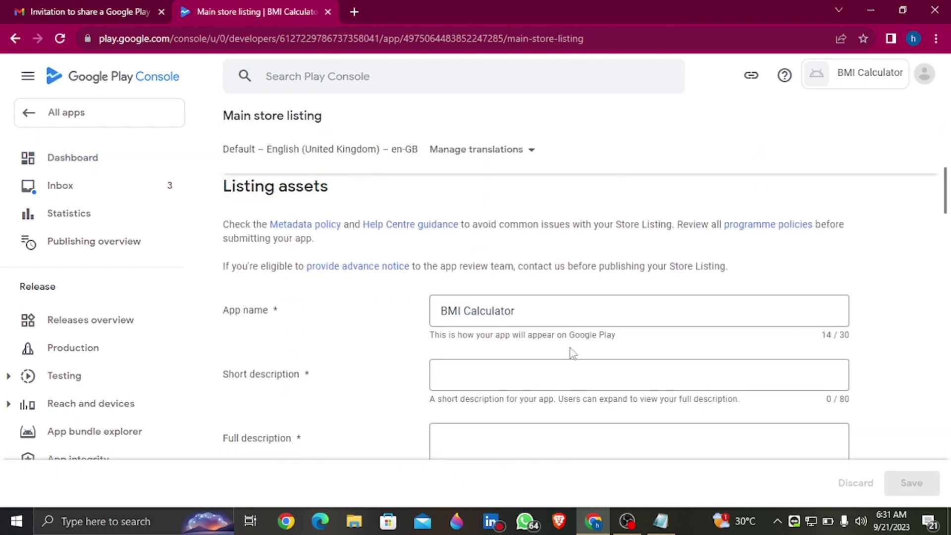
pyautogui.click(571, 372)
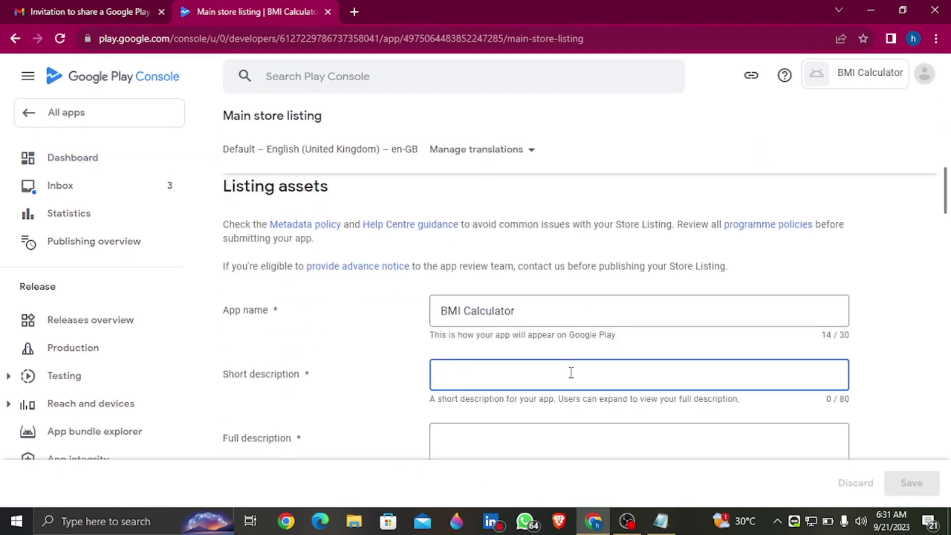
pyautogui.write('Be')
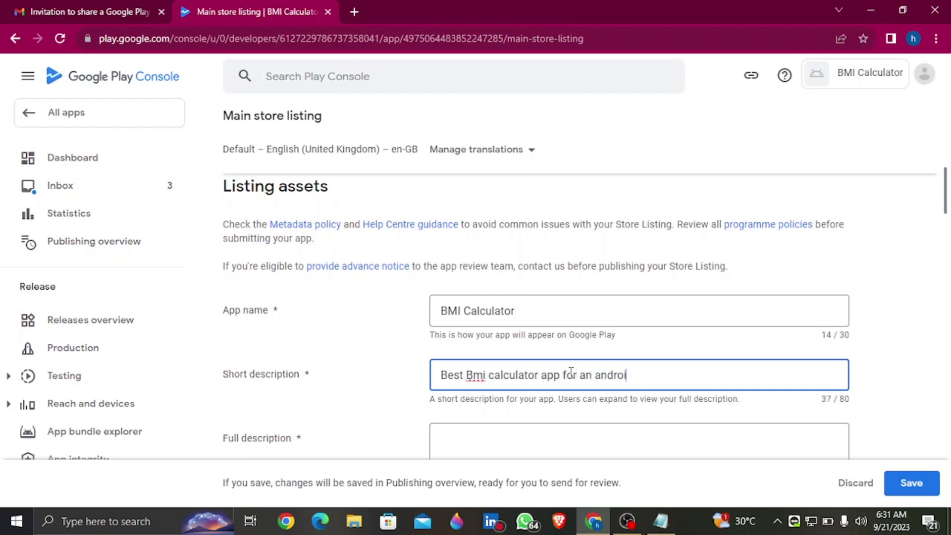
# Take the listing text from Notepad and type the full description.
pyautogui.click(661, 521)
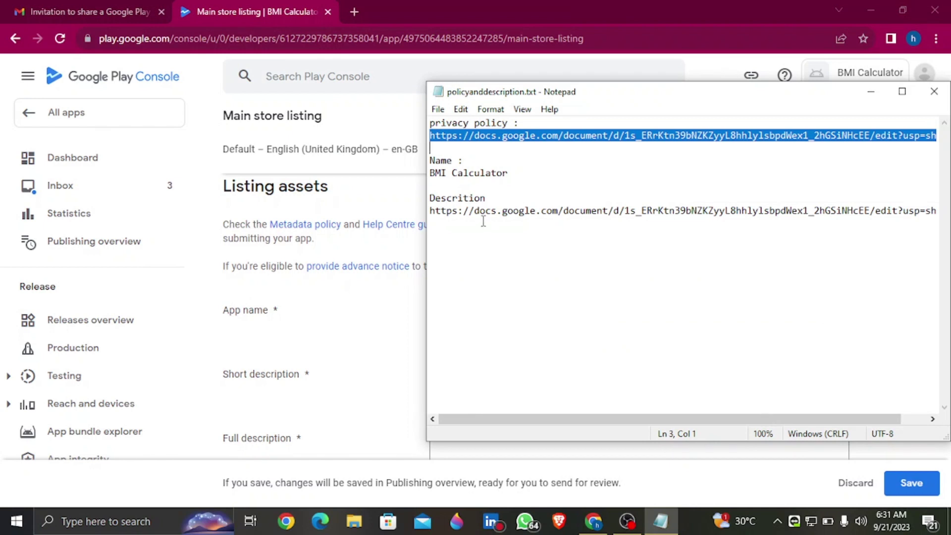
pyautogui.click(503, 233)
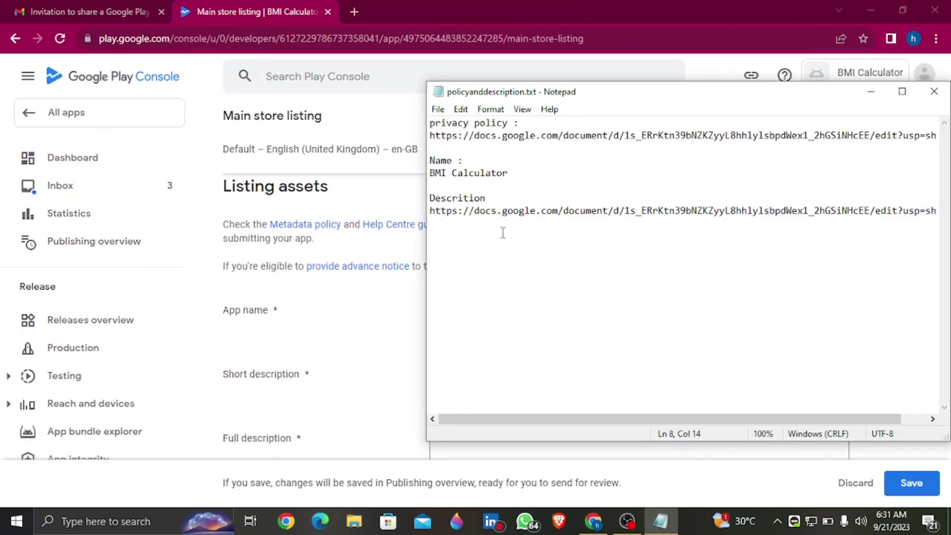
pyautogui.hscroll(1, 583, 236)
pyautogui.hscroll(-1, 587, 239)
pyautogui.moveTo(587, 225); pyautogui.dragTo(434, 225)
pyautogui.click(473, 278)
pyautogui.scroll(-1, 391, 404)
pyautogui.click(461, 452)
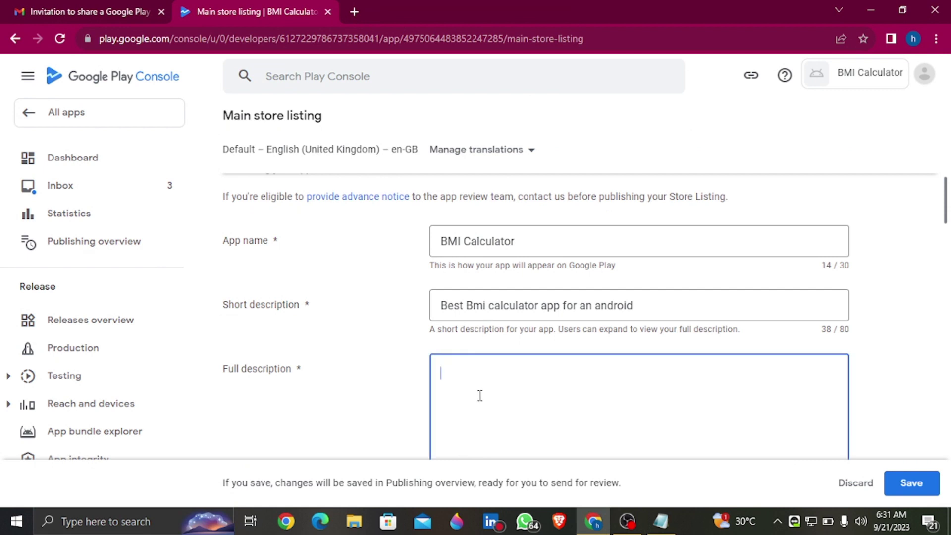
pyautogui.write('eay')
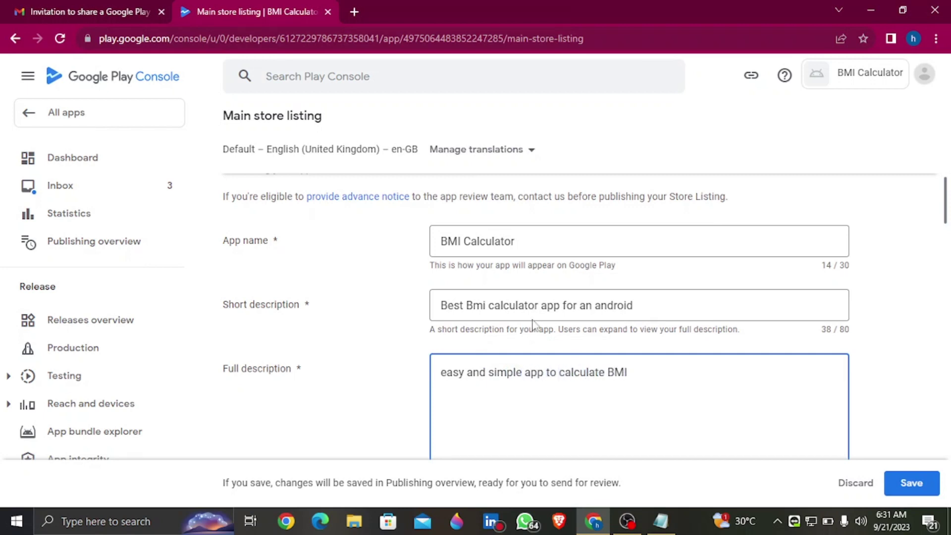
pyautogui.scroll(-10, 533, 324)
# Upload bmiicon.png from the Desktop as the app icon.
pyautogui.click(632, 292)
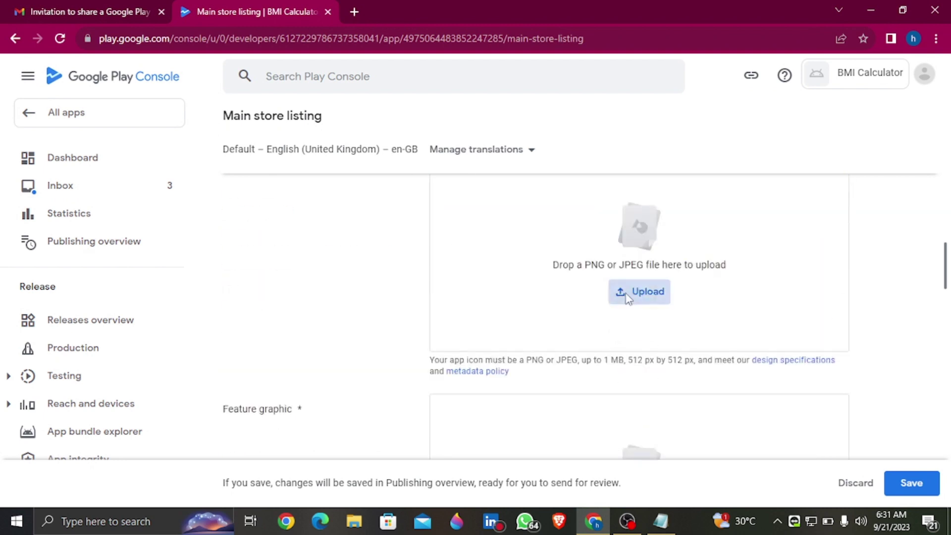
pyautogui.click(62, 131)
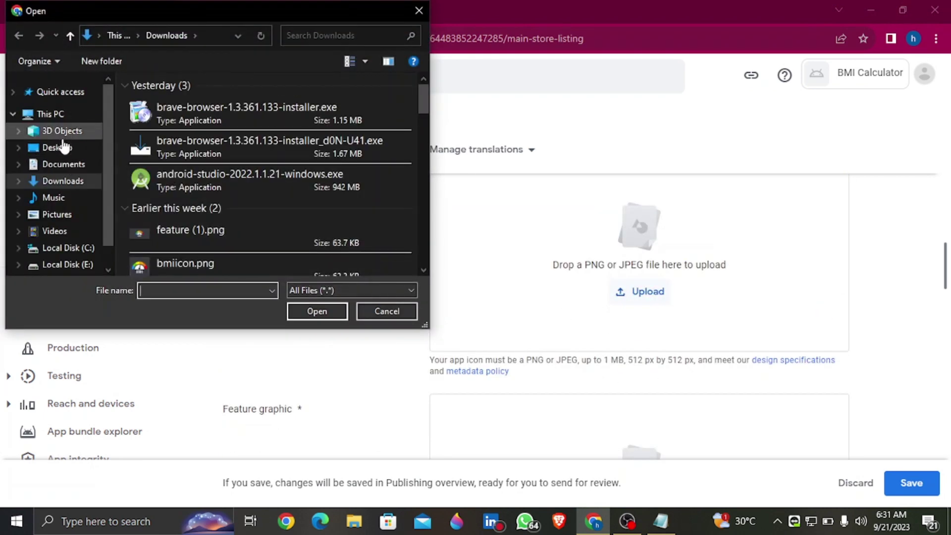
pyautogui.click(63, 147)
pyautogui.scroll(-2, 262, 140)
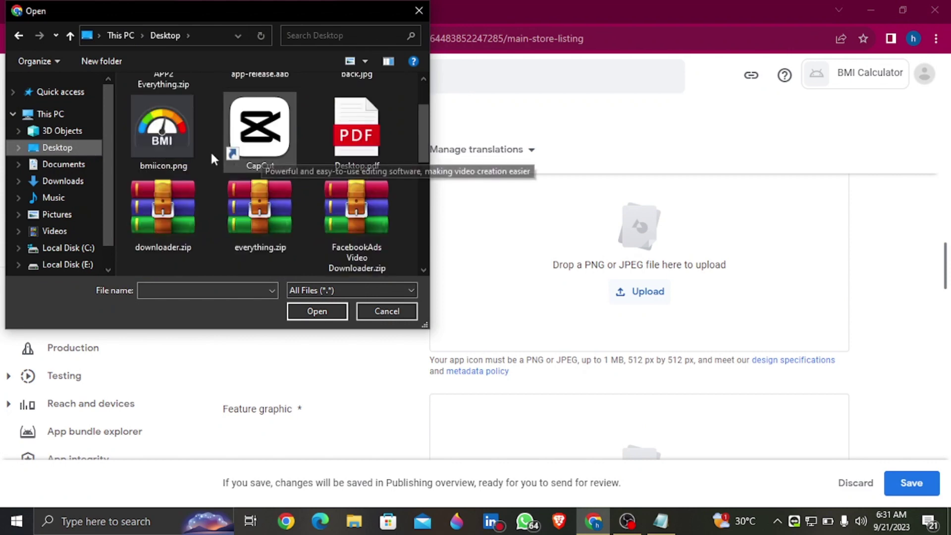
pyautogui.click(179, 157)
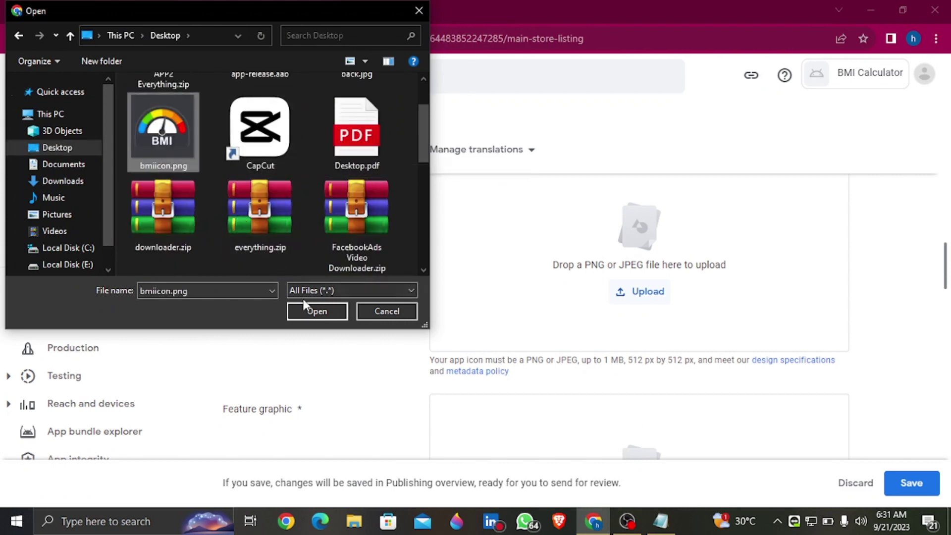
pyautogui.click(311, 311)
# Upload feature (1).png as the feature graphic.
pyautogui.scroll(-5, 617, 328)
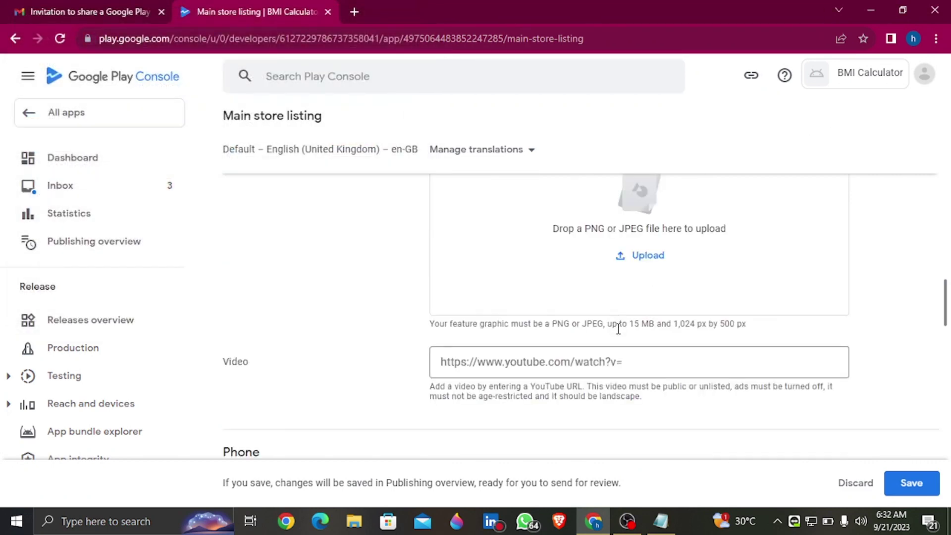
pyautogui.click(641, 256)
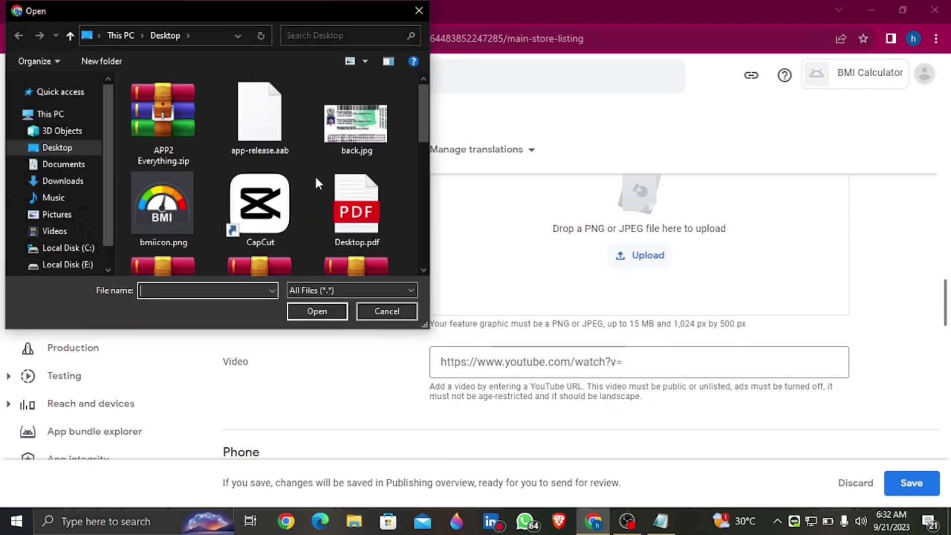
pyautogui.scroll(-3, 314, 175)
pyautogui.click(259, 246)
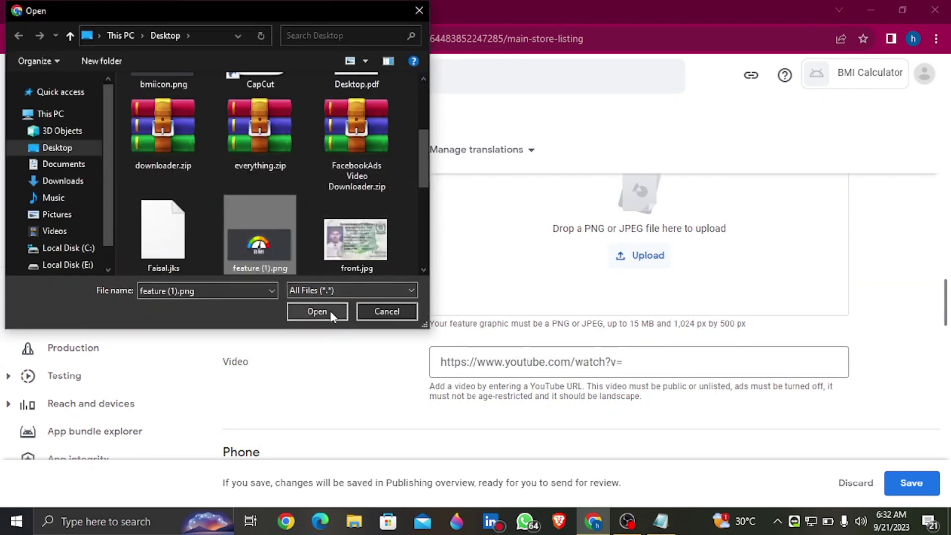
pyautogui.click(317, 311)
# Upload s1.png and s3.png as phone screenshots.
pyautogui.scroll(-6, 629, 289)
pyautogui.click(629, 276)
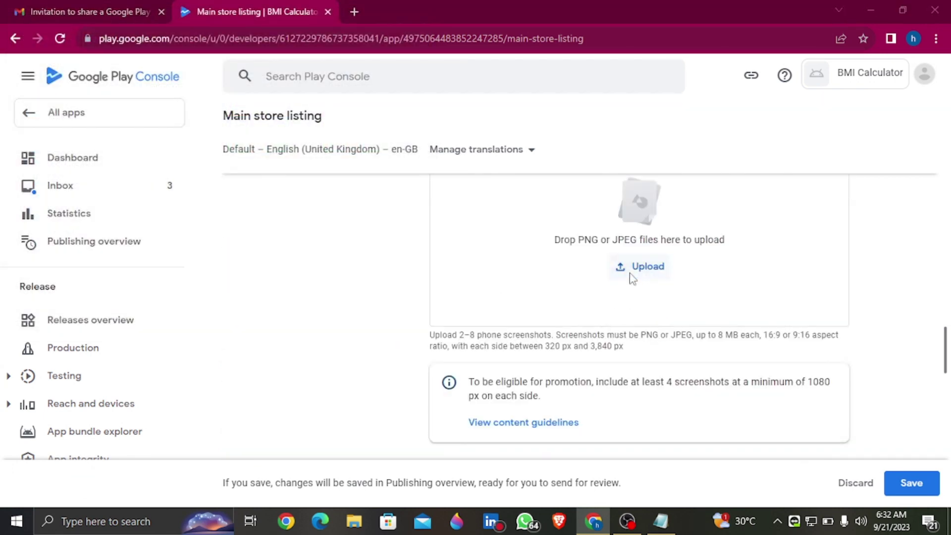
pyautogui.scroll(-7, 233, 161)
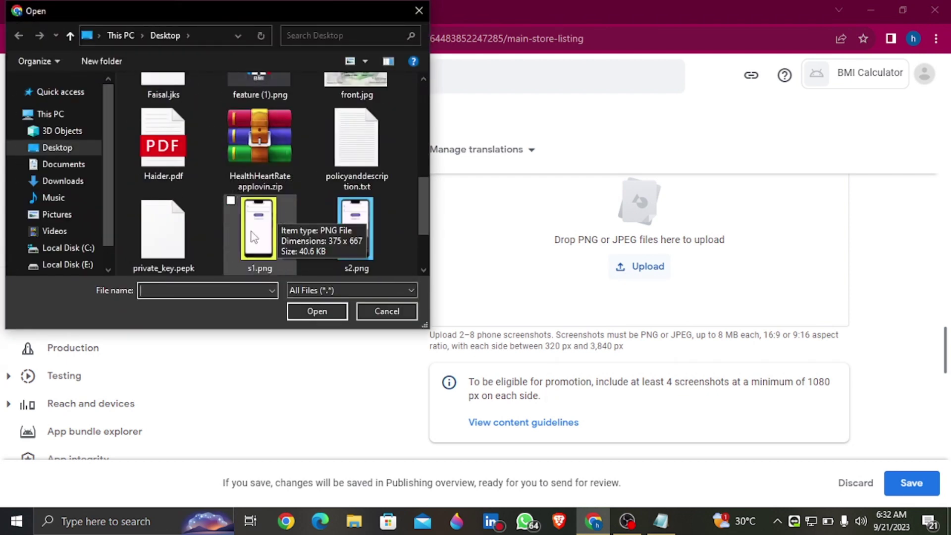
pyautogui.click(254, 237)
pyautogui.keyDown('ctrl'); pyautogui.click(355, 228); pyautogui.keyUp('ctrl')
pyautogui.scroll(-2, 356, 228)
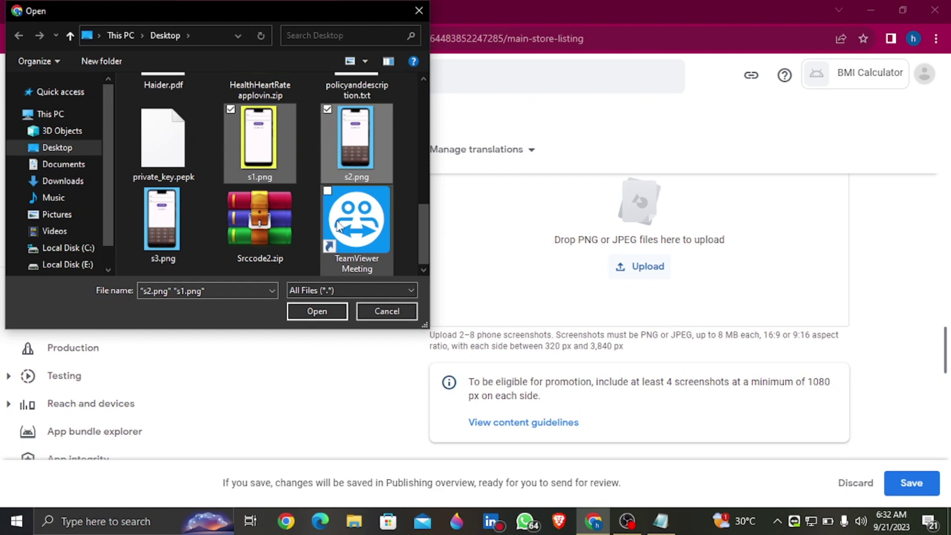
pyautogui.click(192, 237)
pyautogui.keyDown('ctrl'); pyautogui.click(261, 144); pyautogui.keyUp('ctrl')
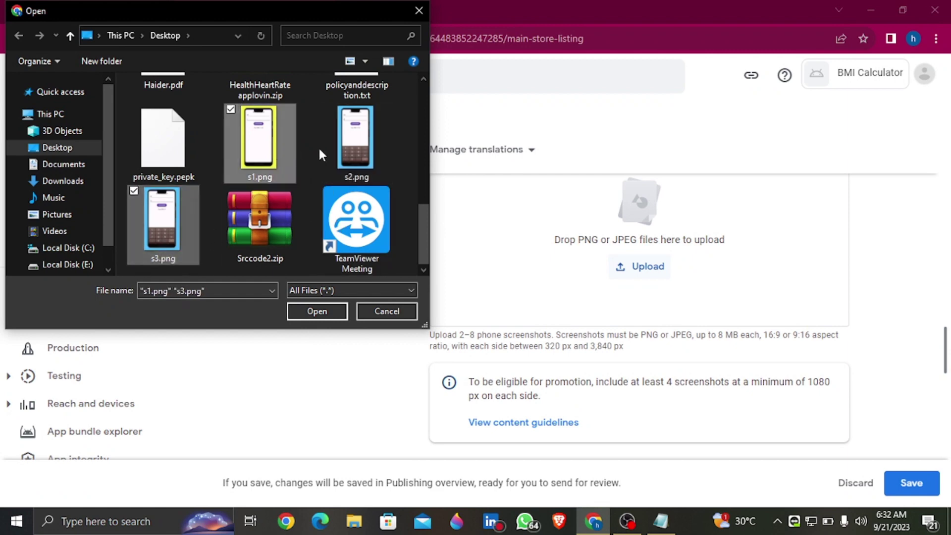
pyautogui.click(317, 311)
# Save the main store listing changes.
pyautogui.scroll(5, 615, 295)
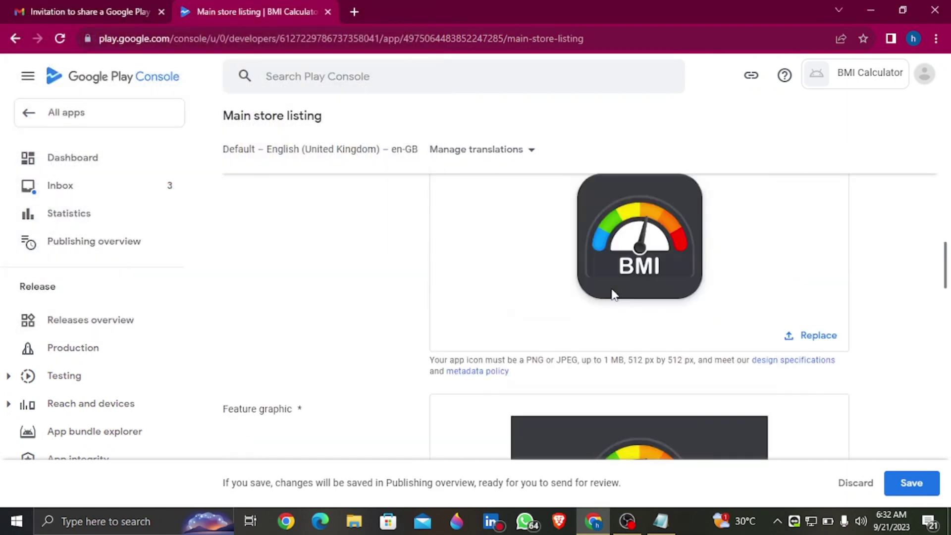
pyautogui.scroll(8, 614, 295)
pyautogui.scroll(-8, 601, 290)
pyautogui.scroll(-10, 597, 284)
pyautogui.scroll(3, 757, 360)
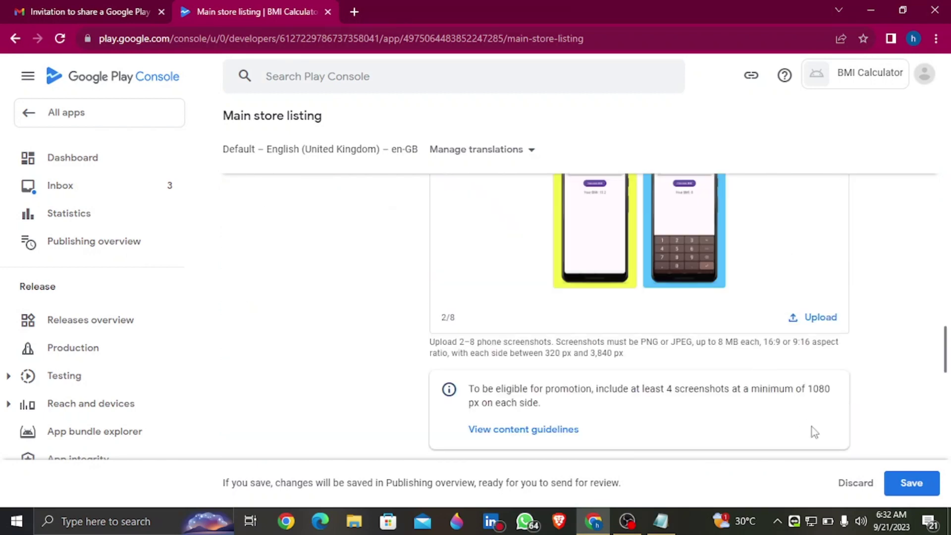
pyautogui.click(922, 493)
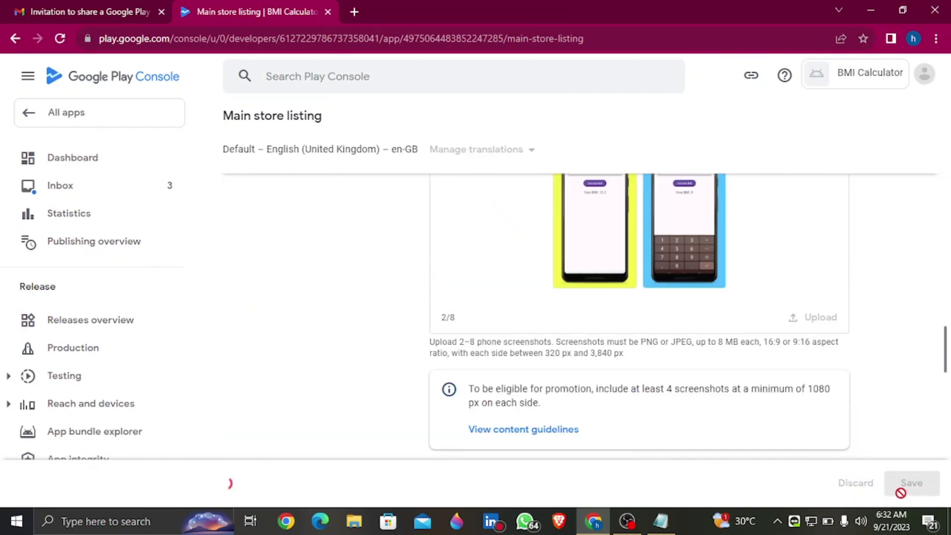
# Add all 177 countries and regions to the production track's availability and save.
pyautogui.click(16, 38)
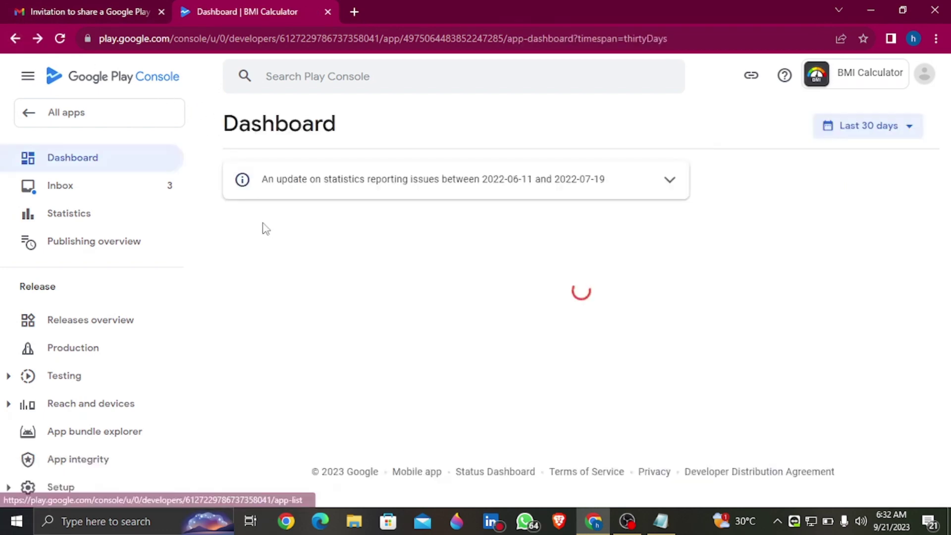
pyautogui.scroll(-3, 446, 297)
pyautogui.scroll(5, 486, 328)
pyautogui.scroll(-10, 758, 268)
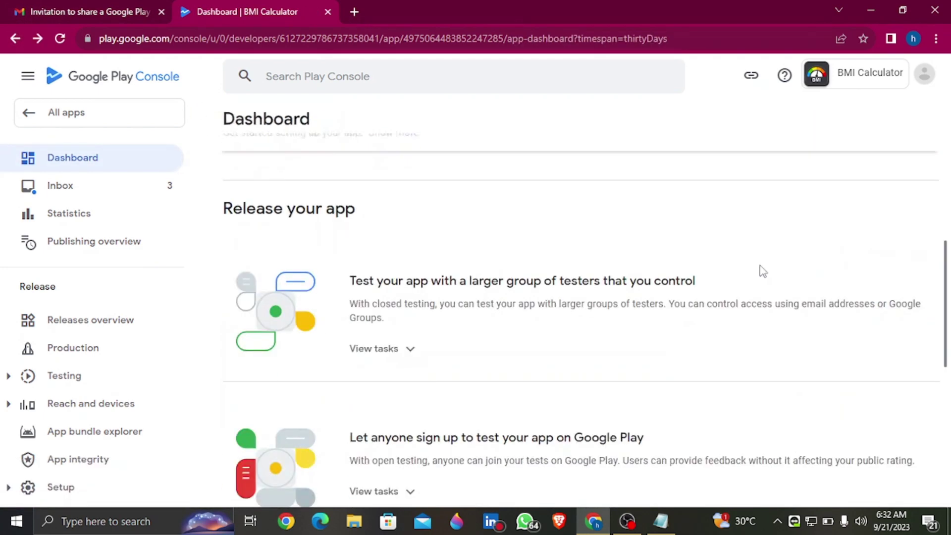
pyautogui.click(381, 385)
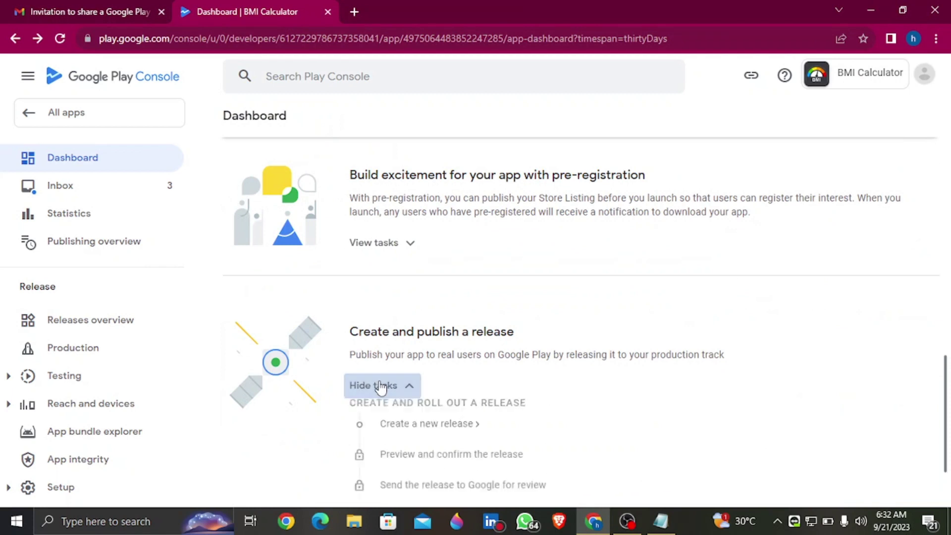
pyautogui.scroll(-3, 416, 377)
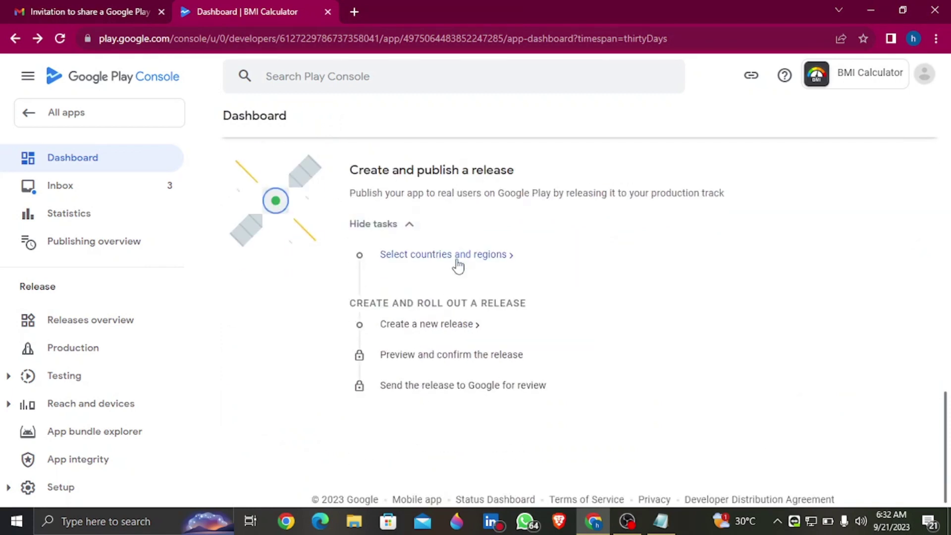
pyautogui.click(455, 261)
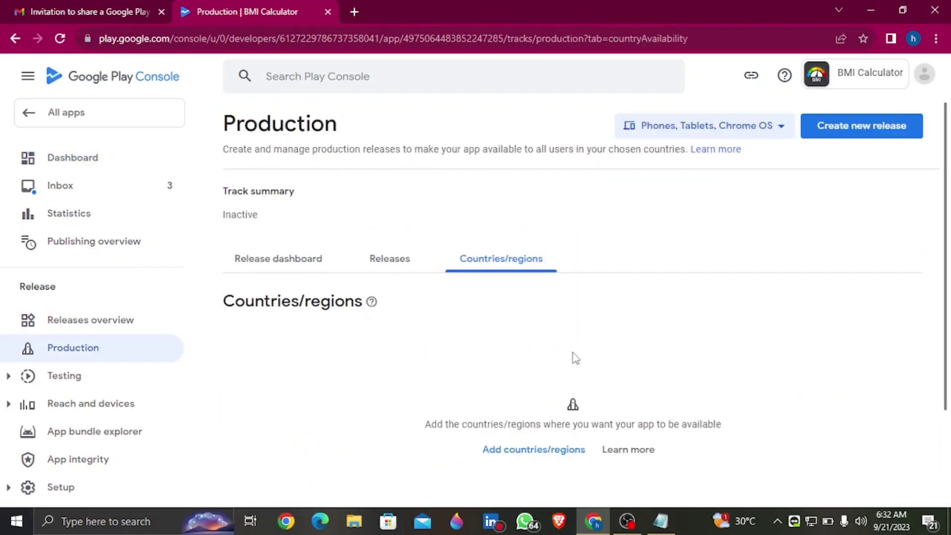
pyautogui.click(547, 452)
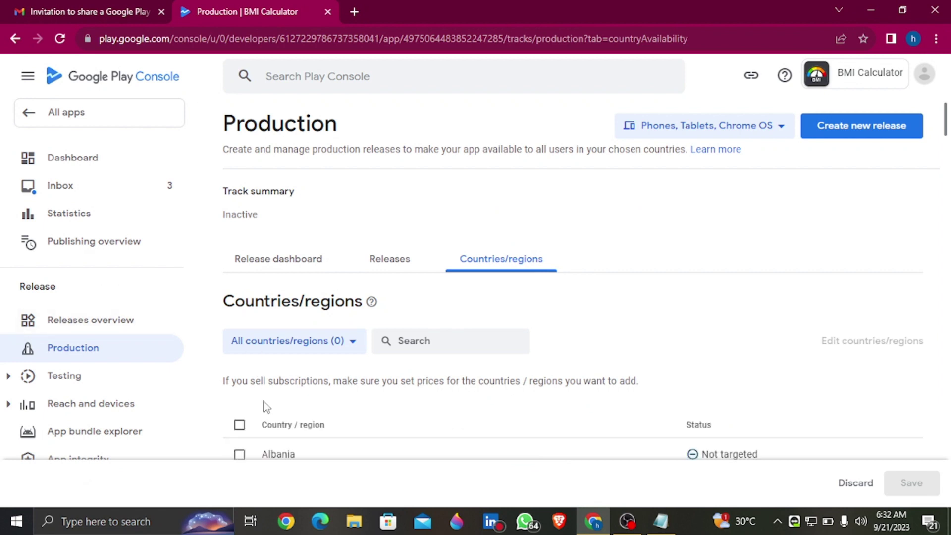
pyautogui.click(240, 425)
pyautogui.scroll(-2, 898, 483)
pyautogui.click(902, 483)
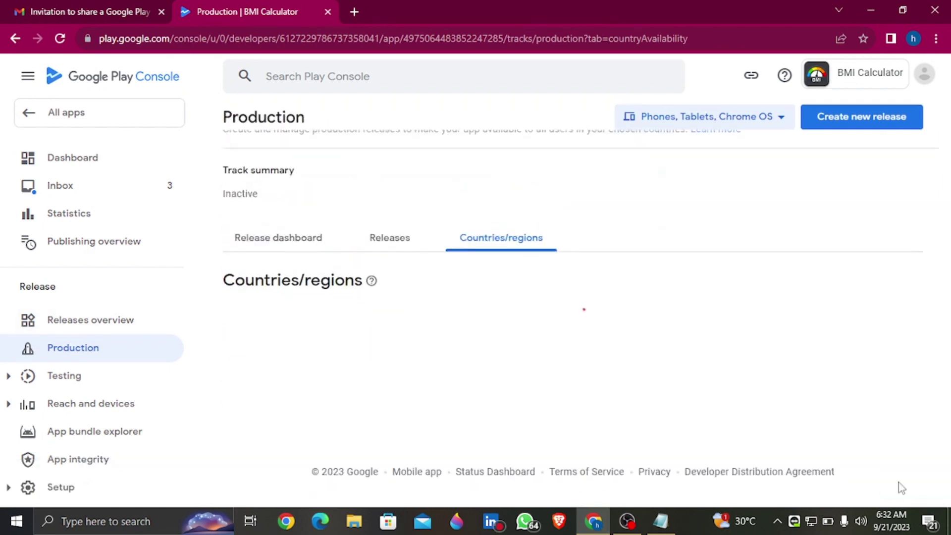
pyautogui.scroll(-5, 471, 369)
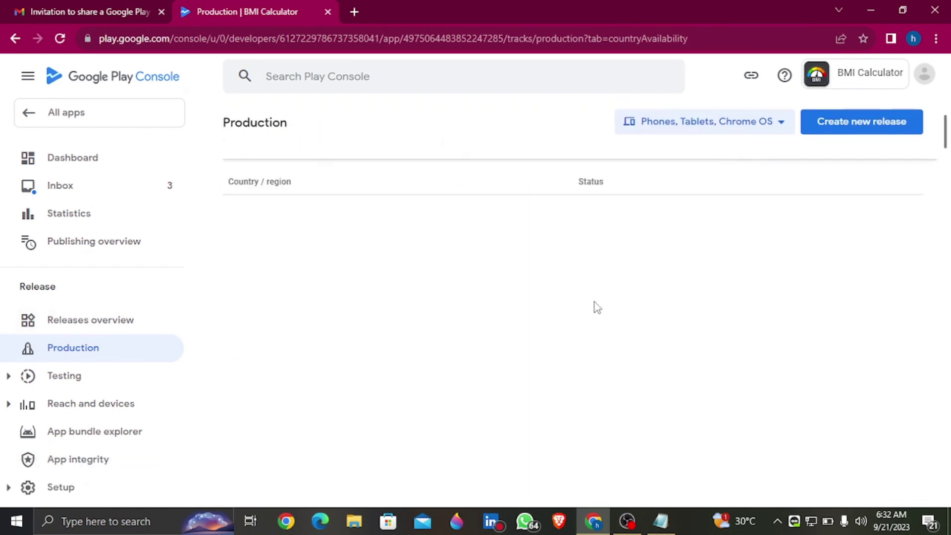
pyautogui.scroll(5, 594, 302)
pyautogui.click(835, 134)
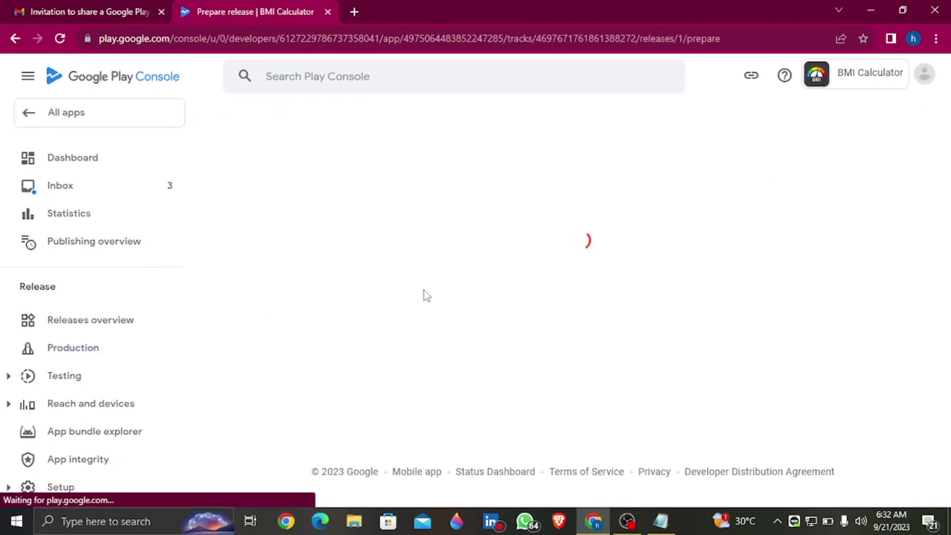
# Have Google Play generate the app signing key for the new production release.
pyautogui.scroll(-4, 424, 290)
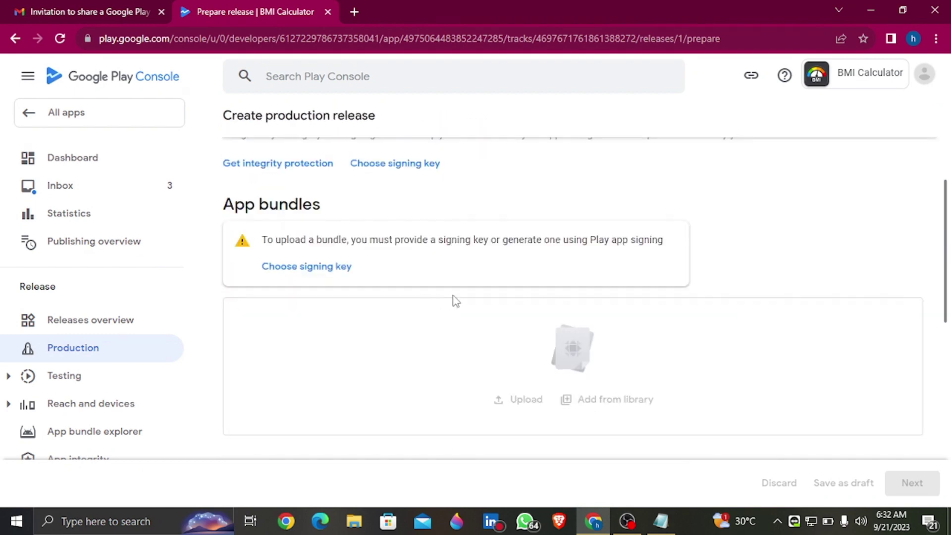
pyautogui.click(391, 164)
pyautogui.click(608, 385)
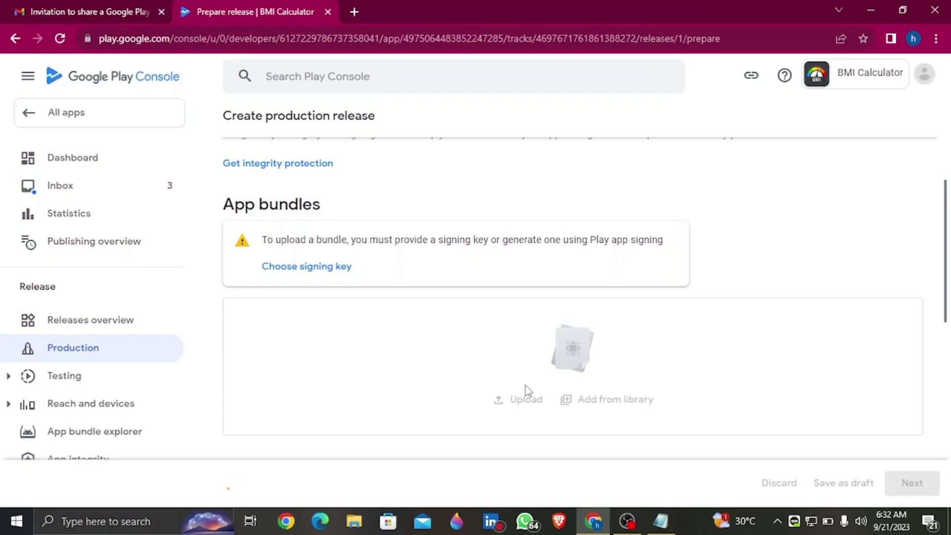
pyautogui.scroll(-4, 515, 388)
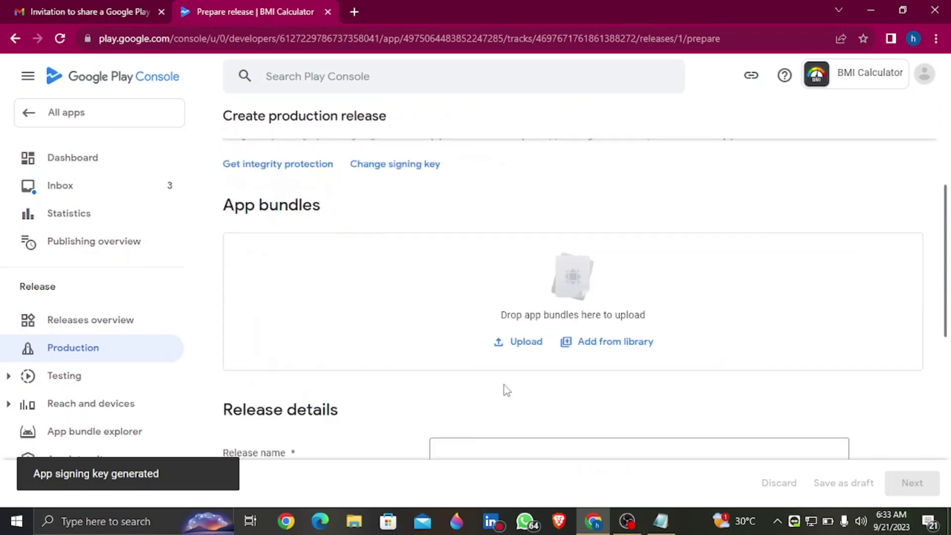
# Upload app-release.aab under App bundles and continue once the upload finishes.
pyautogui.click(522, 355)
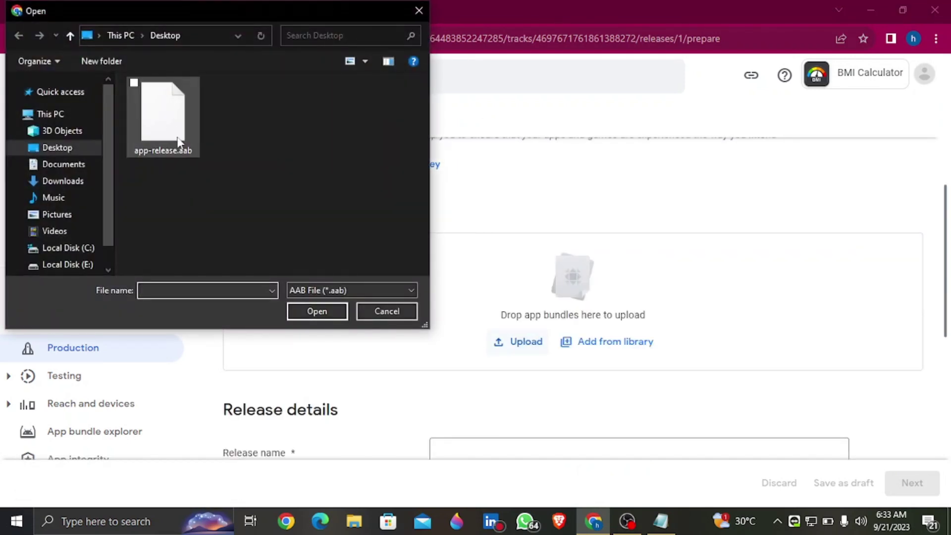
pyautogui.click(163, 116)
pyautogui.click(312, 311)
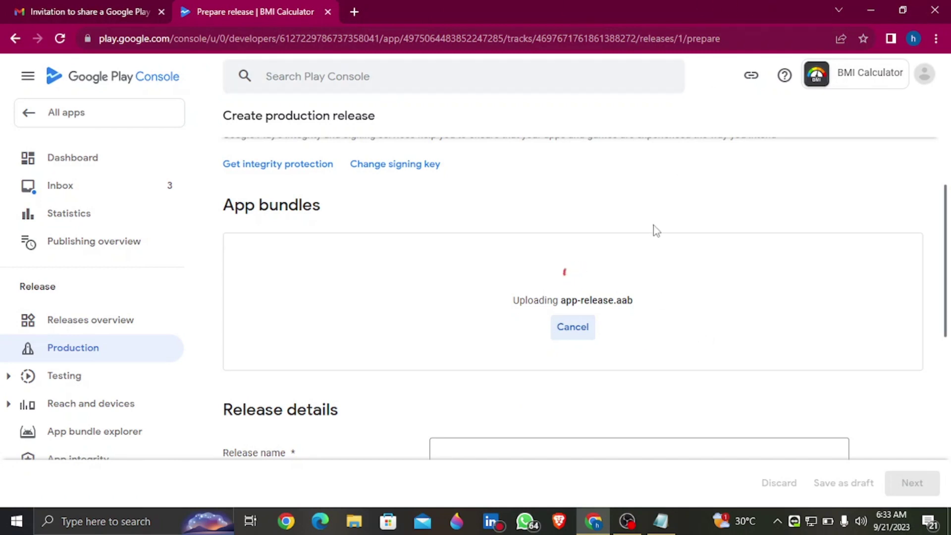
pyautogui.scroll(-1, 560, 287)
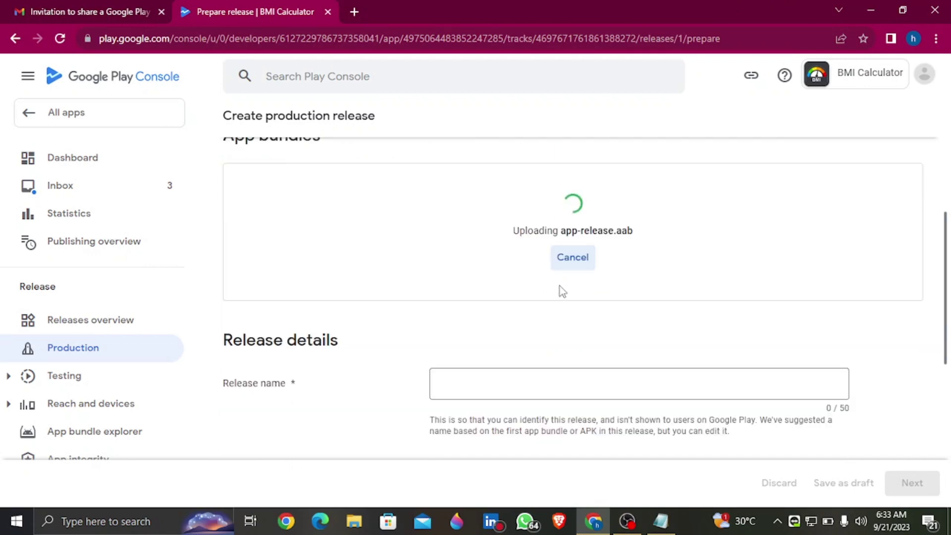
pyautogui.scroll(6, 560, 287)
pyautogui.scroll(-10, 560, 287)
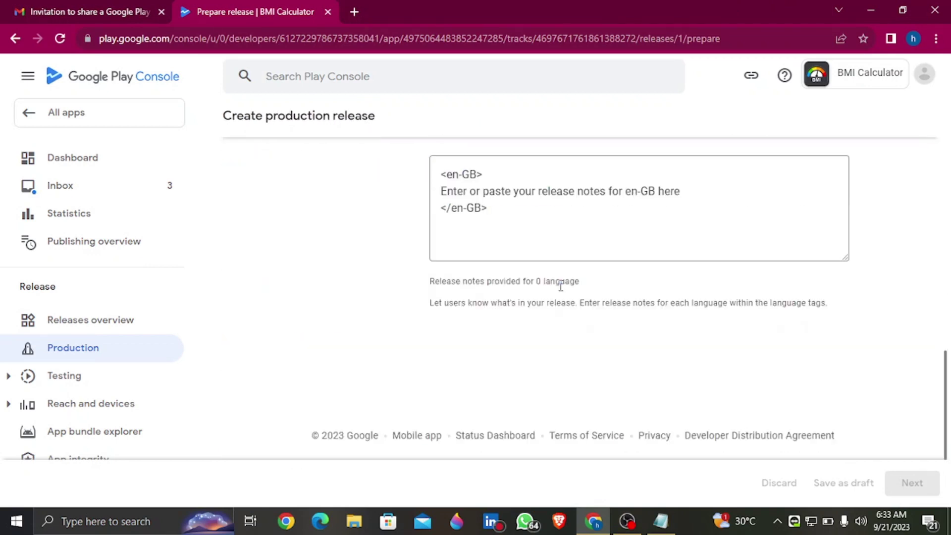
pyautogui.scroll(4, 560, 286)
pyautogui.scroll(5, 560, 286)
pyautogui.scroll(-3, 560, 287)
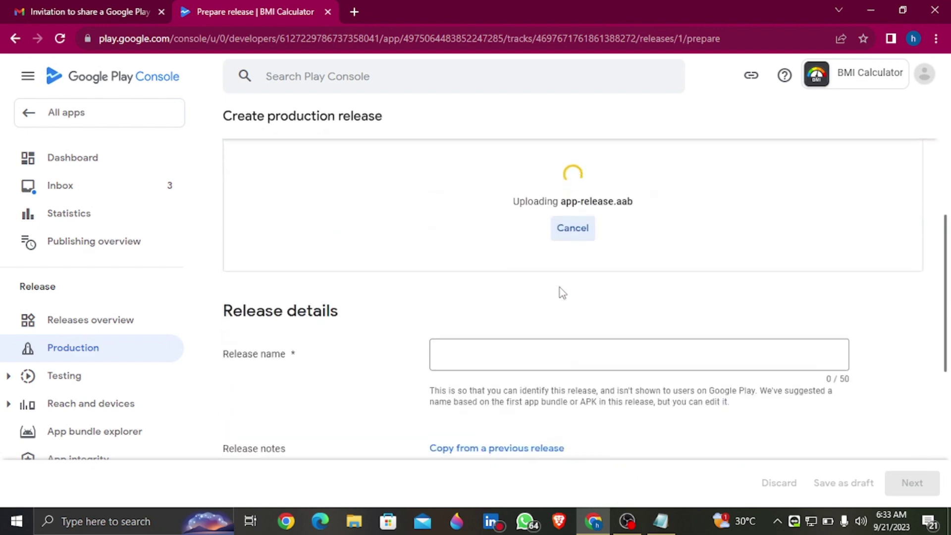
pyautogui.scroll(3, 560, 287)
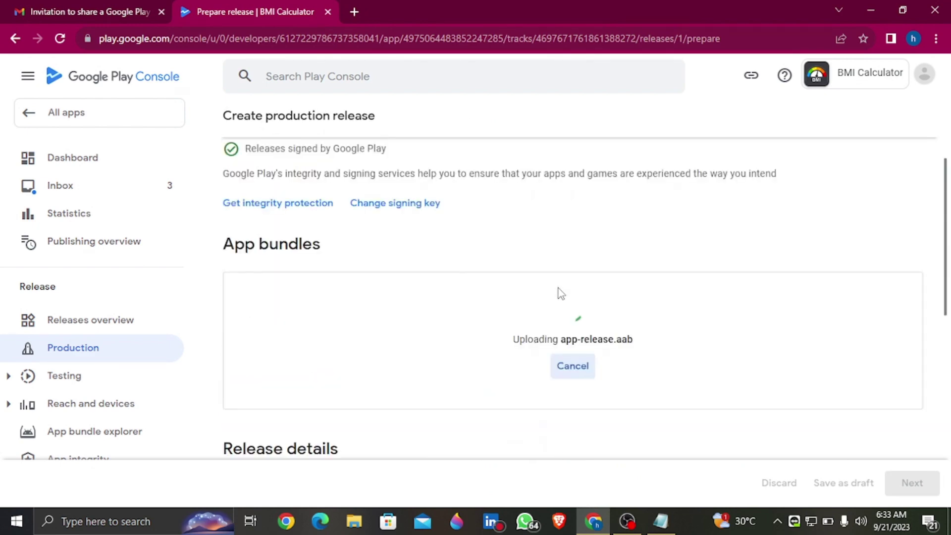
pyautogui.scroll(-7, 557, 287)
pyautogui.scroll(7, 558, 288)
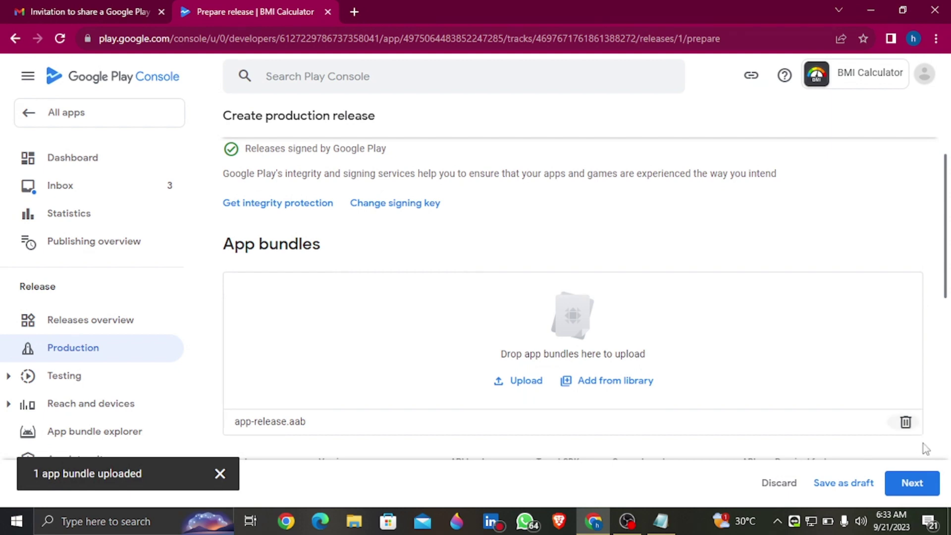
pyautogui.click(914, 486)
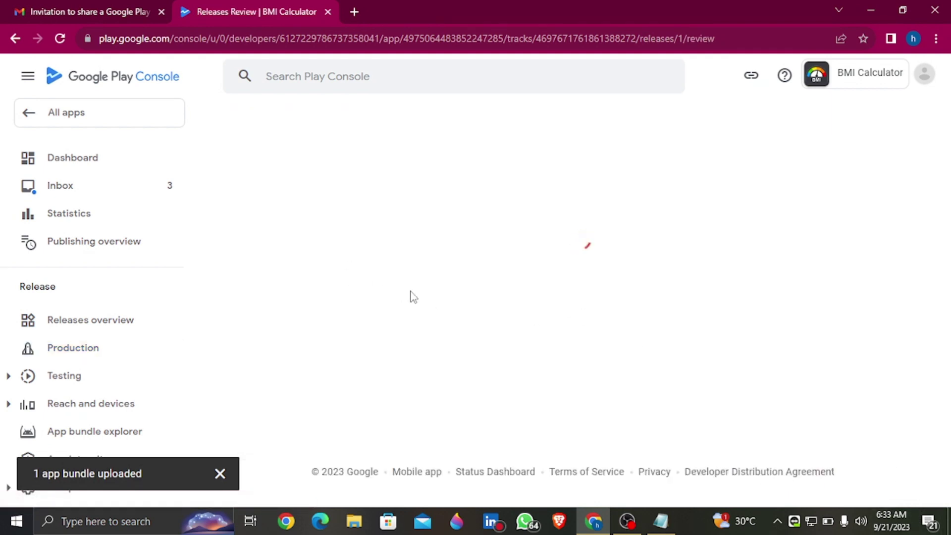
# From the release error, set the advertising ID declaration to Yes and save it.
pyautogui.click(277, 300)
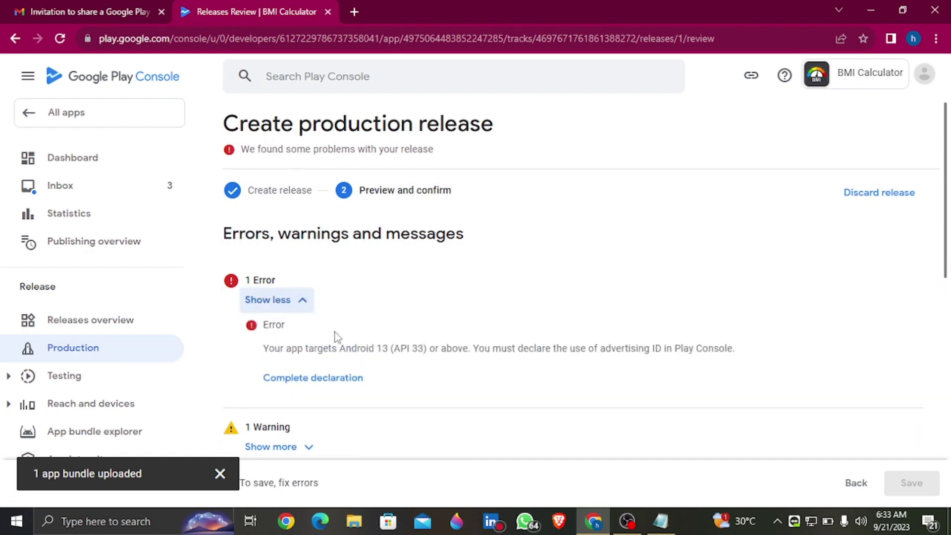
pyautogui.scroll(-2, 323, 299)
pyautogui.click(320, 320)
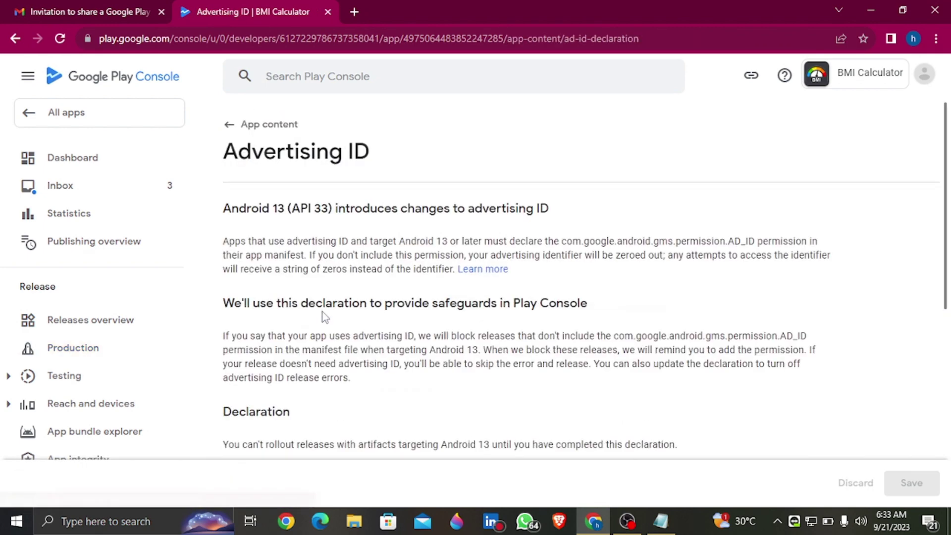
pyautogui.click(230, 300)
pyautogui.scroll(-4, 253, 299)
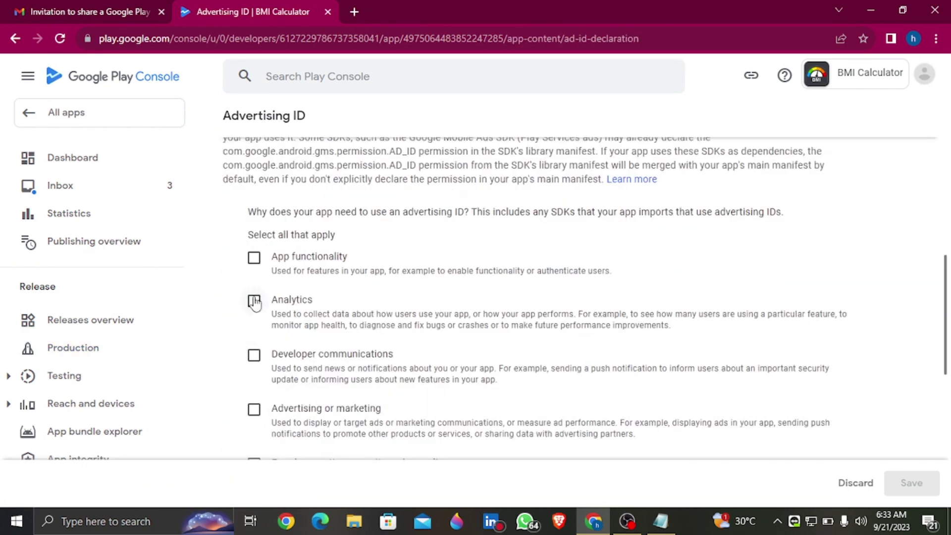
pyautogui.click(911, 483)
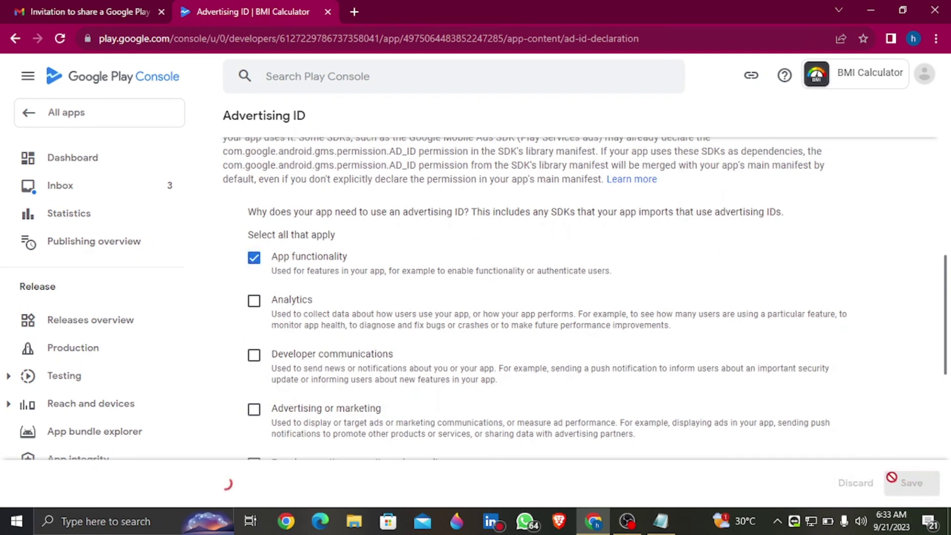
# Return to the production release draft and continue to its preview and confirm step.
pyautogui.scroll(5, 328, 247)
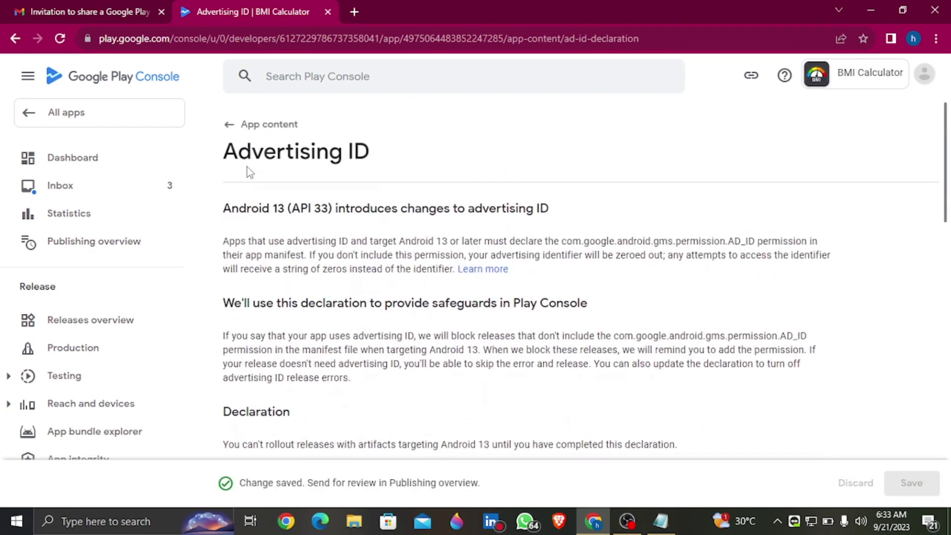
pyautogui.click(261, 125)
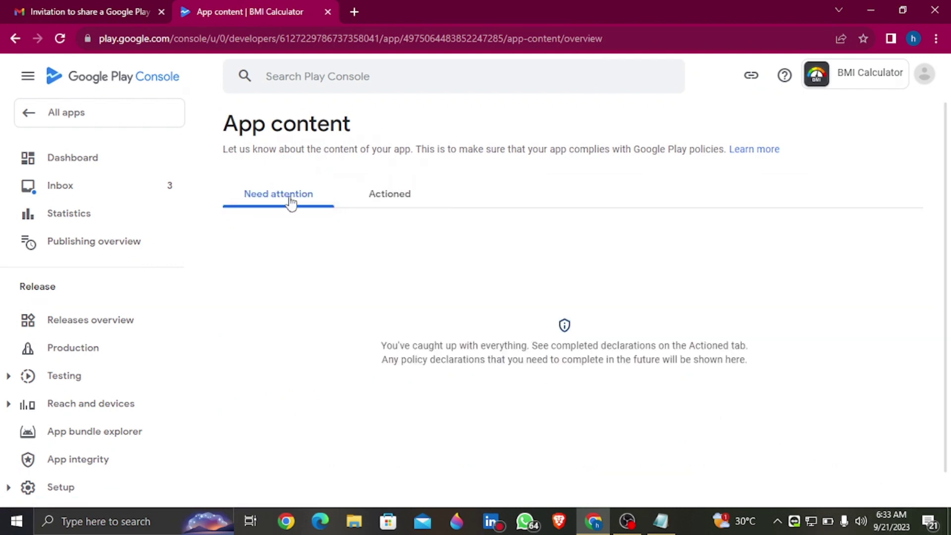
pyautogui.click(15, 39)
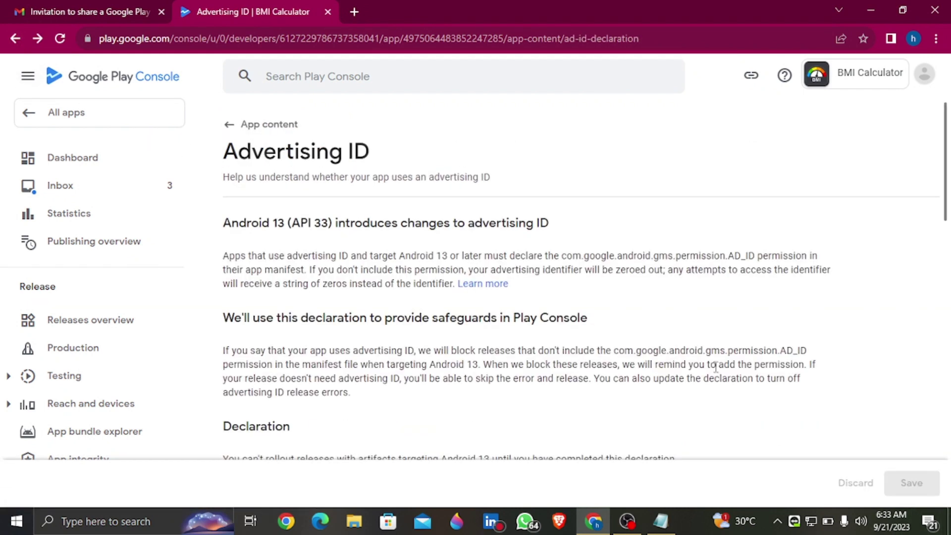
pyautogui.click(14, 38)
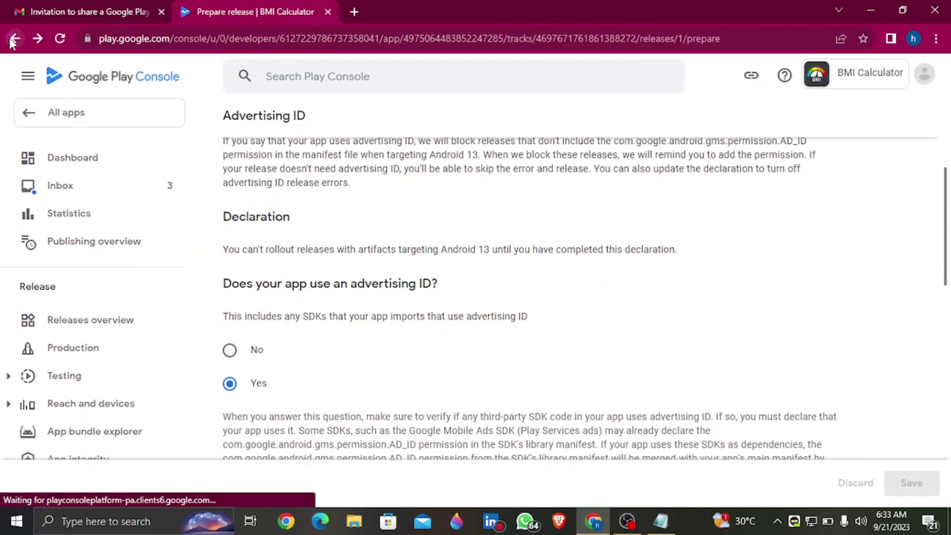
pyautogui.rightClick(15, 39)
pyautogui.click(566, 250)
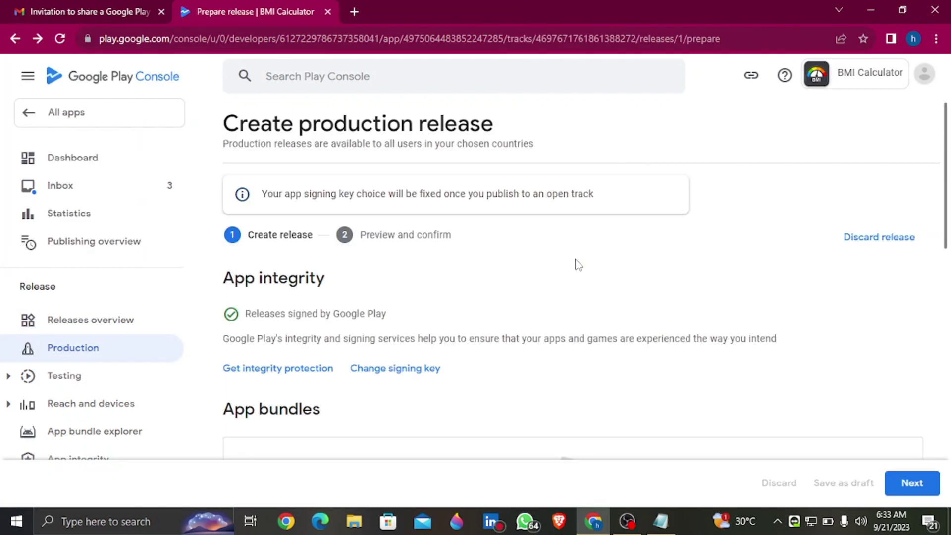
pyautogui.click(918, 481)
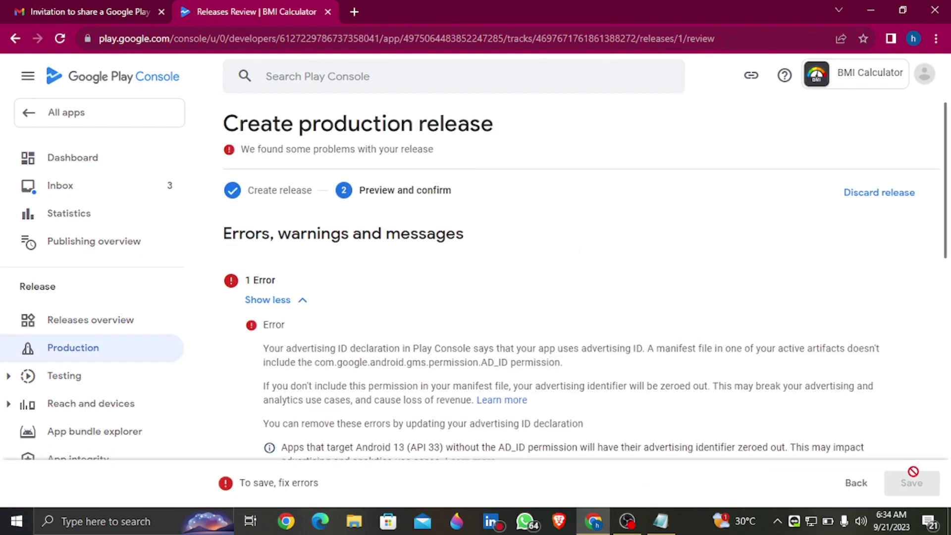
# Add Analytics as an advertising ID use and save the updated declaration.
pyautogui.scroll(-4, 471, 419)
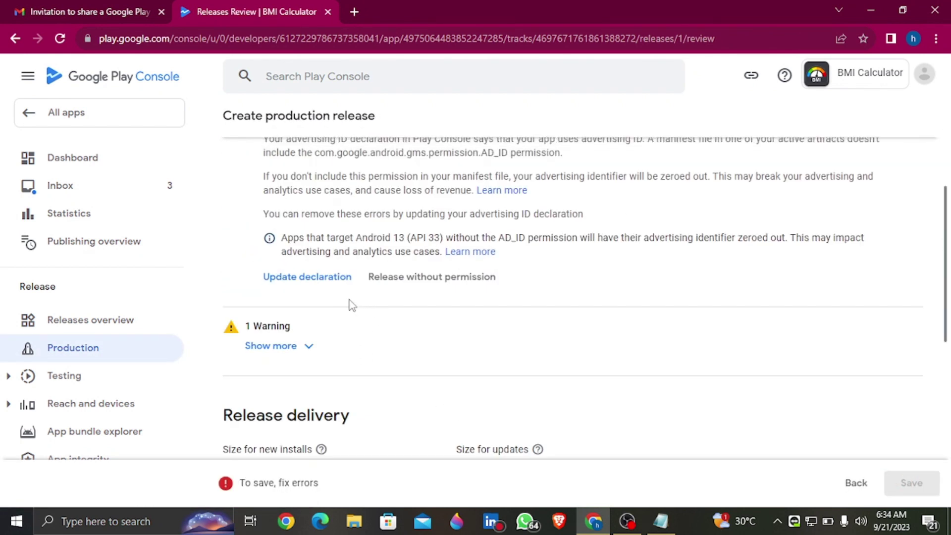
pyautogui.click(378, 280)
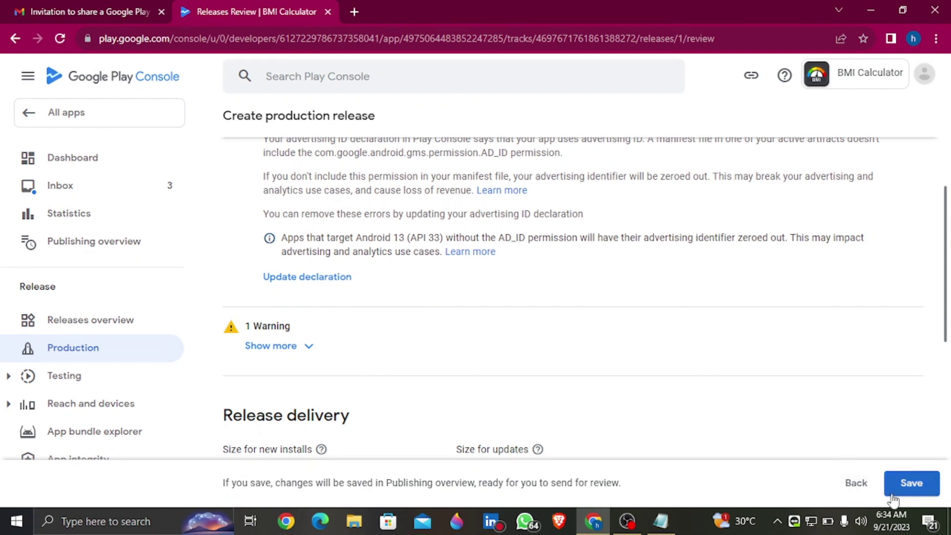
pyautogui.click(283, 278)
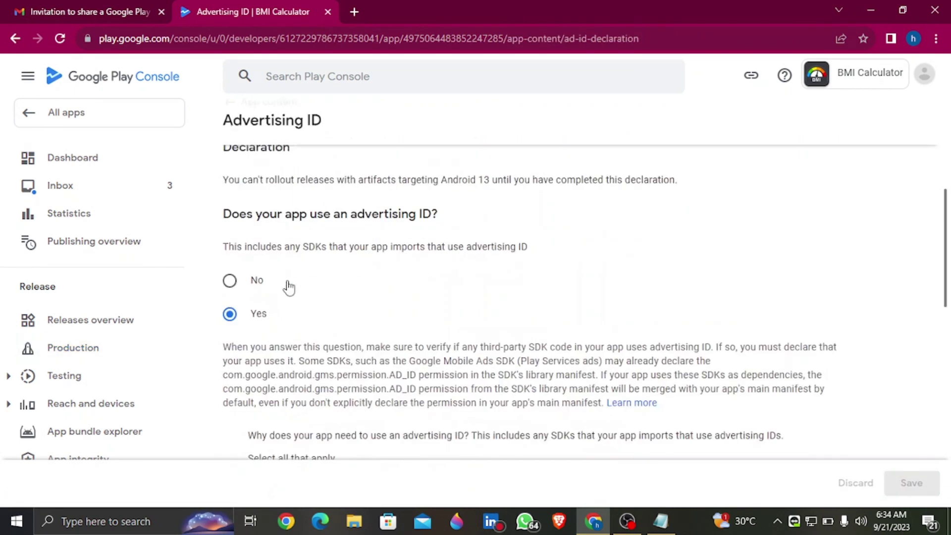
pyautogui.scroll(-4, 289, 287)
pyautogui.click(254, 315)
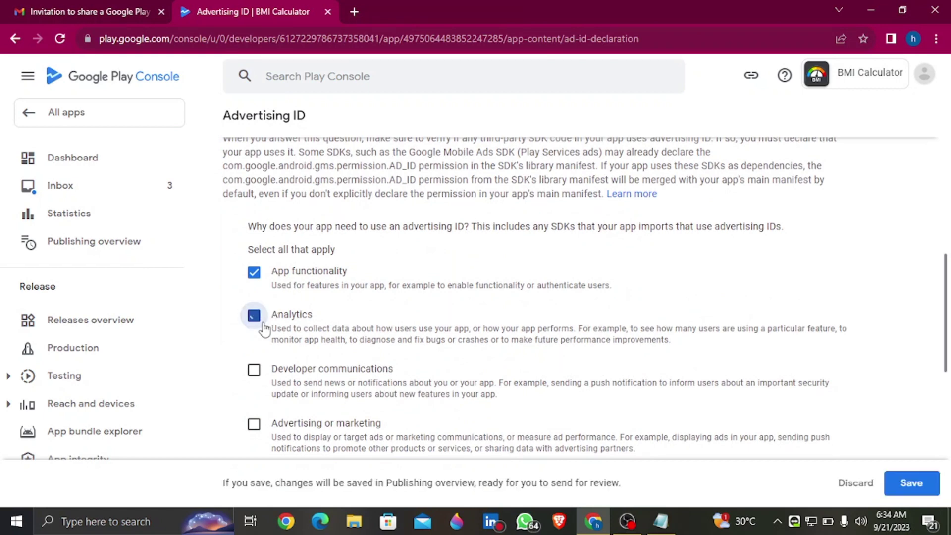
pyautogui.click(914, 483)
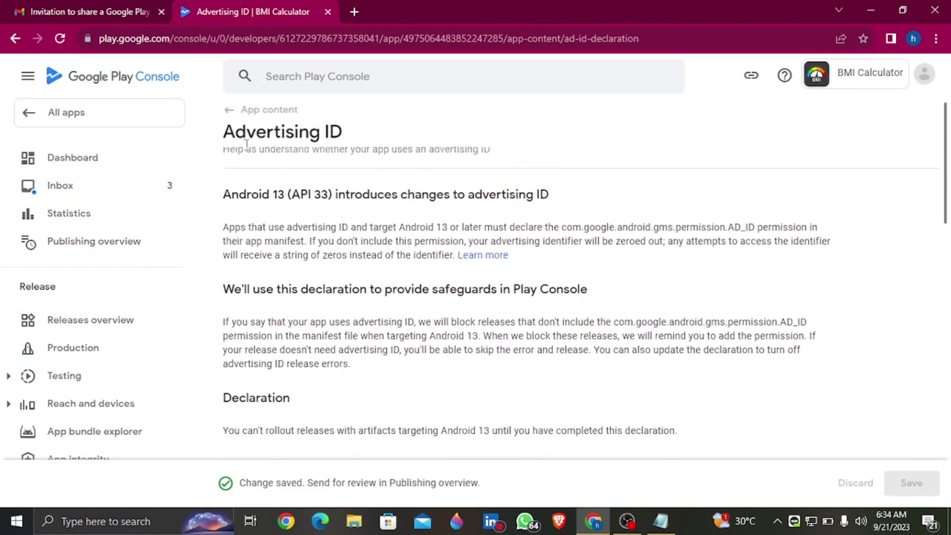
# Check App content declarations, then return to and reload the release review page.
pyautogui.click(231, 126)
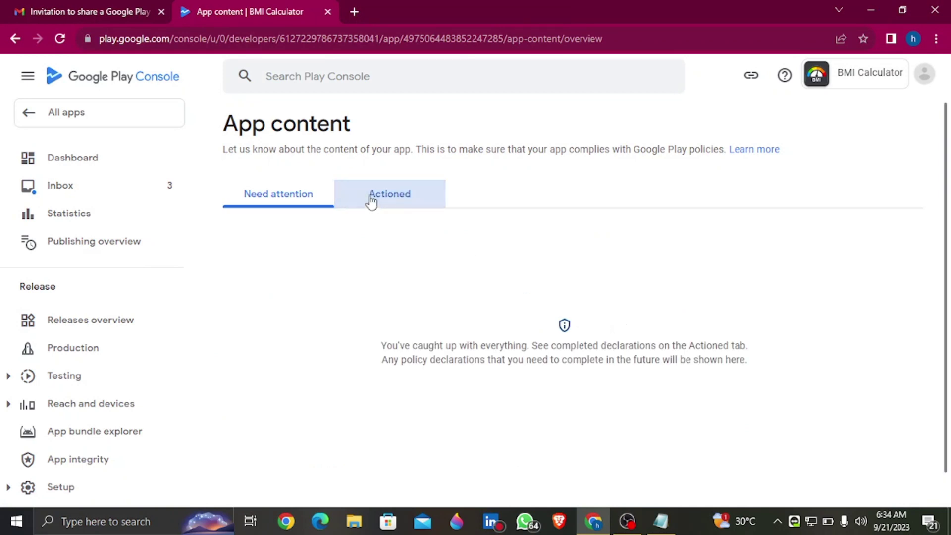
pyautogui.click(371, 201)
pyautogui.click(241, 192)
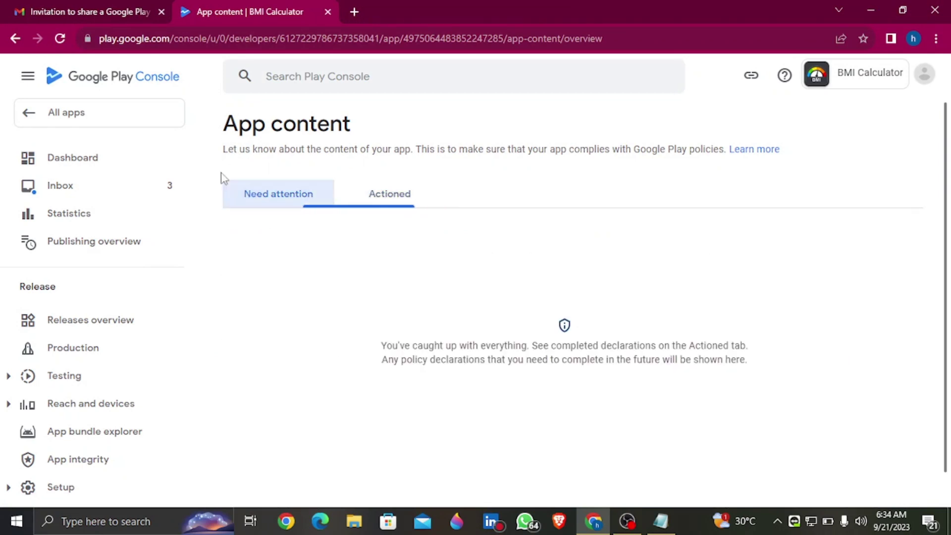
pyautogui.click(15, 42)
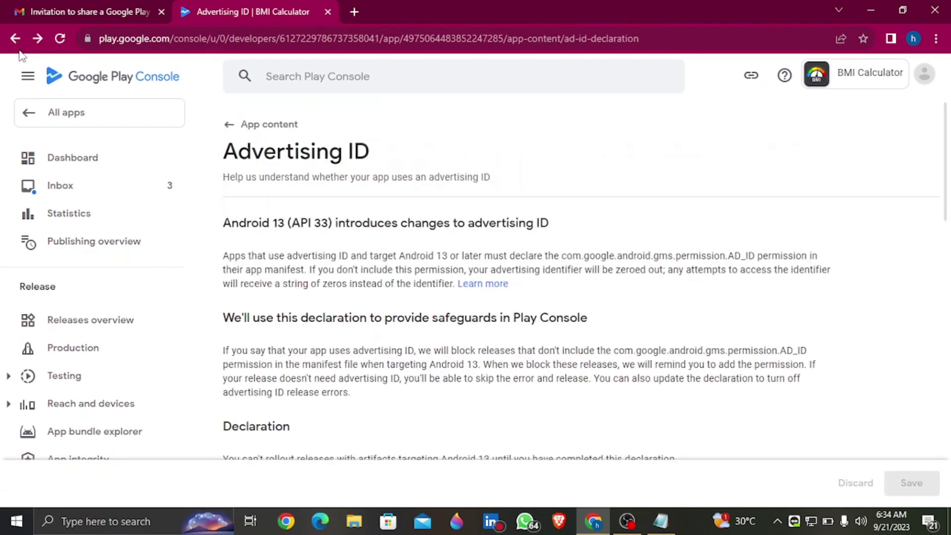
pyautogui.click(17, 41)
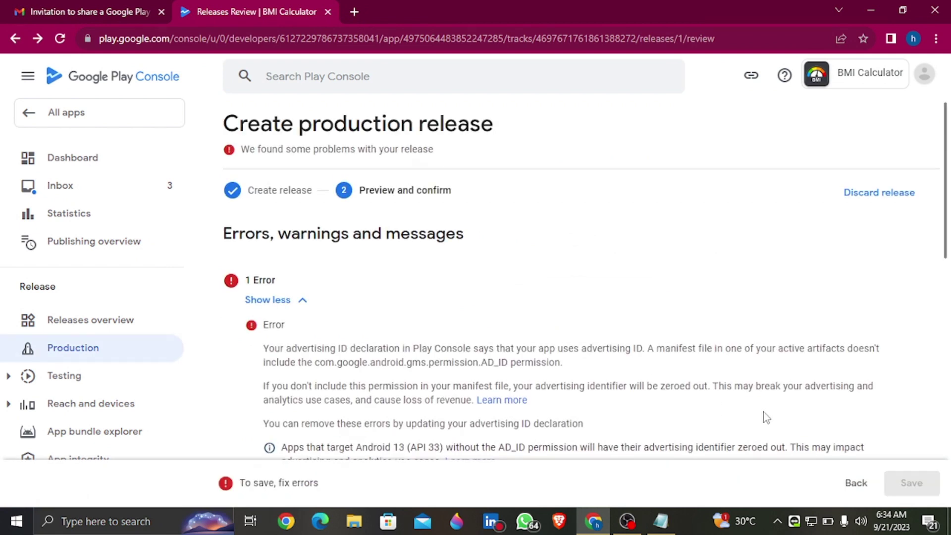
pyautogui.click(56, 40)
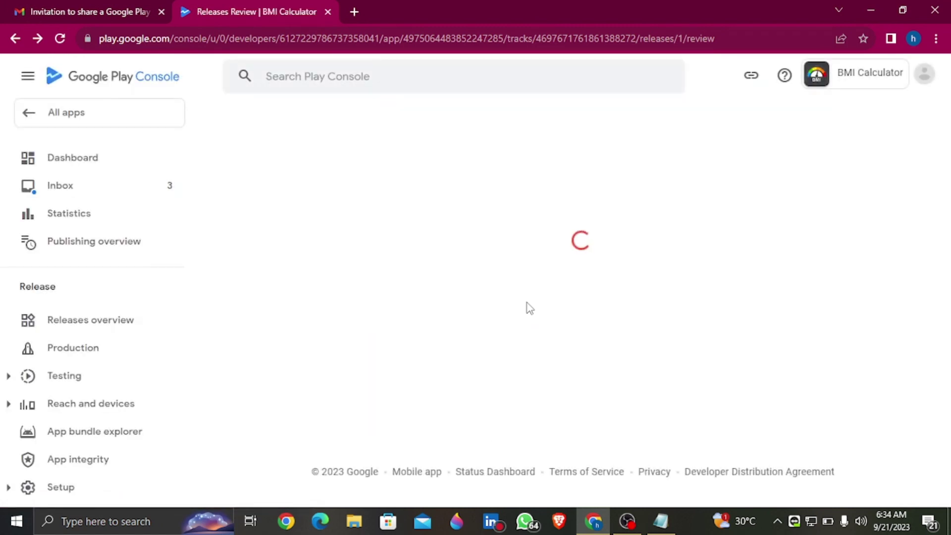
# Ignore the advertising ID error for this release and save production release 1 (1.0).
pyautogui.scroll(-8, 527, 307)
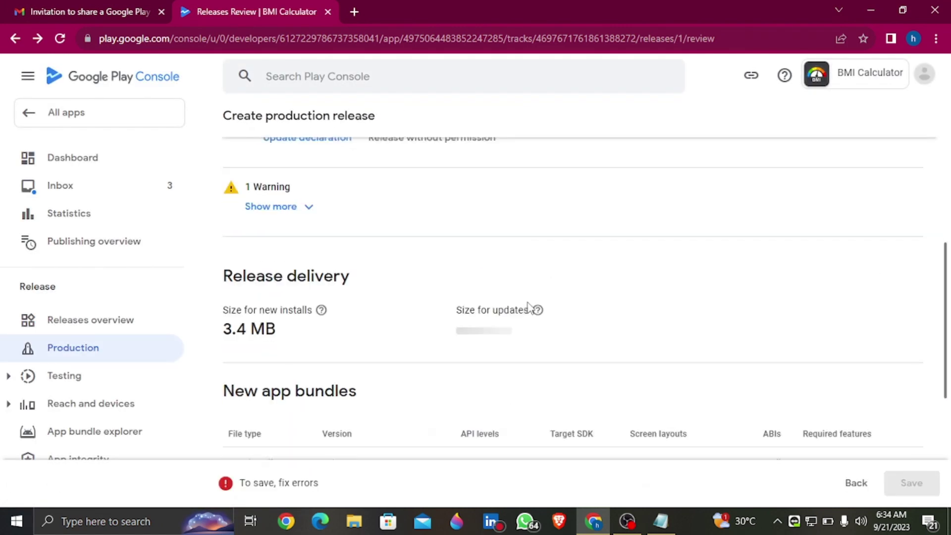
pyautogui.scroll(4, 525, 309)
pyautogui.scroll(-5, 452, 302)
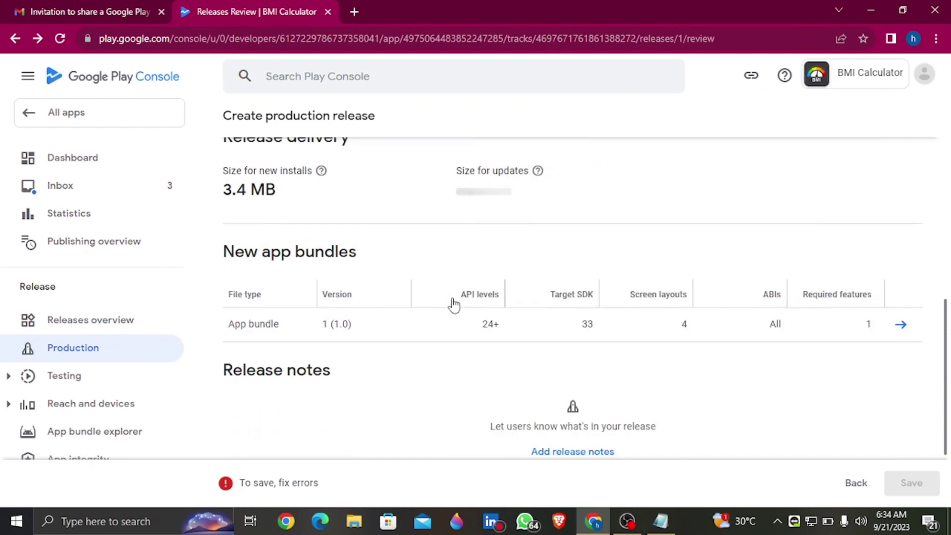
pyautogui.scroll(7, 453, 302)
pyautogui.scroll(3, 453, 302)
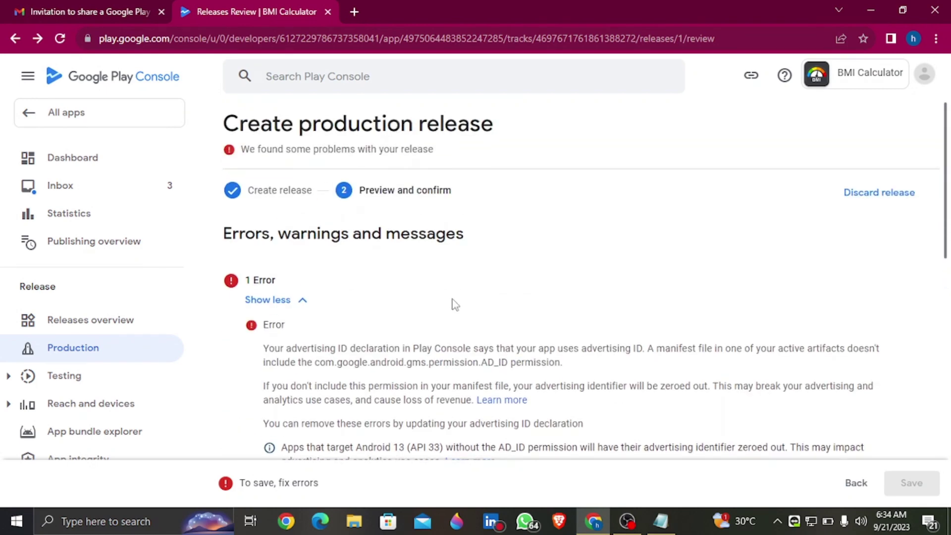
pyautogui.scroll(-3, 452, 302)
pyautogui.click(471, 356)
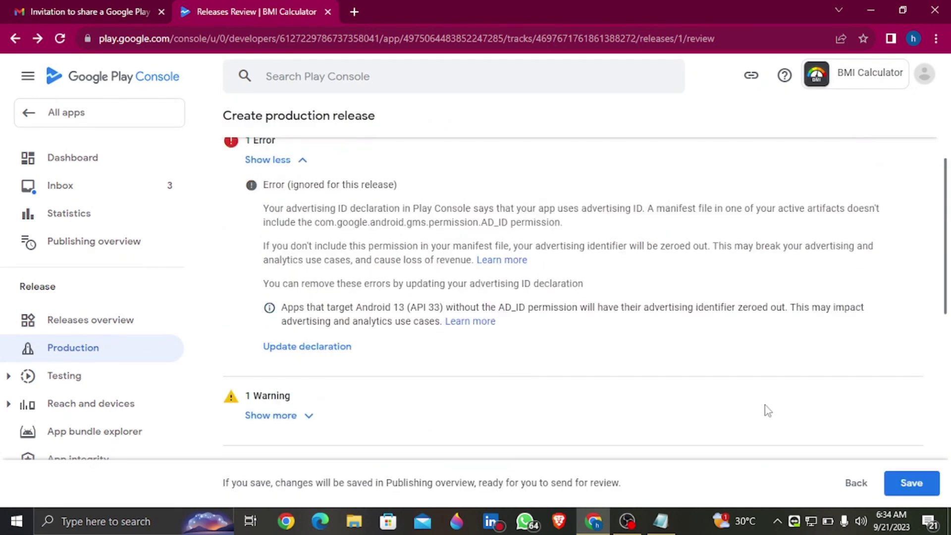
pyautogui.click(902, 476)
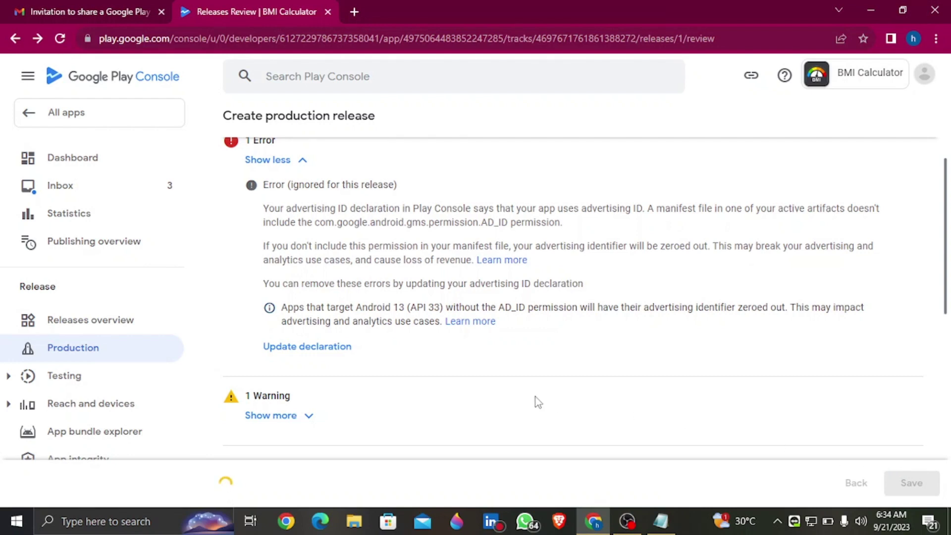
pyautogui.click(911, 484)
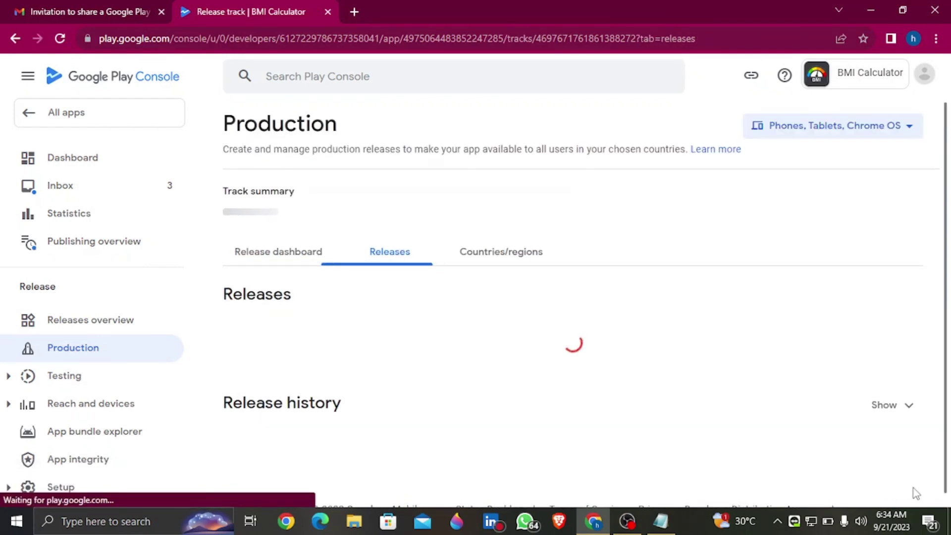
# Open the Publishing overview and dismiss its introductory tips.
pyautogui.scroll(-2, 581, 387)
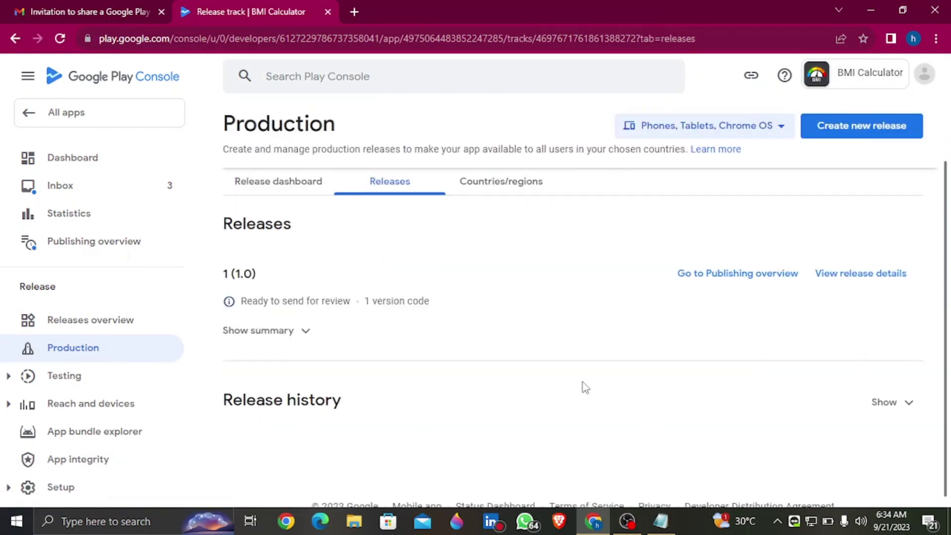
pyautogui.click(721, 278)
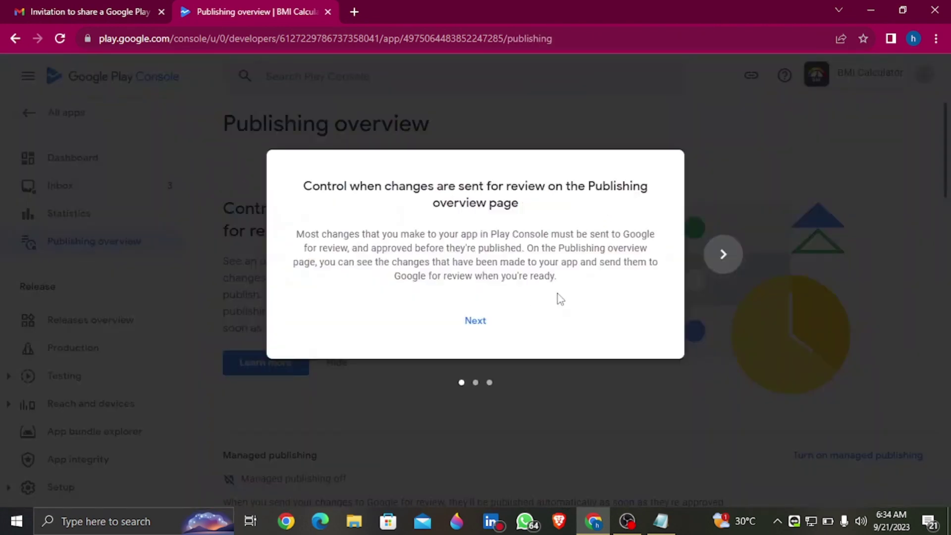
pyautogui.click(471, 327)
pyautogui.click(476, 321)
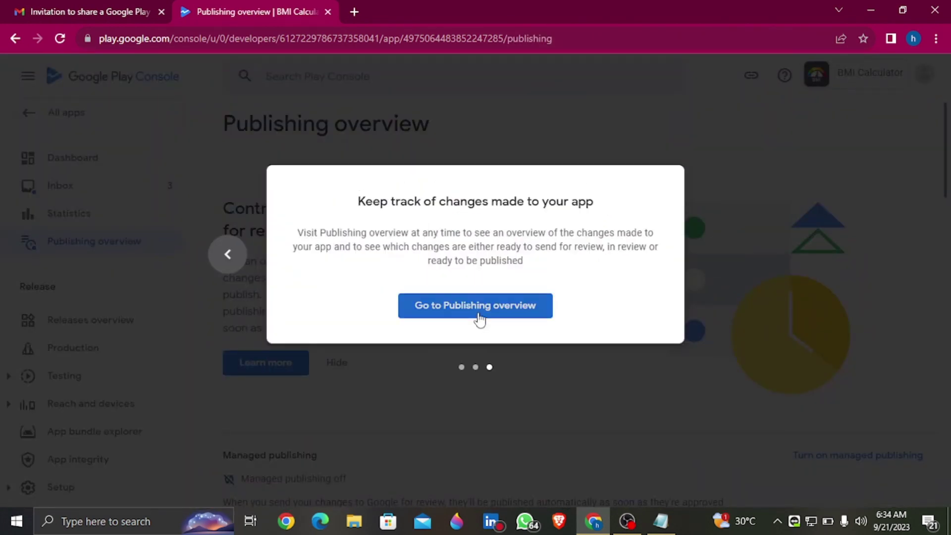
pyautogui.click(479, 316)
# Send all 14 changes to Google for review, confirm, and return to the All apps list.
pyautogui.scroll(-3, 511, 330)
pyautogui.scroll(-4, 510, 329)
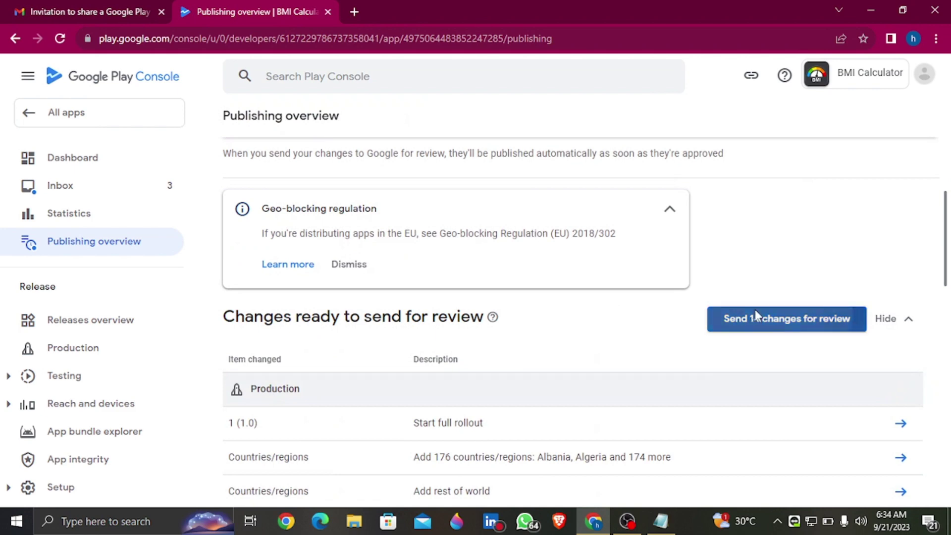
pyautogui.click(758, 318)
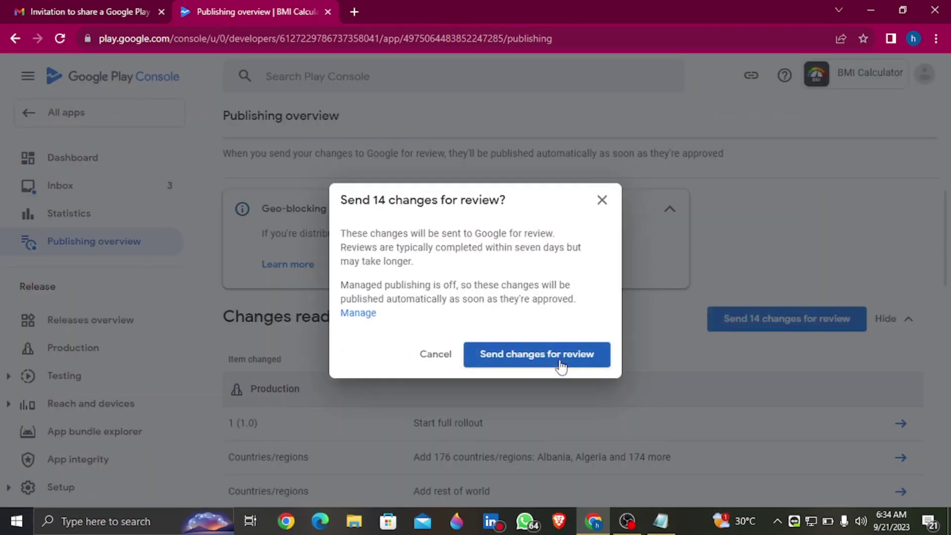
pyautogui.click(561, 367)
pyautogui.scroll(-4, 600, 366)
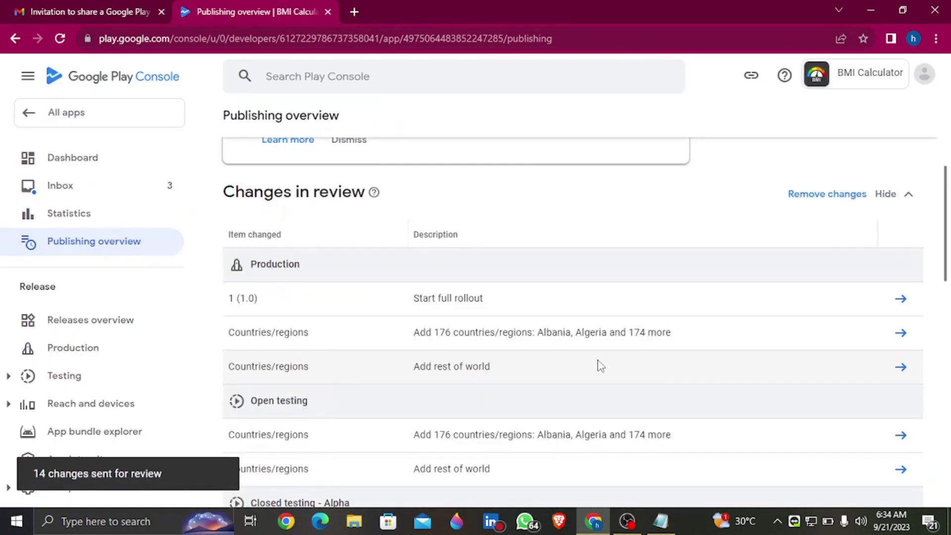
pyautogui.scroll(4, 600, 365)
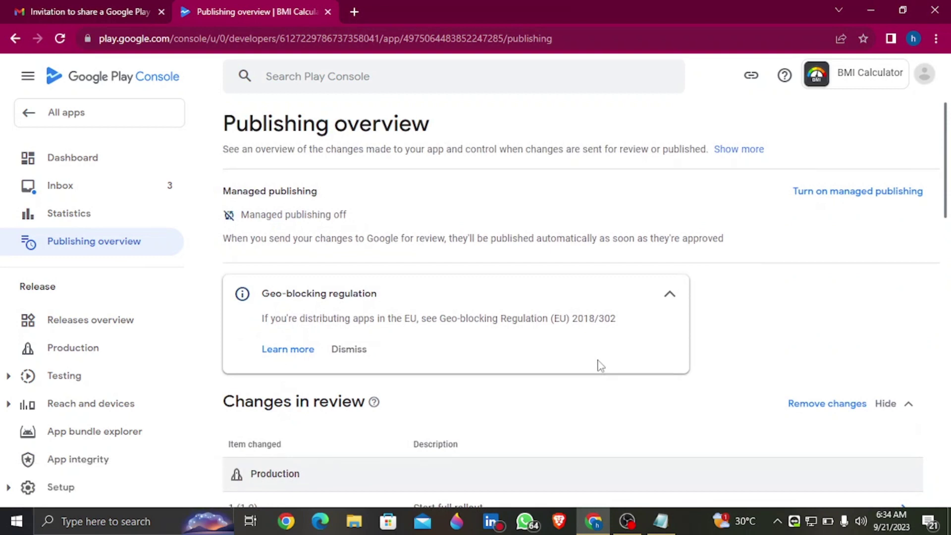
pyautogui.click(93, 124)
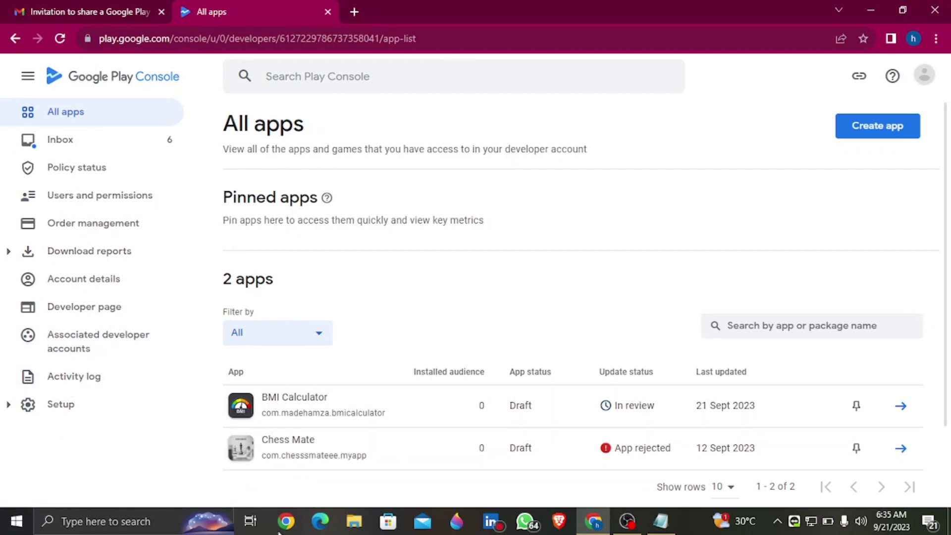
# Launch Snipping Tool from Windows search over the All apps list.
pyautogui.click(98, 528)
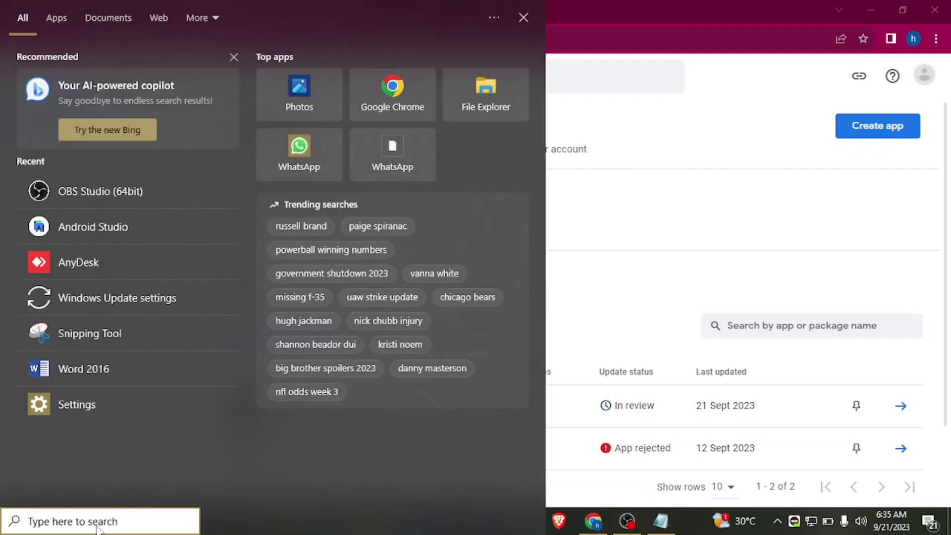
pyautogui.write('sni')
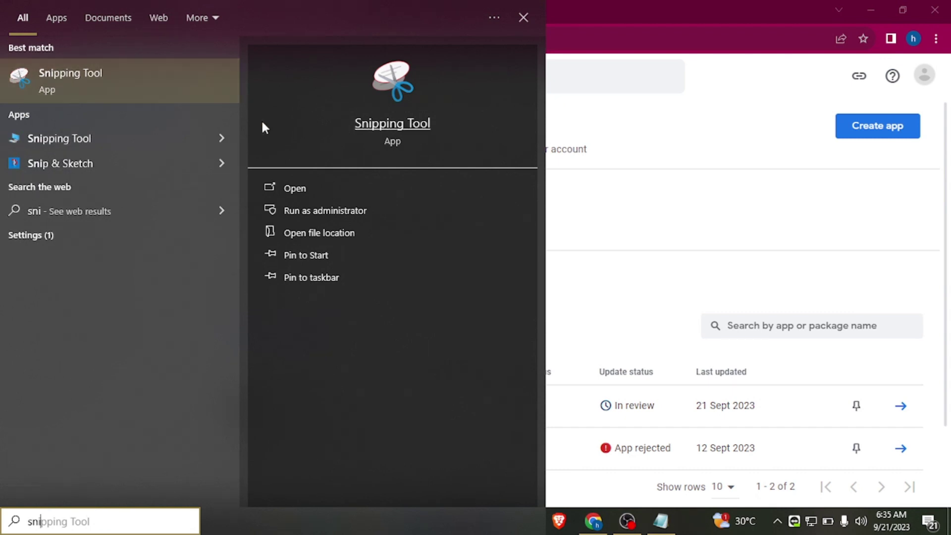
pyautogui.click(291, 189)
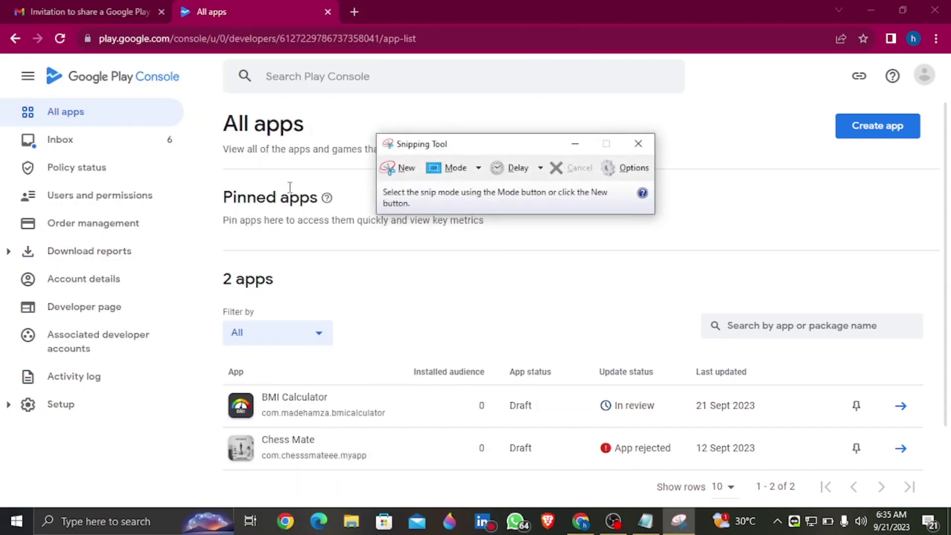